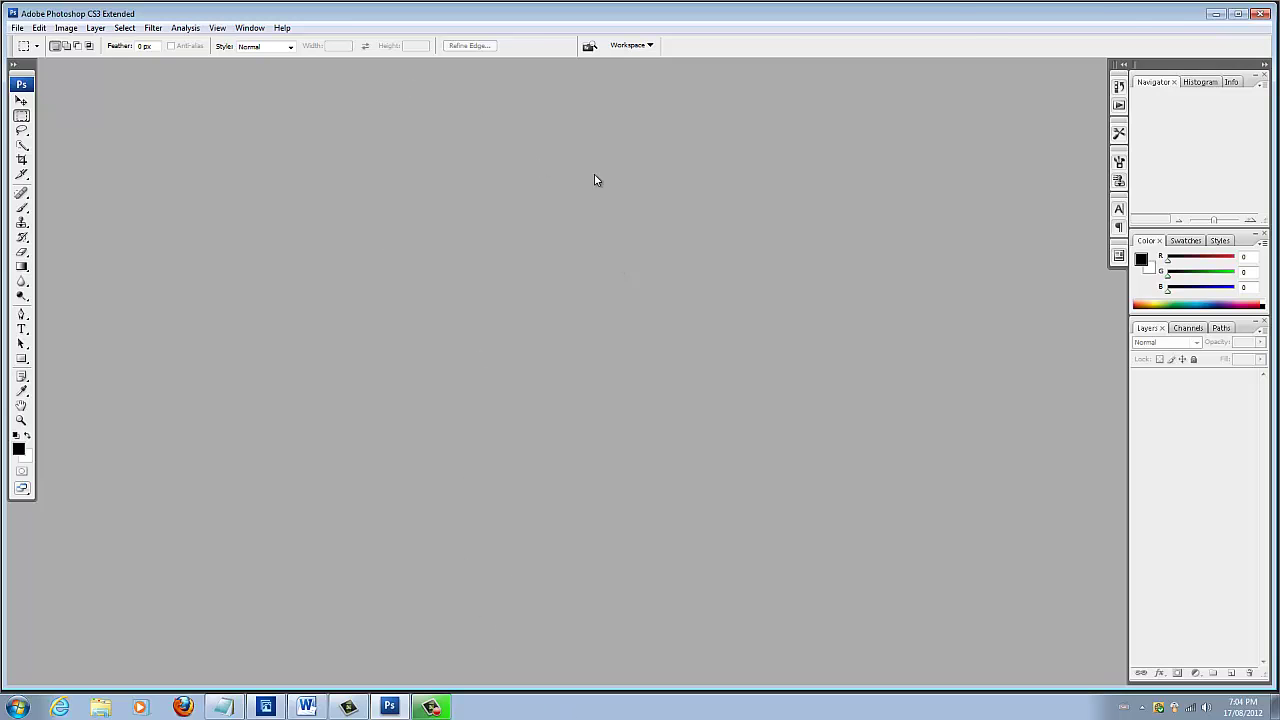
- Snap Photoshop CS3 to the right half and Elements left, show Filters, then minimize Elements
left_click_drag(775, 24, 1278, 32)
left_click_drag(440, 8, 2, 44)
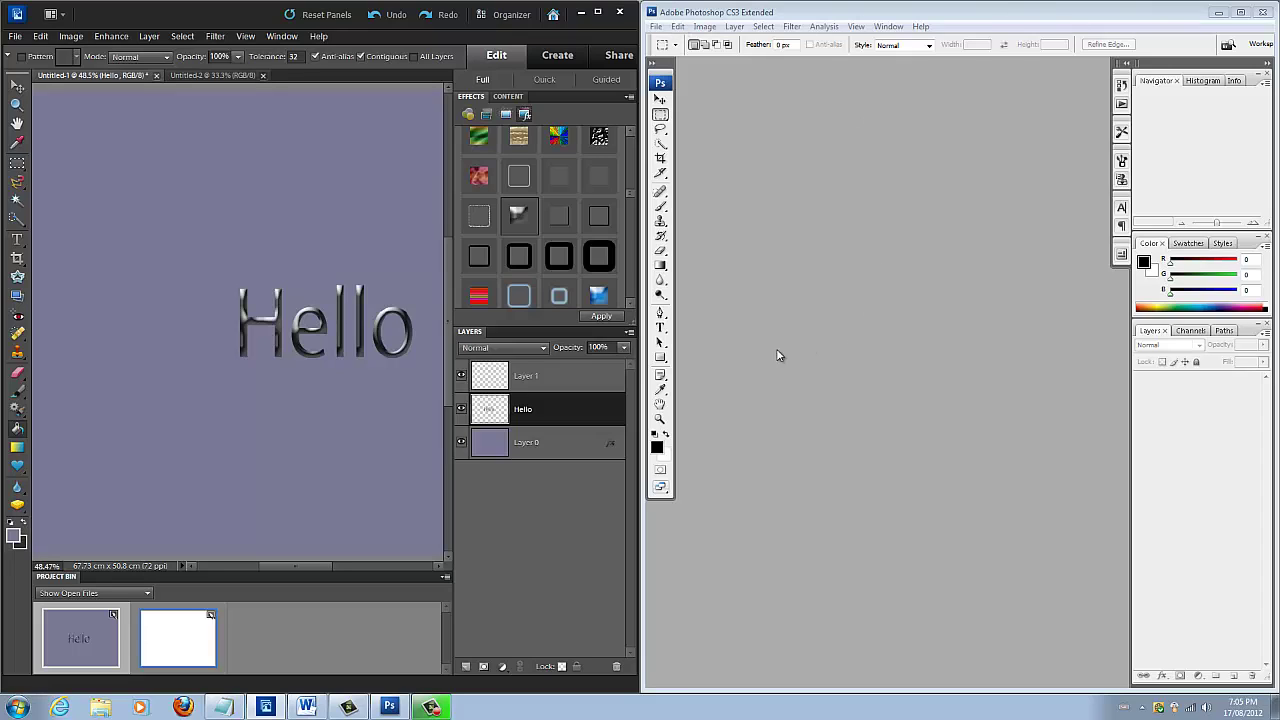
left_click(469, 117)
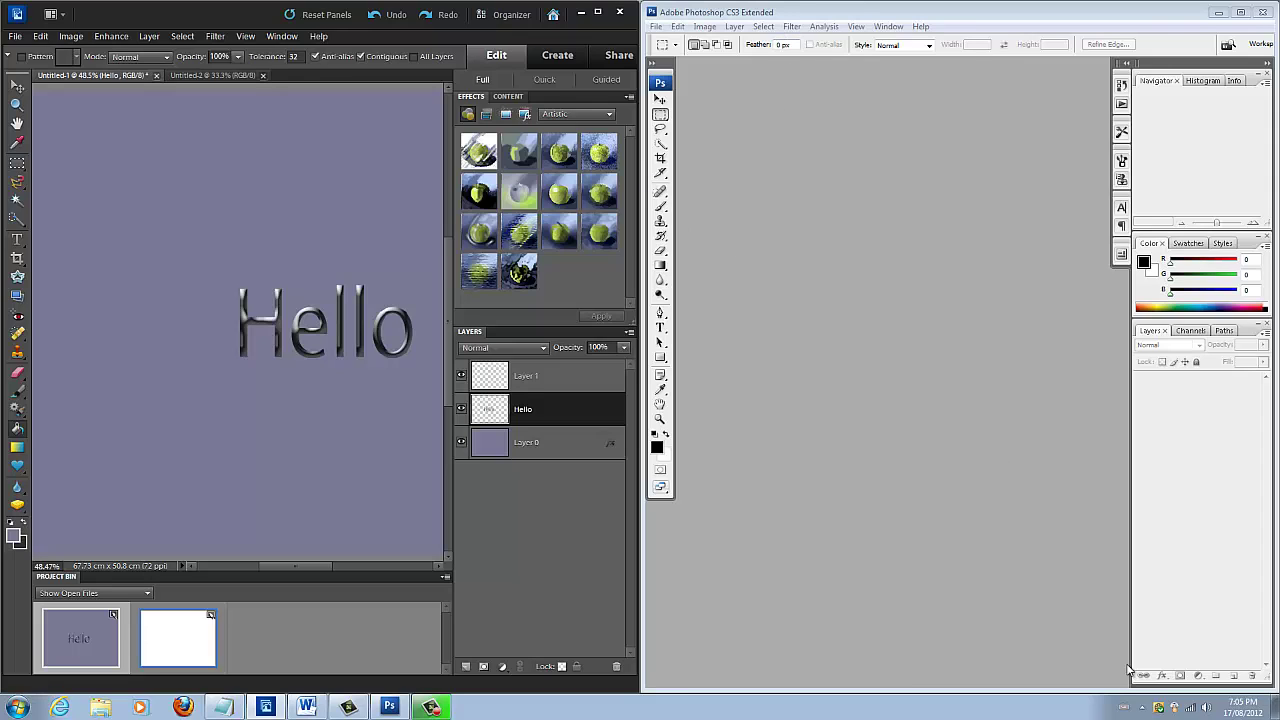
left_click(584, 14)
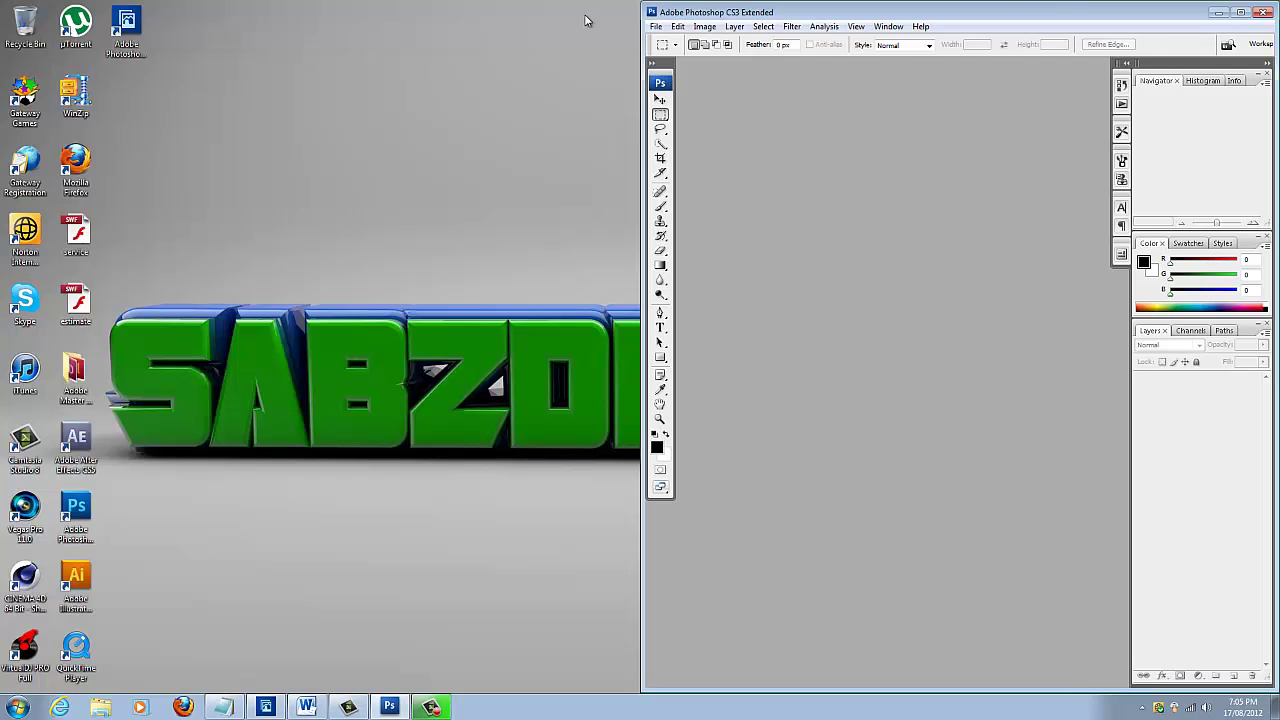
- Maximize the Photoshop CS3 window to full screen
double_click(1037, 20)
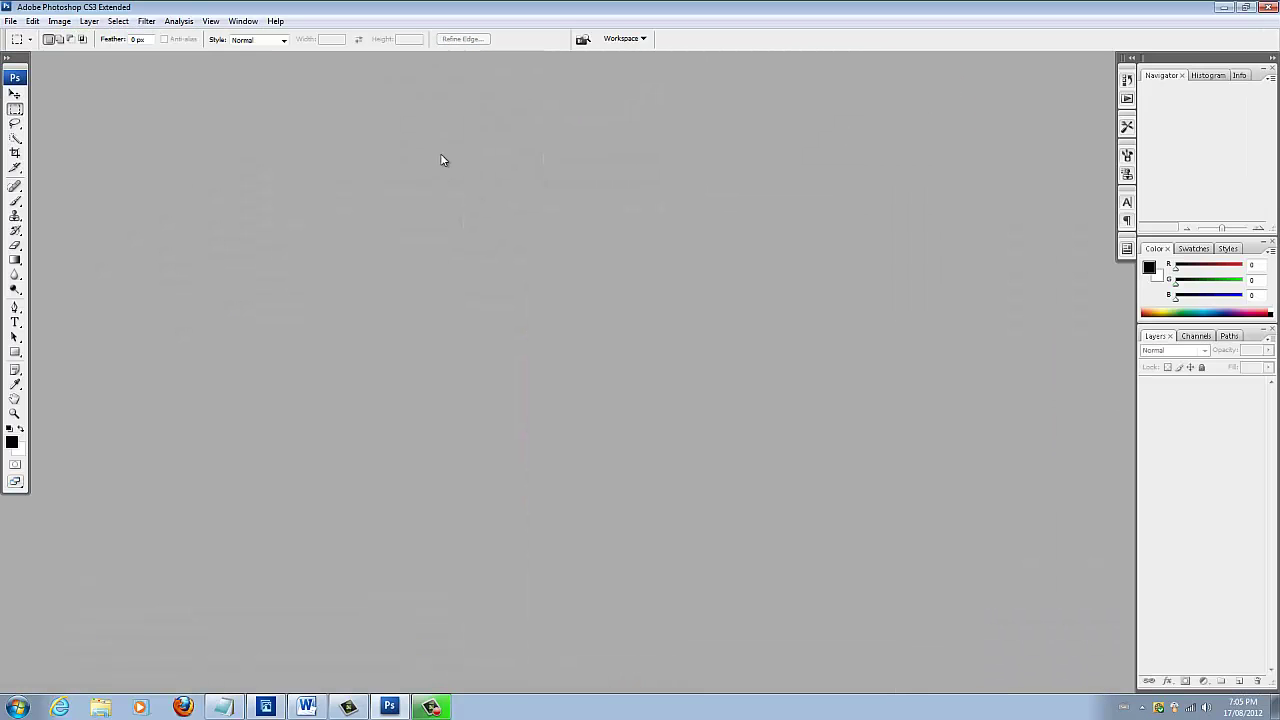
left_click(10, 21)
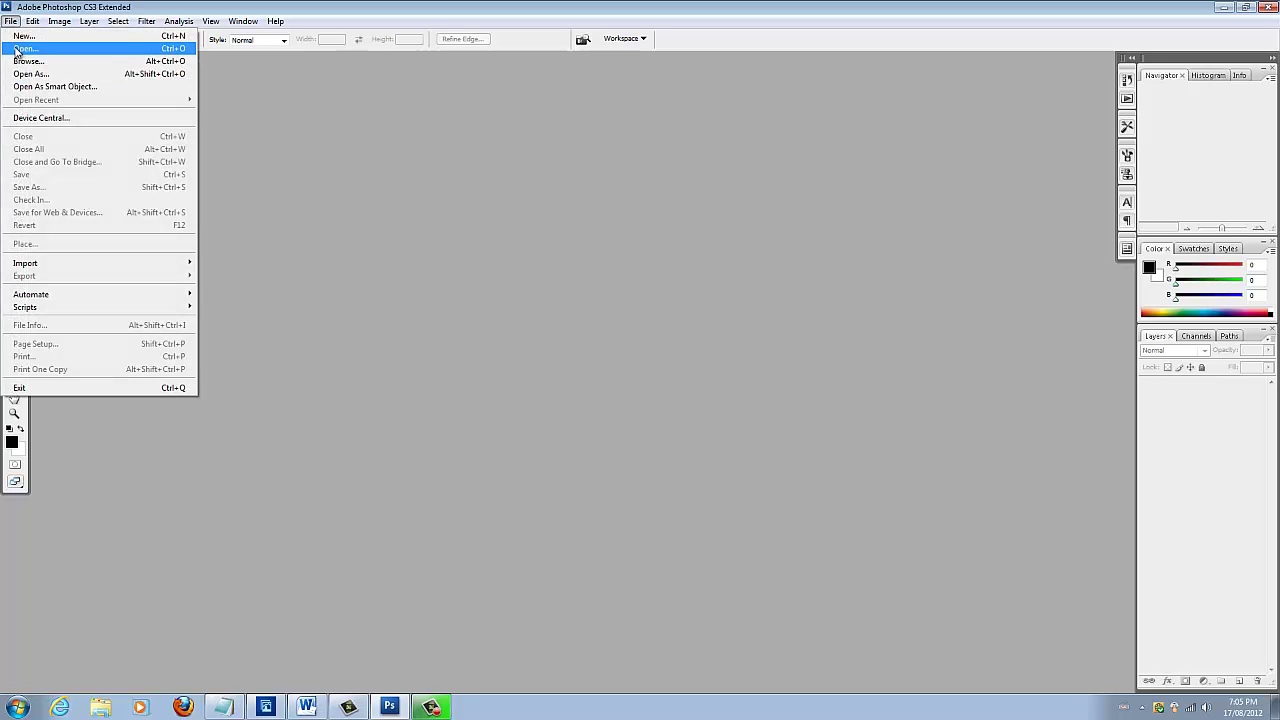
left_click(534, 121)
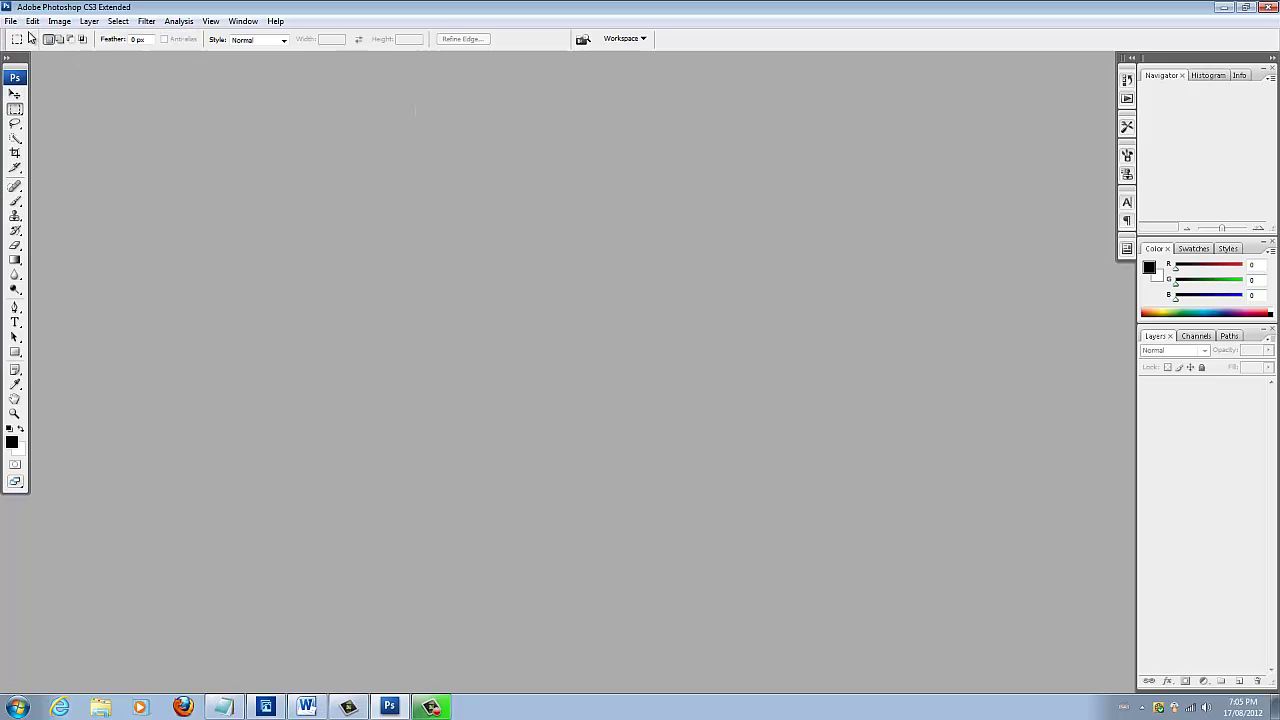
- Start a new document sized 1920 × 1440 pixels at 72 pixels/inch
left_click(10, 21)
left_click(30, 37)
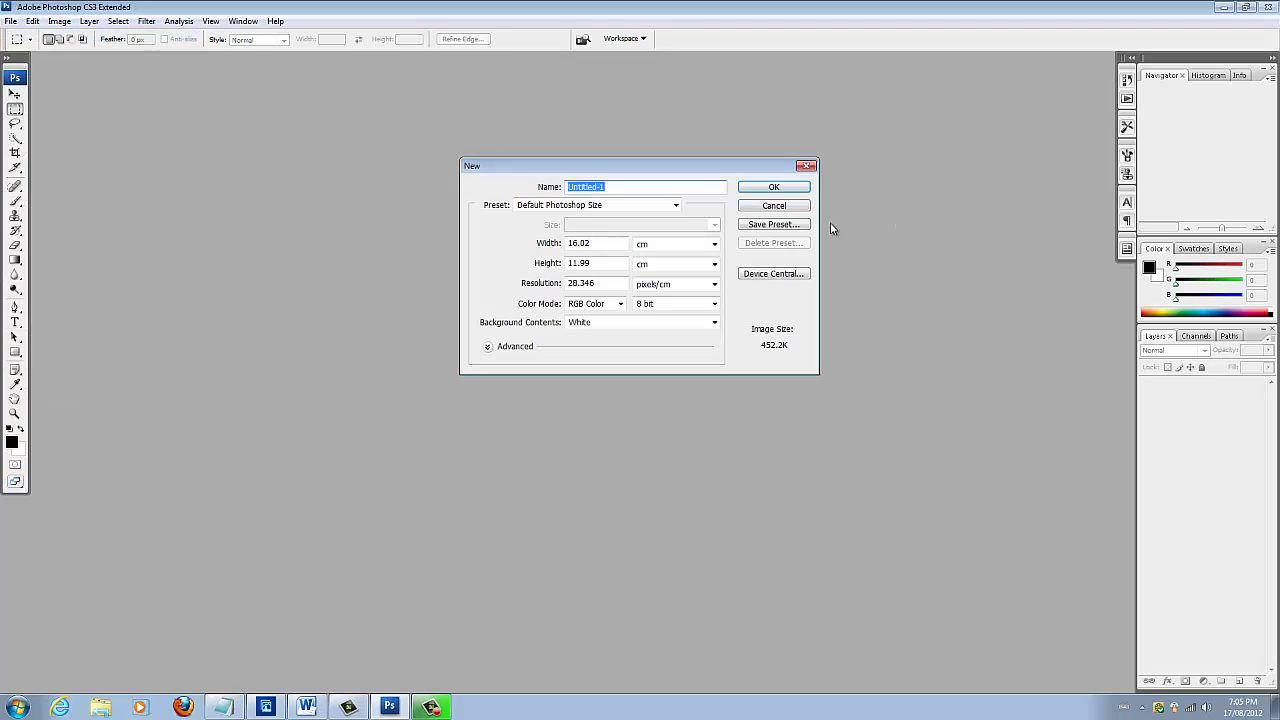
left_click(652, 243)
left_click(645, 262)
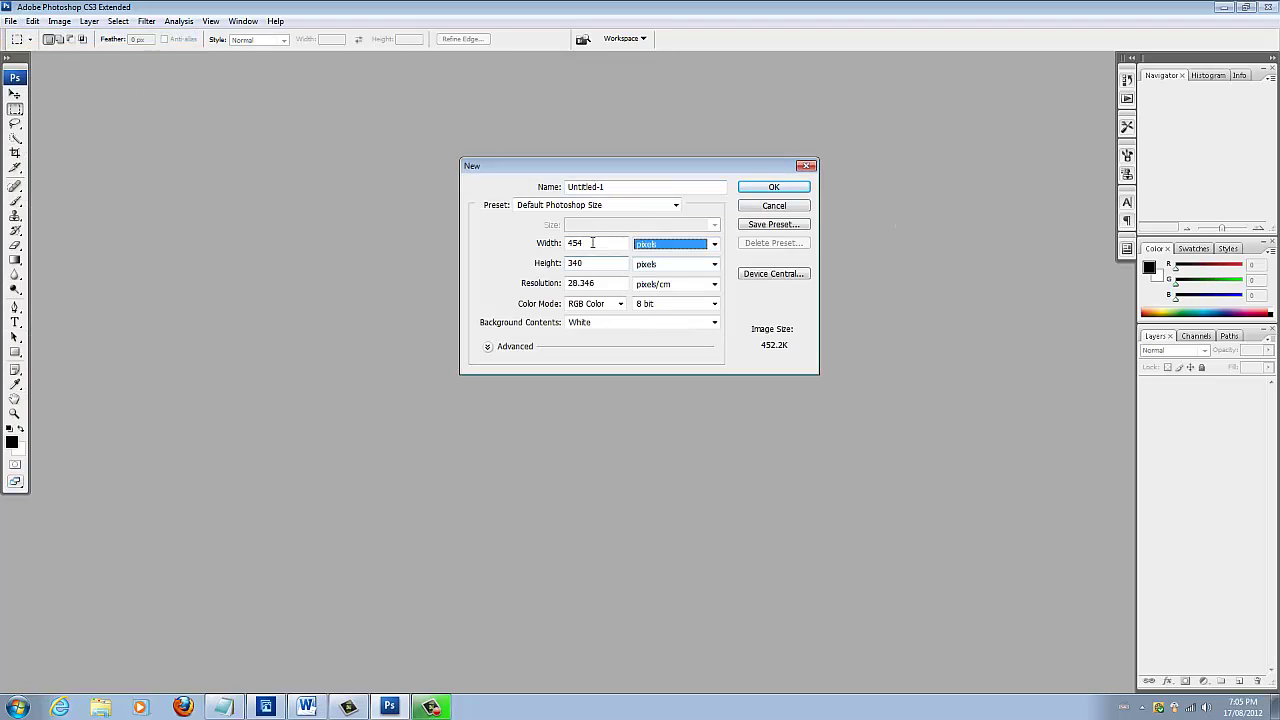
key("shift+Tab")
type("1920")
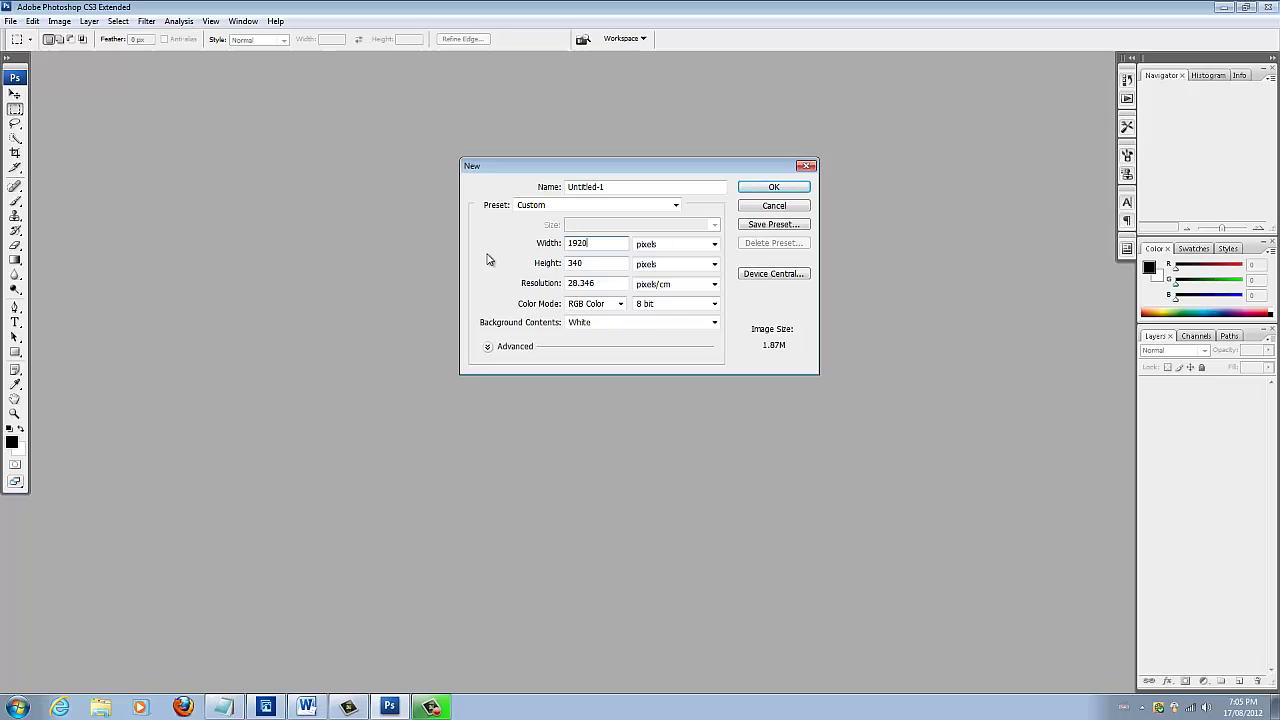
key("Tab")
key("Tab")
type("1440")
left_click(666, 284)
left_click(665, 294)
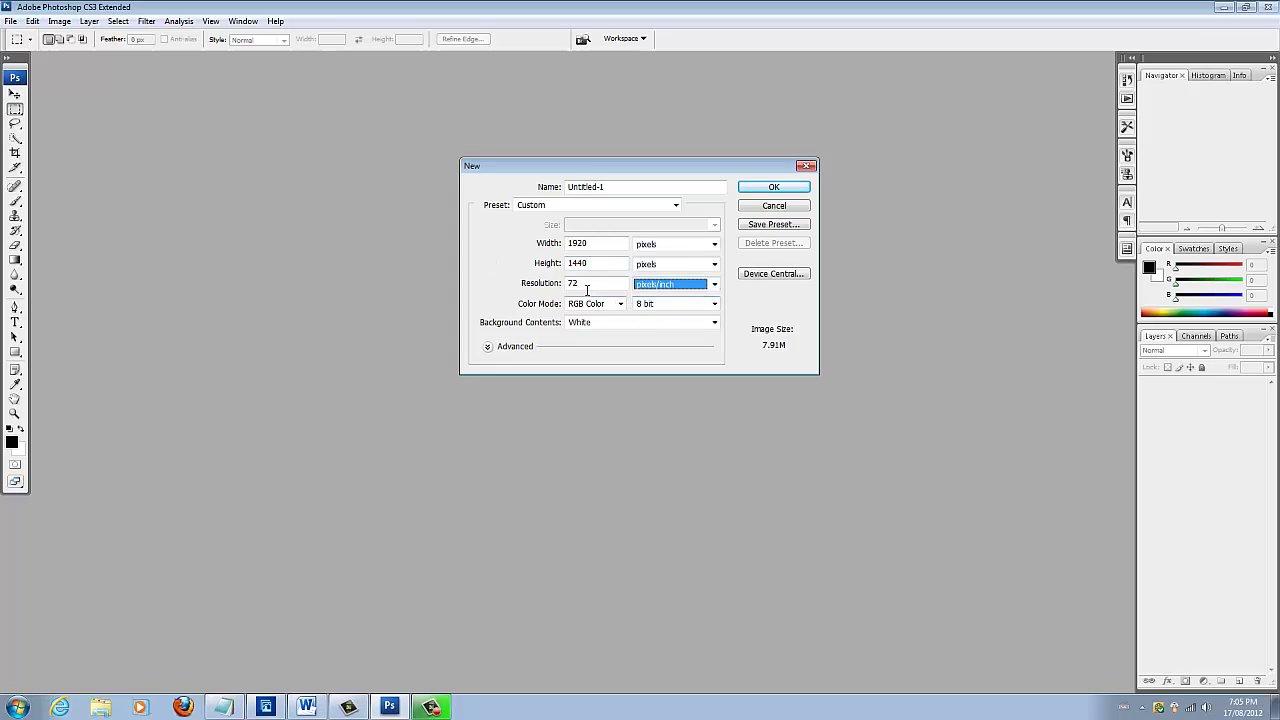
- Create the 1920 × 1440 document, maximize its window, and select the Rectangle Tool
left_click(768, 188)
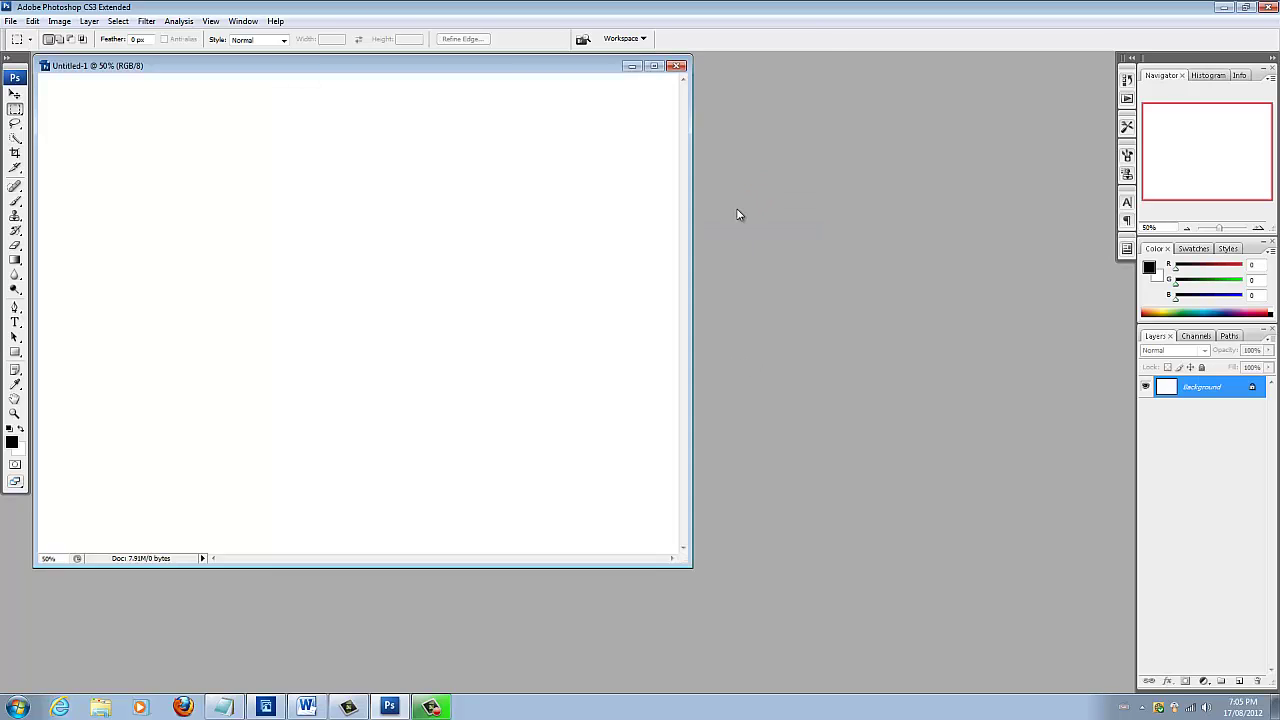
left_click(654, 66)
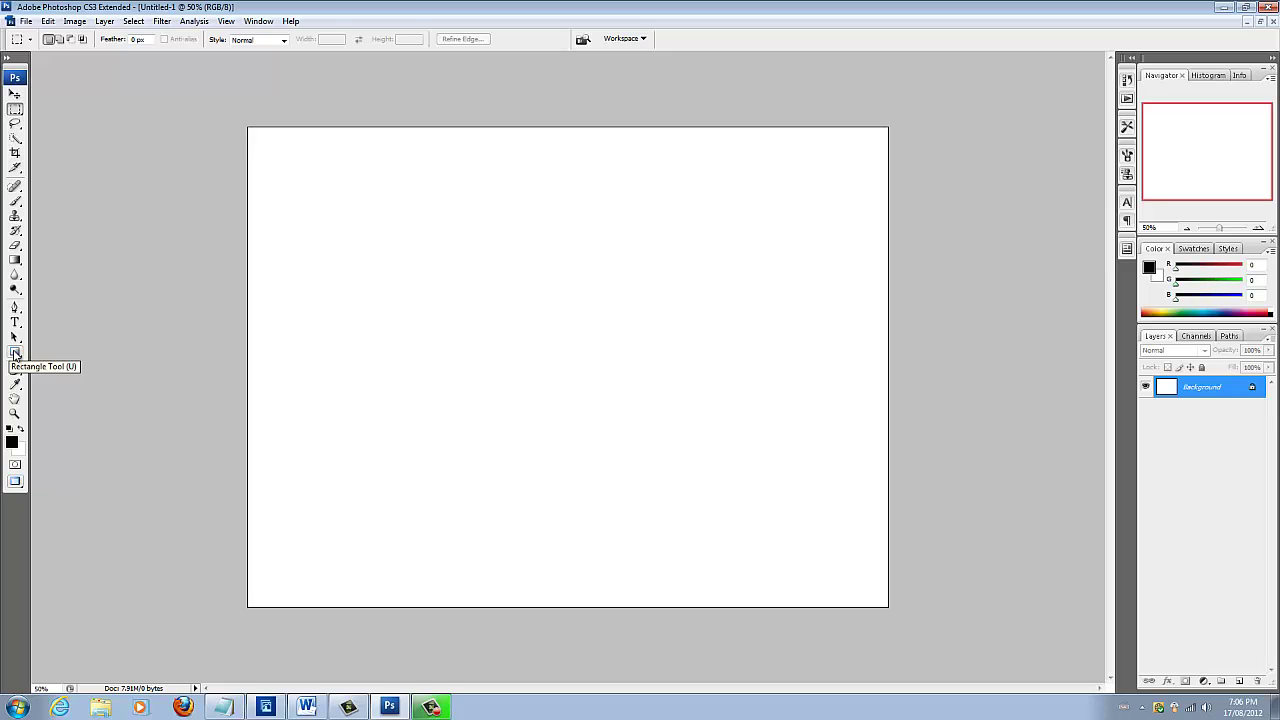
left_click(15, 353)
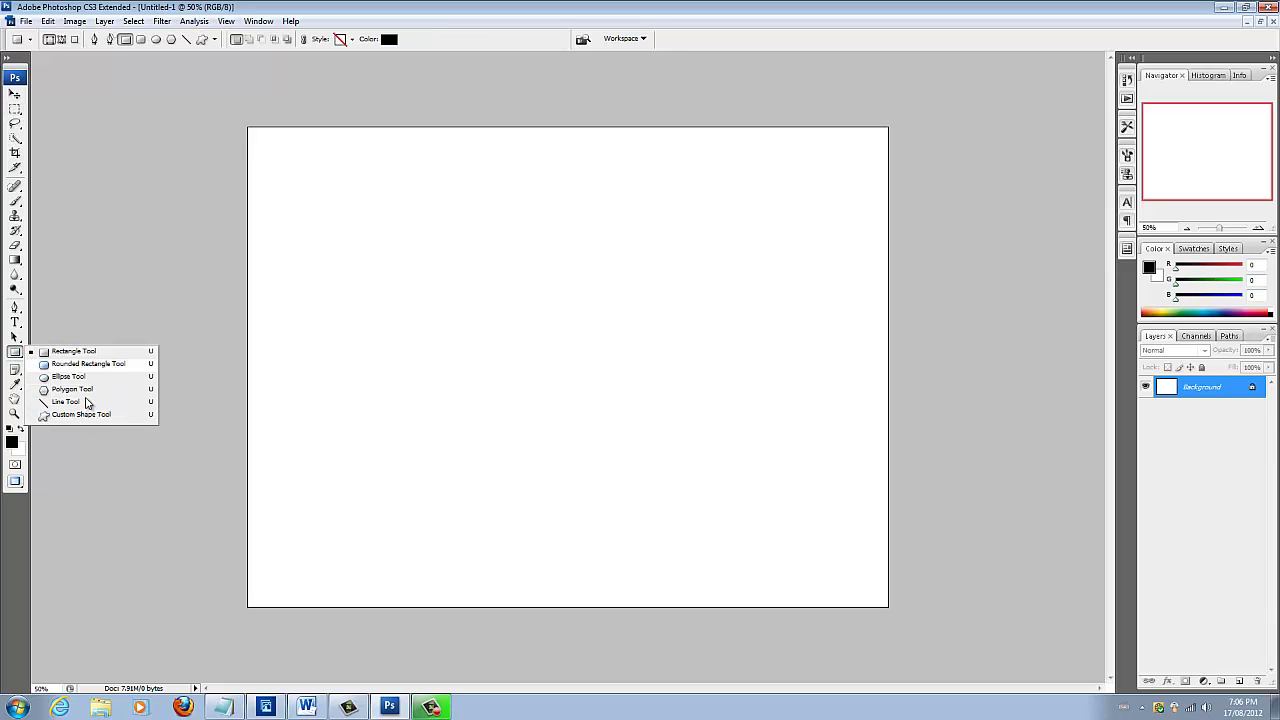
left_click(73, 352)
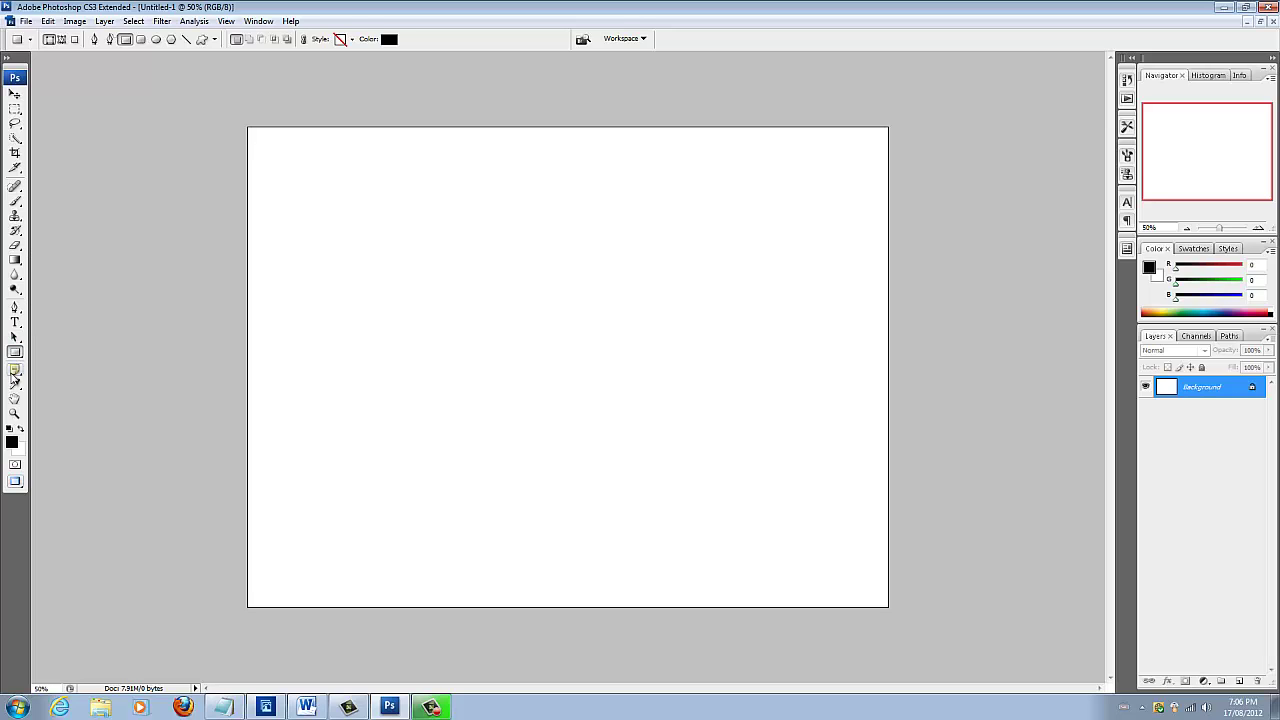
left_click(16, 376)
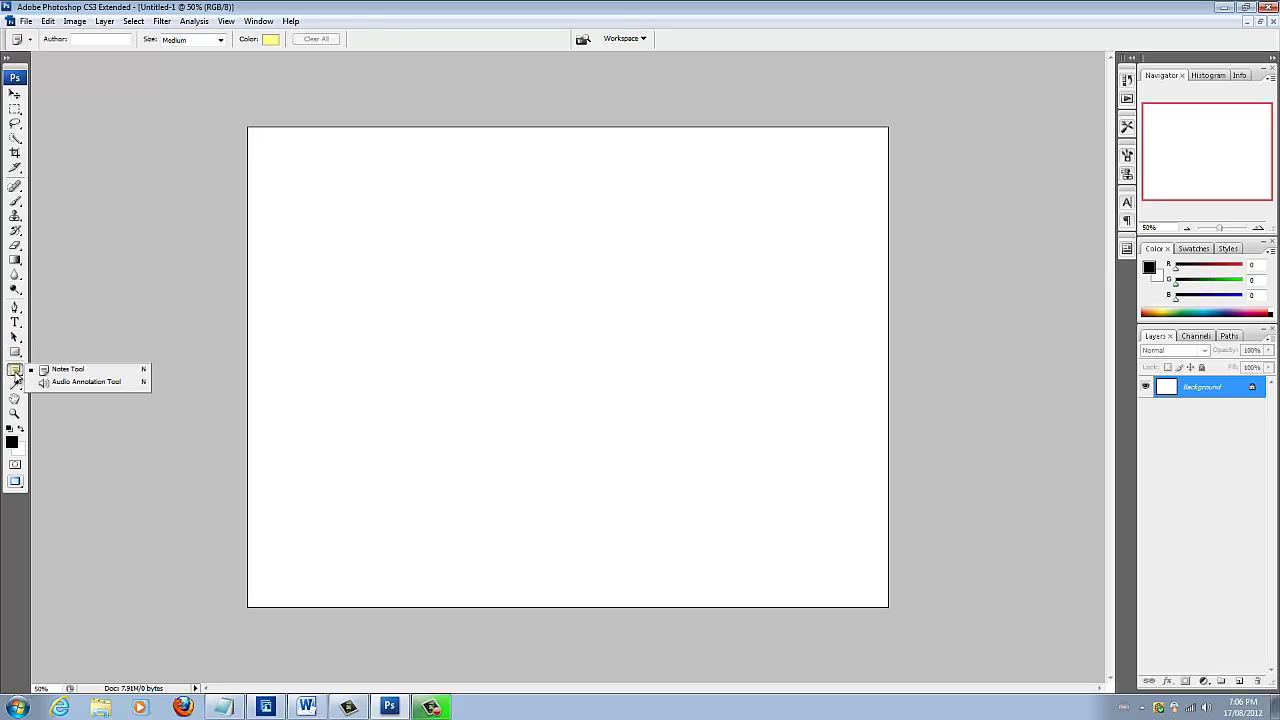
left_click(79, 341)
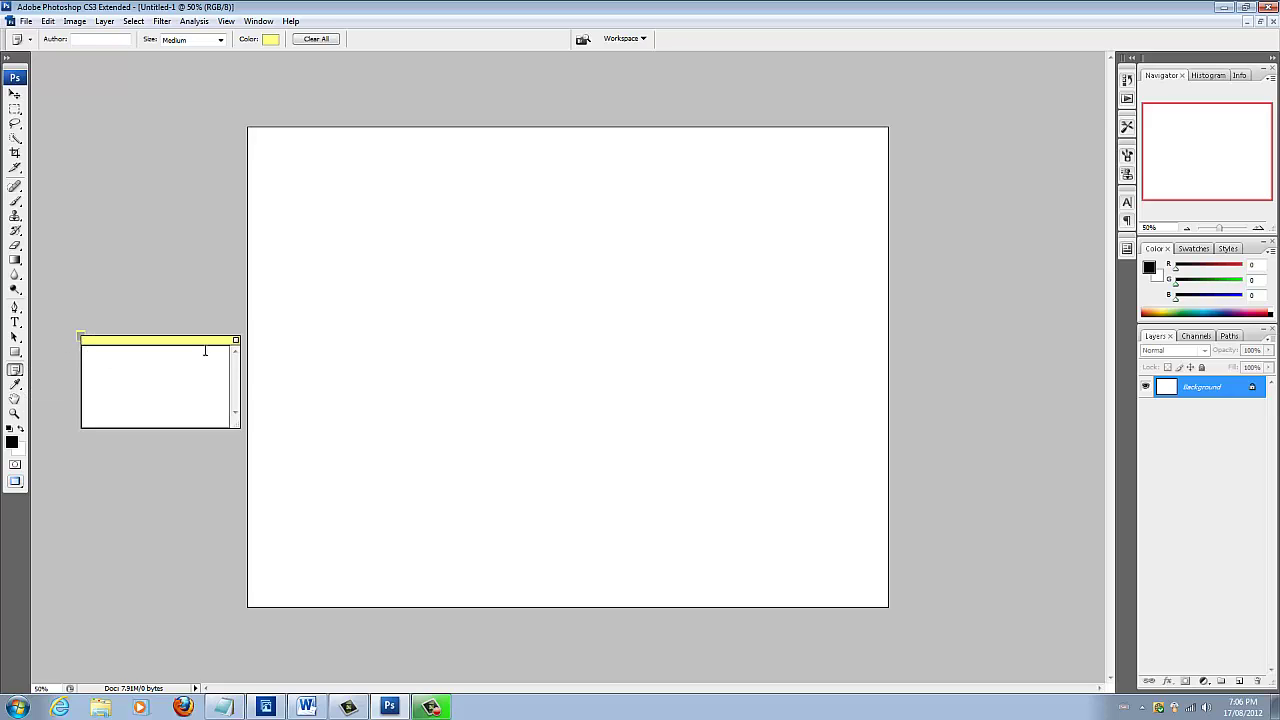
left_click(236, 340)
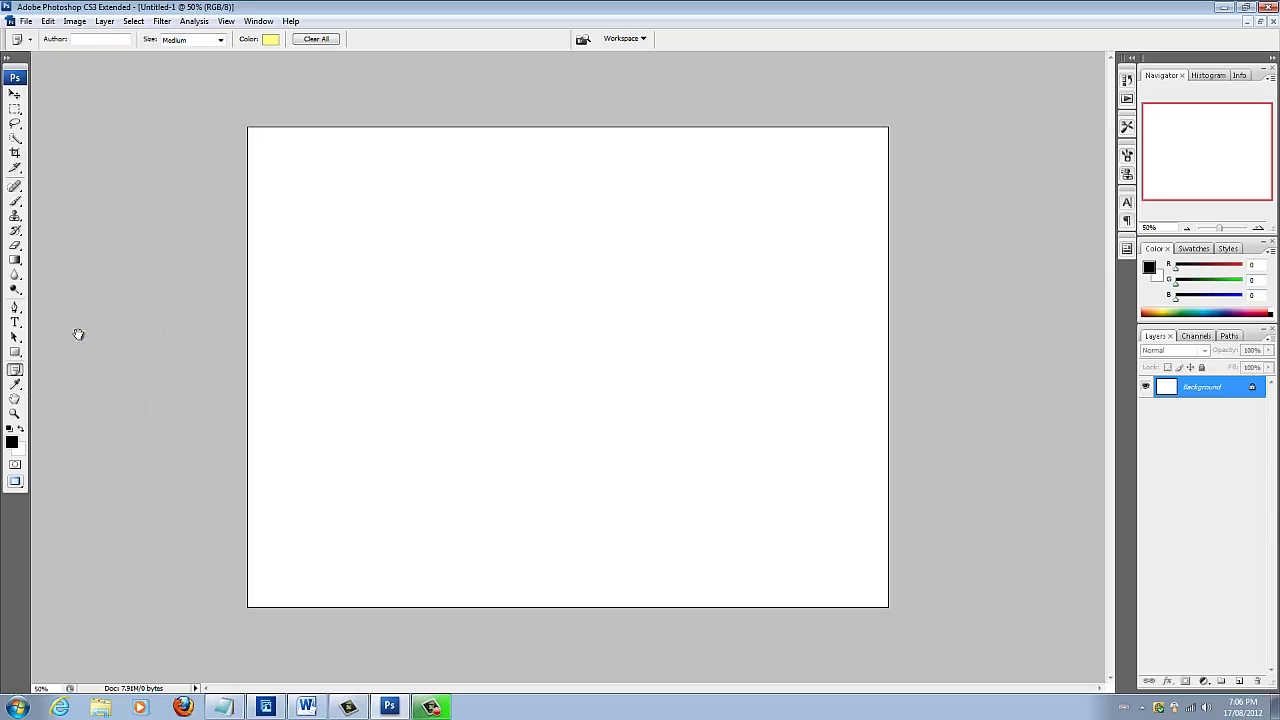
double_click(80, 336)
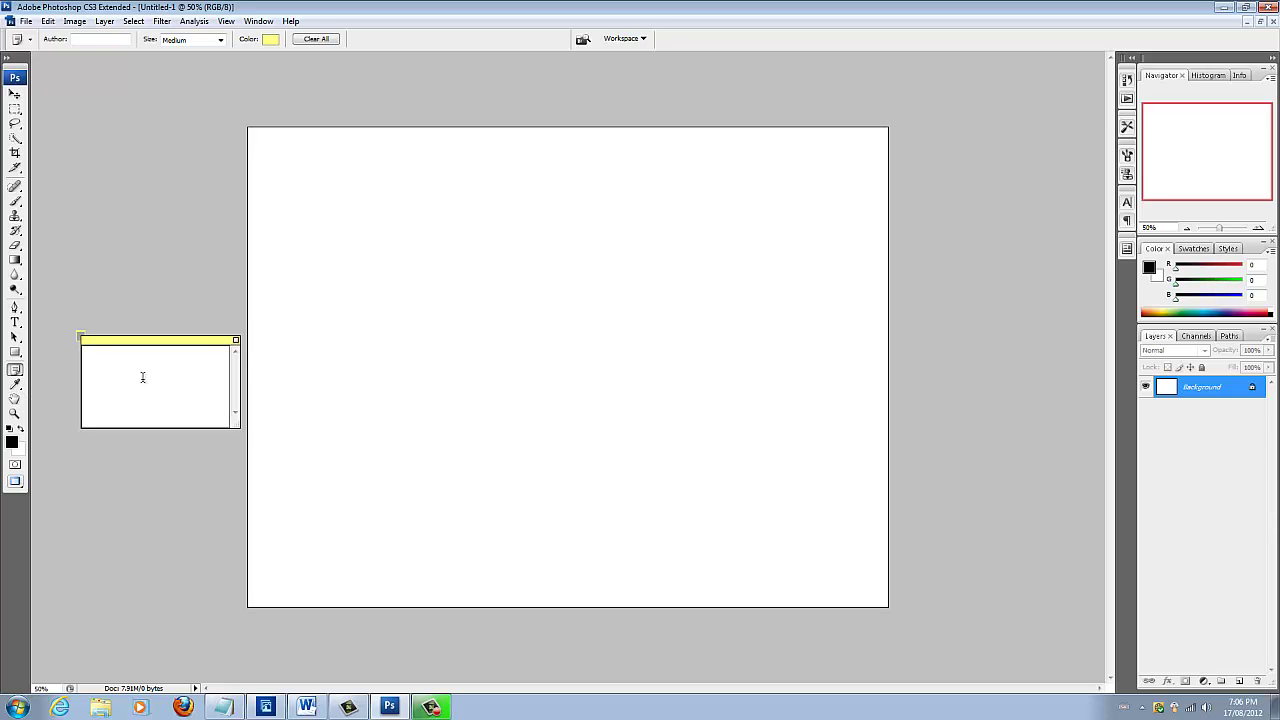
key("Delete")
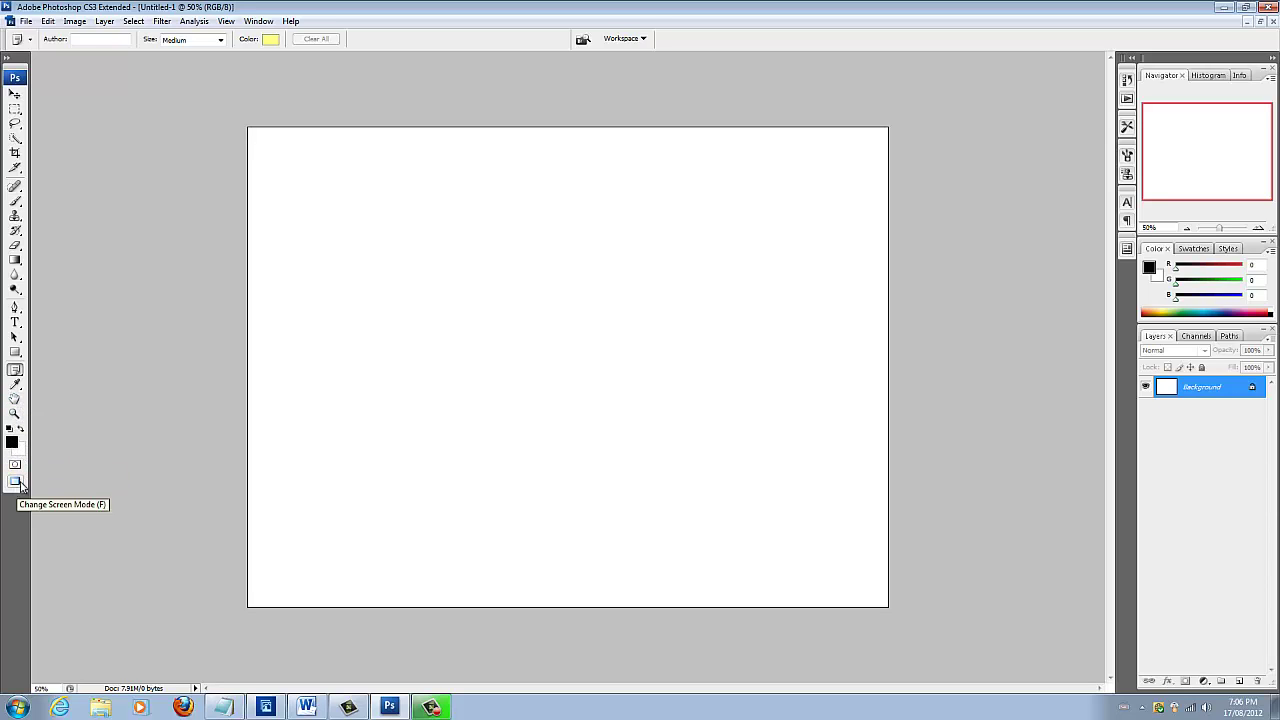
left_click(15, 112)
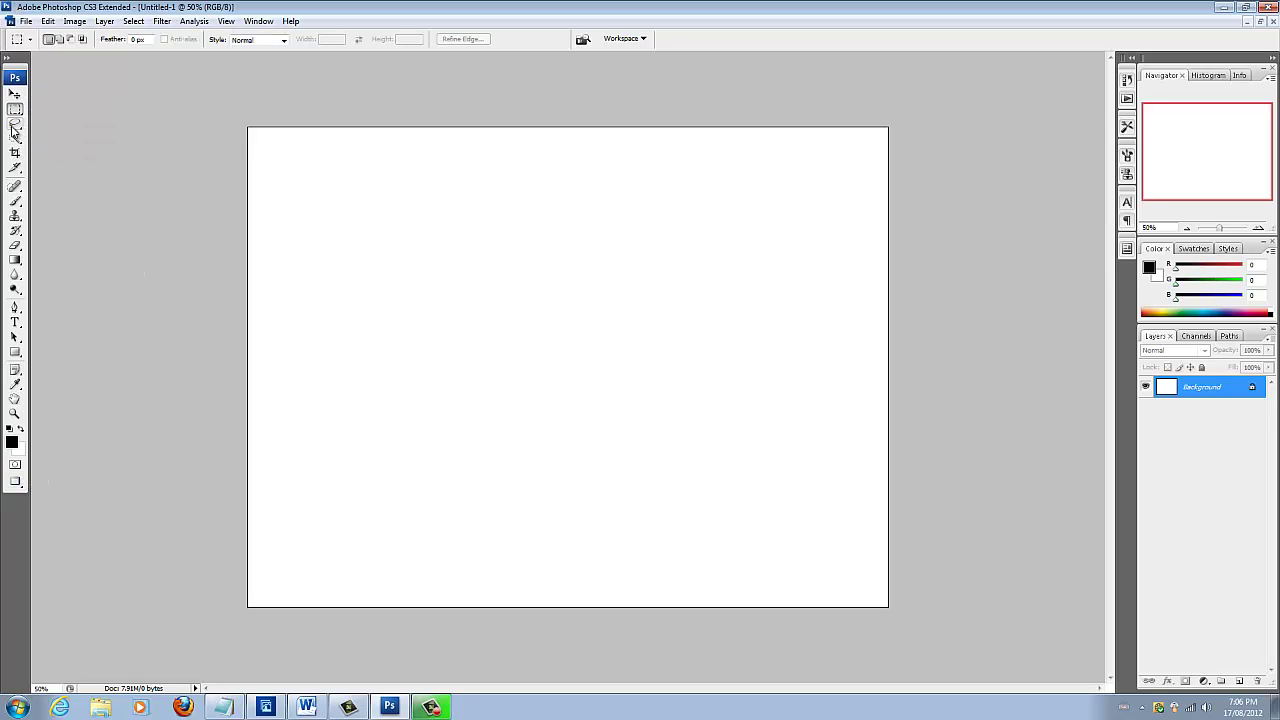
left_click_drag(15, 123, 52, 114)
mouse_move(15, 167)
left_mouse_down()
mouse_move(51, 163)
mouse_move(22, 195)
mouse_move(63, 228)
left_mouse_up()
left_click(80, 150)
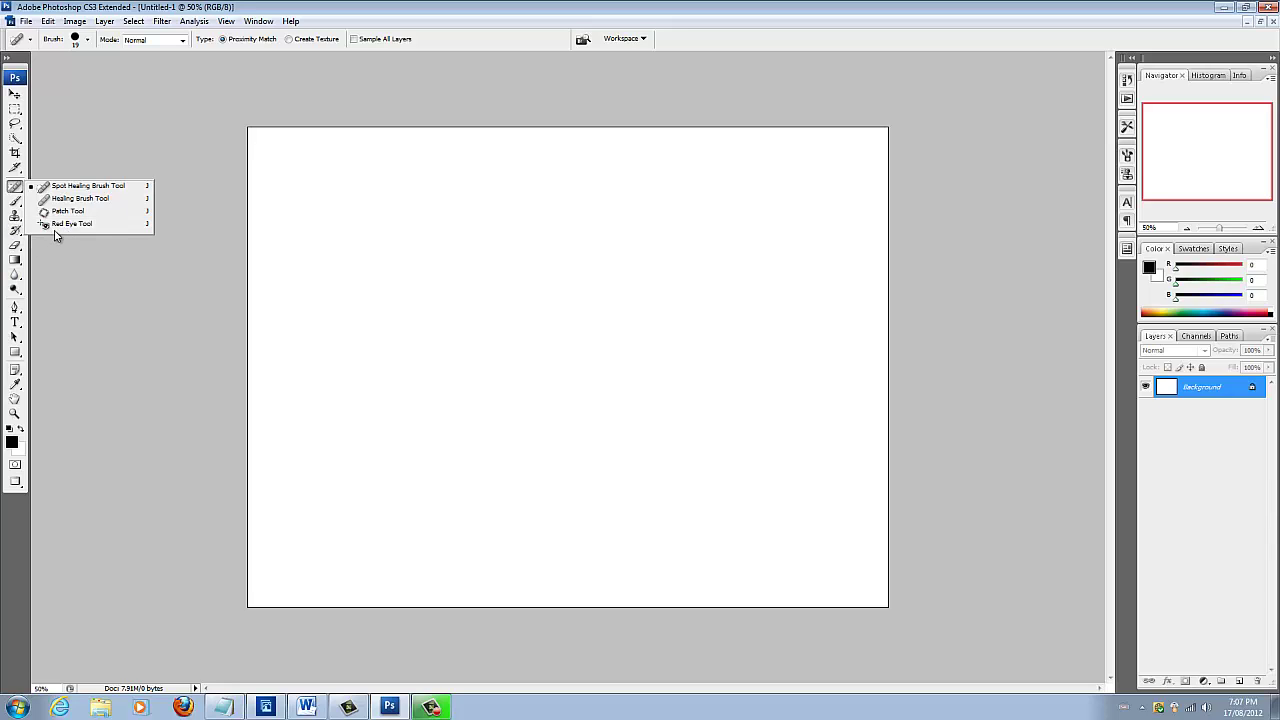
left_click(80, 155)
left_click(16, 205)
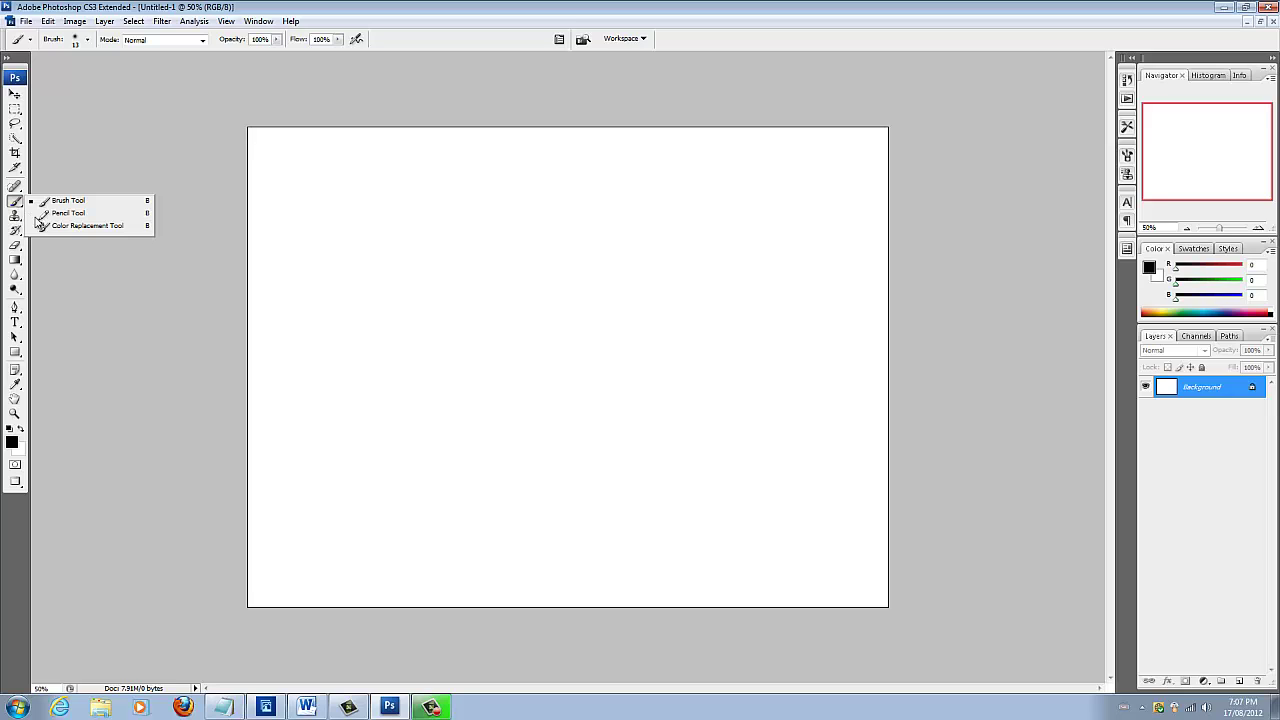
left_click(15, 217)
left_click(71, 253)
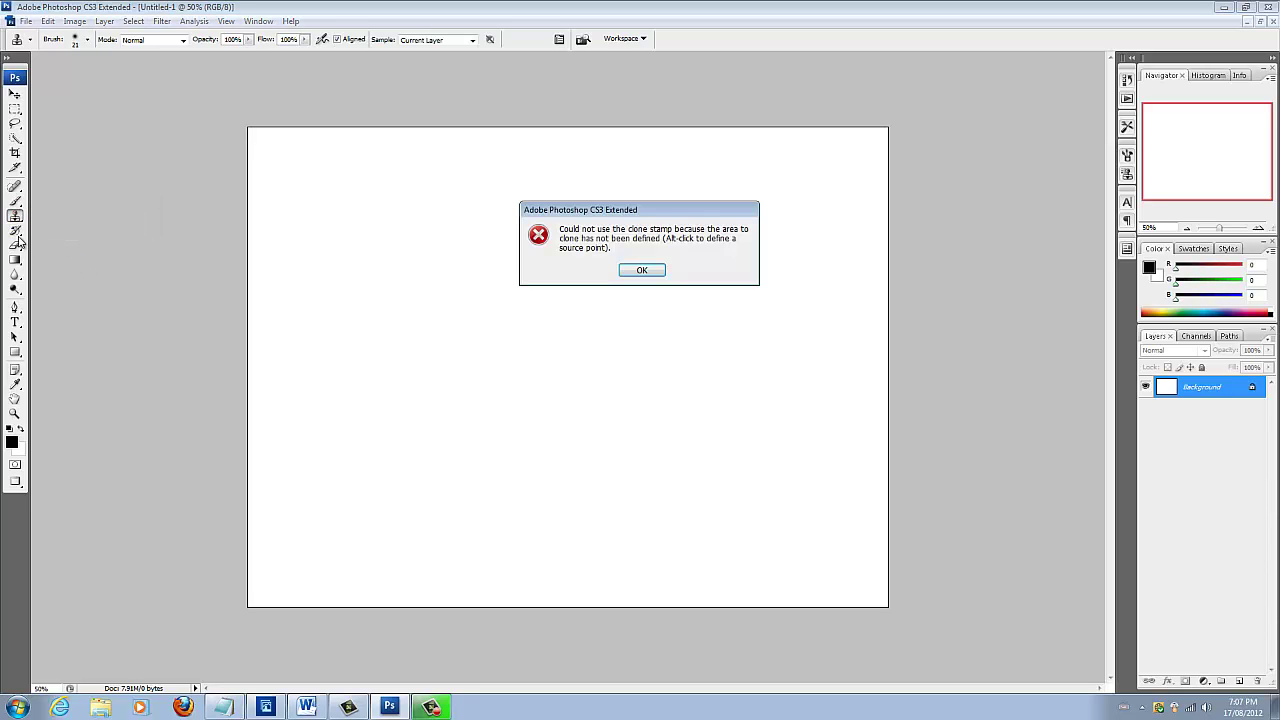
left_click(640, 268)
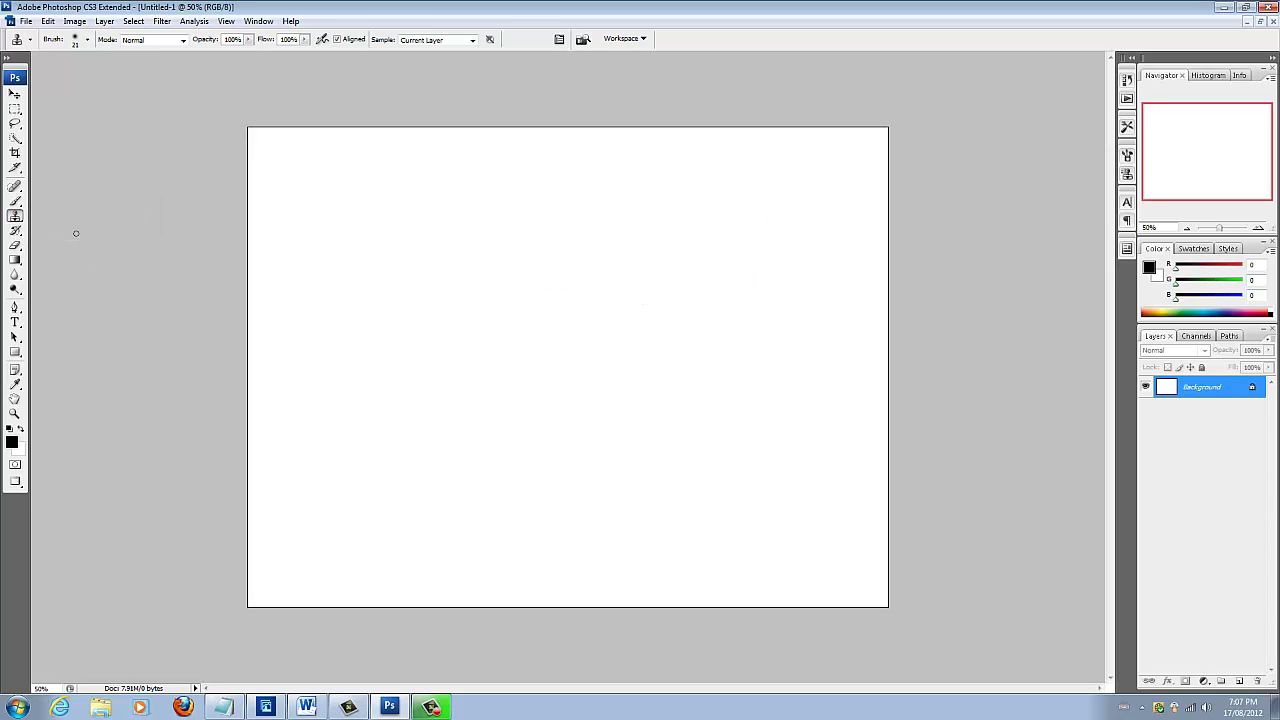
left_click(15, 230)
left_click(103, 288)
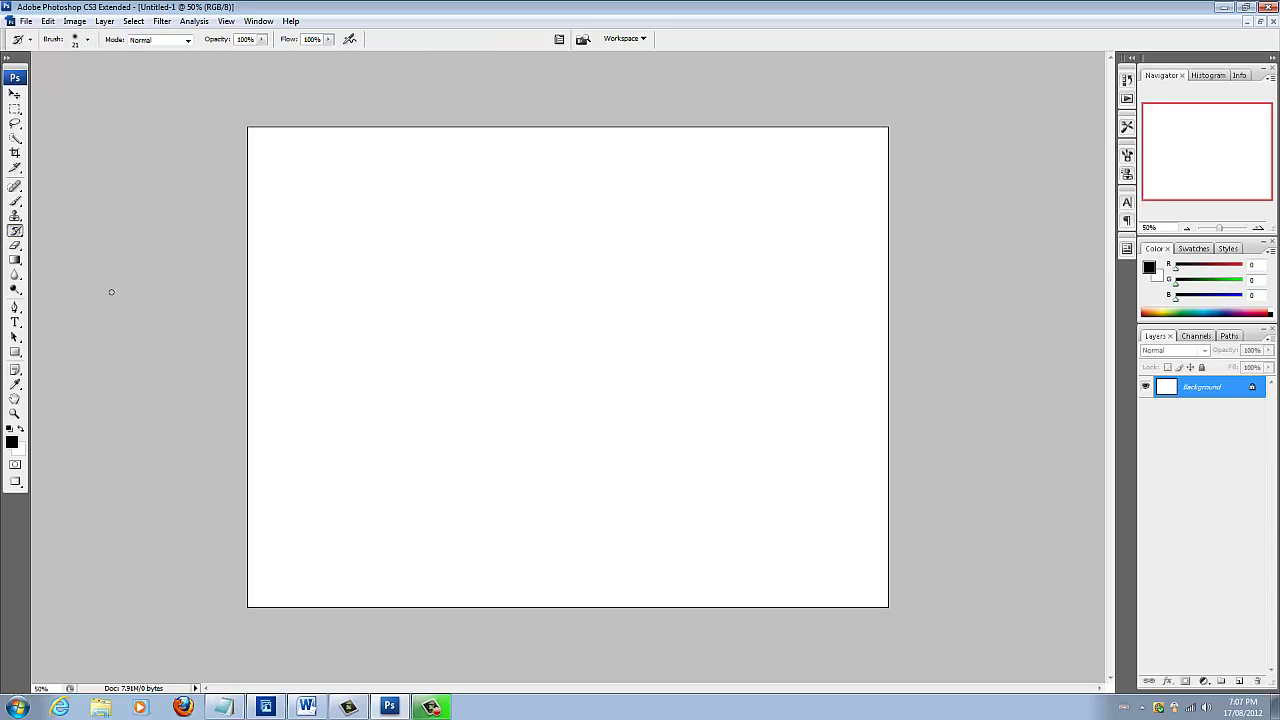
left_click(13, 246)
left_click(15, 246)
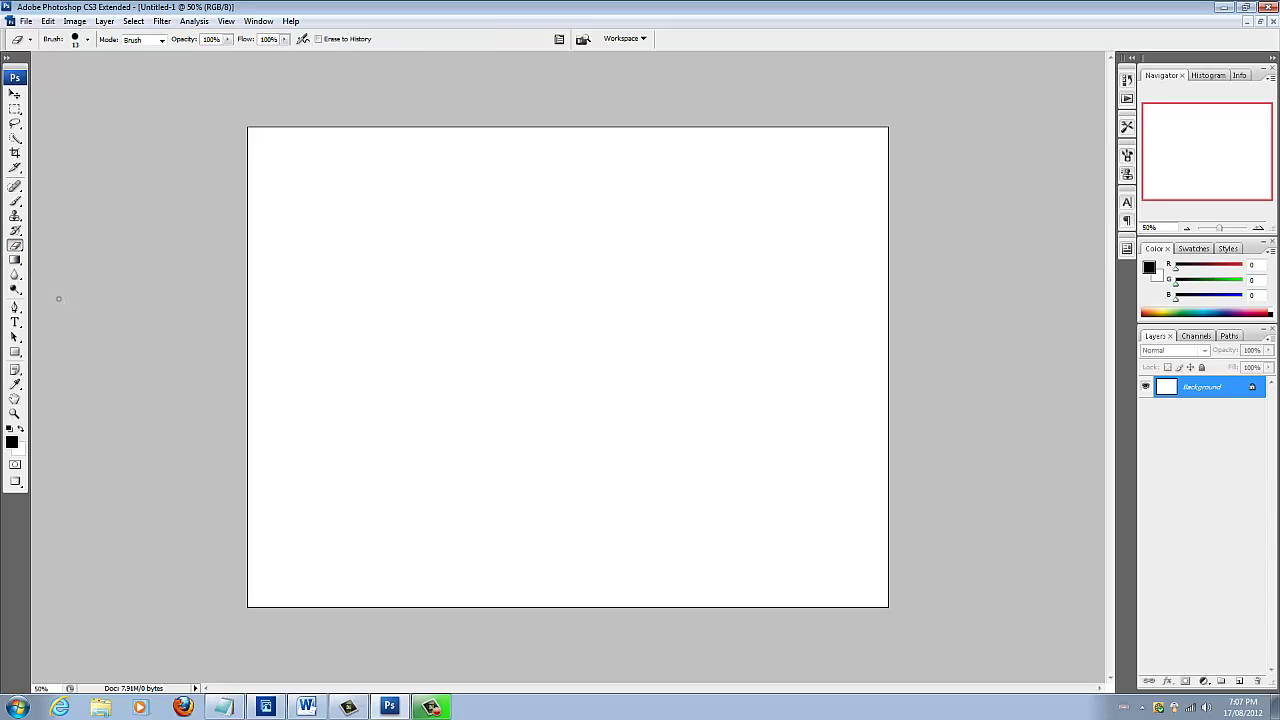
left_click(15, 260)
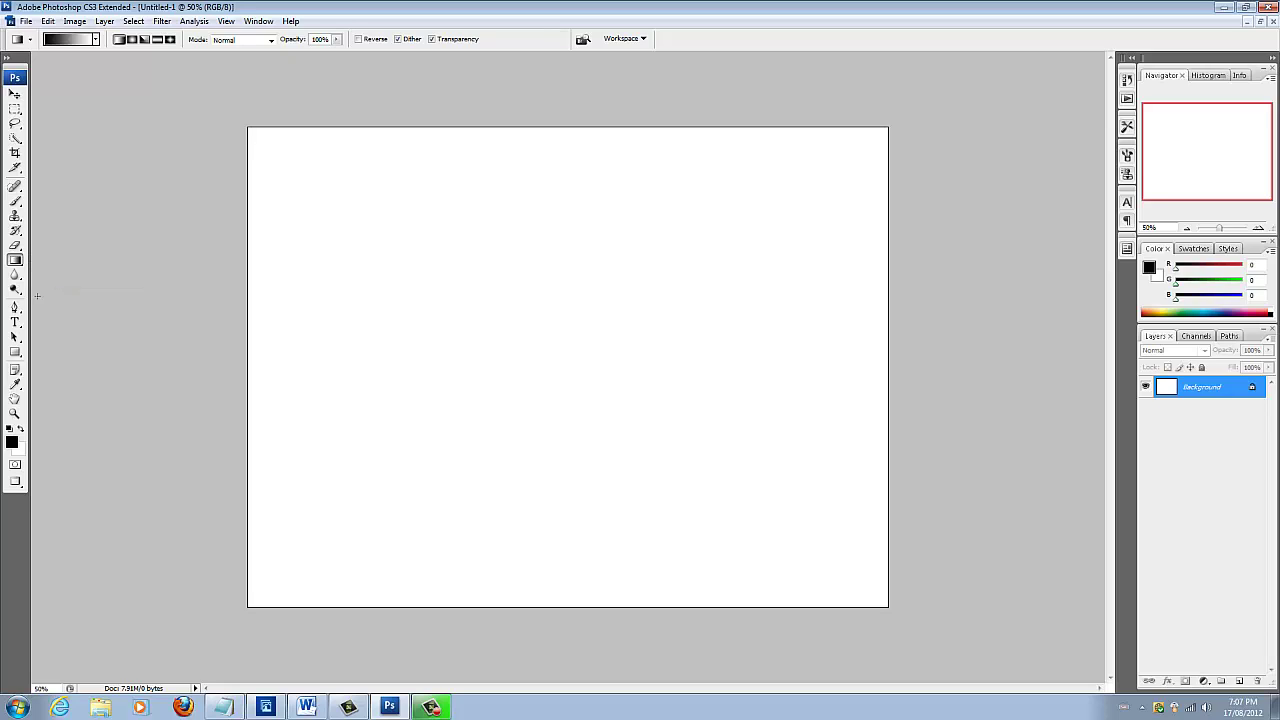
left_click(15, 274)
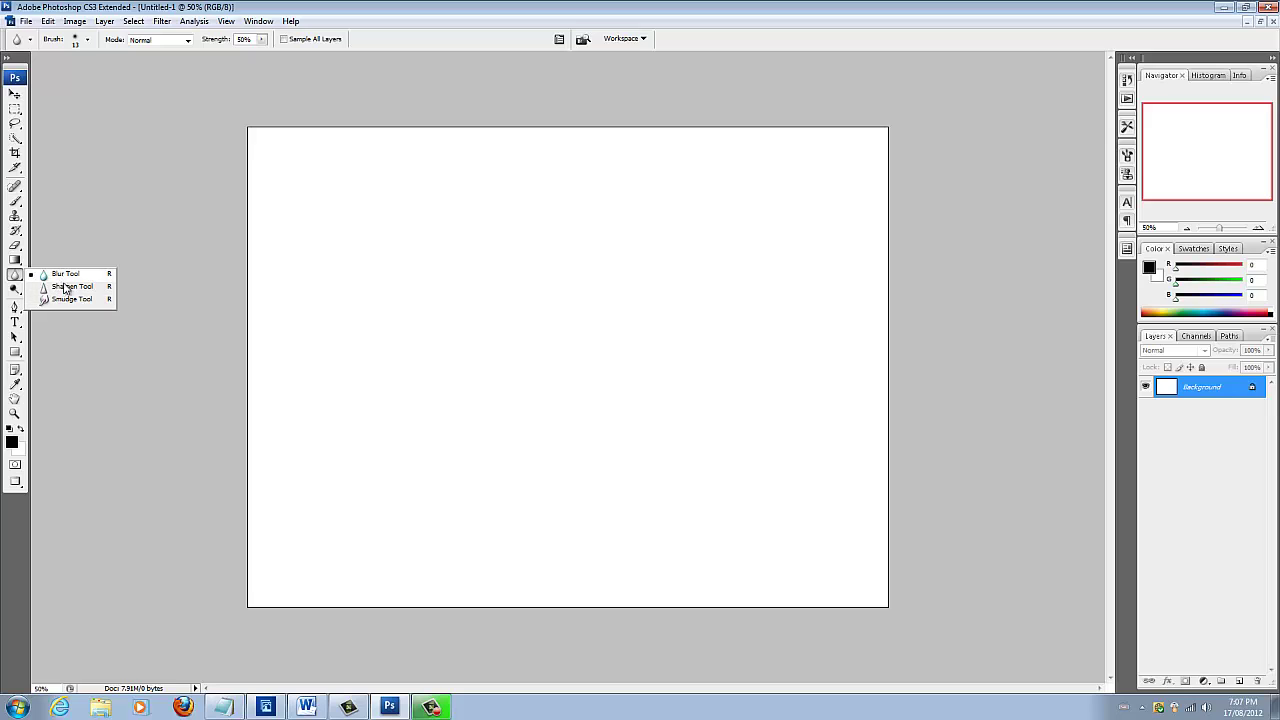
left_click(26, 295)
left_click(21, 296)
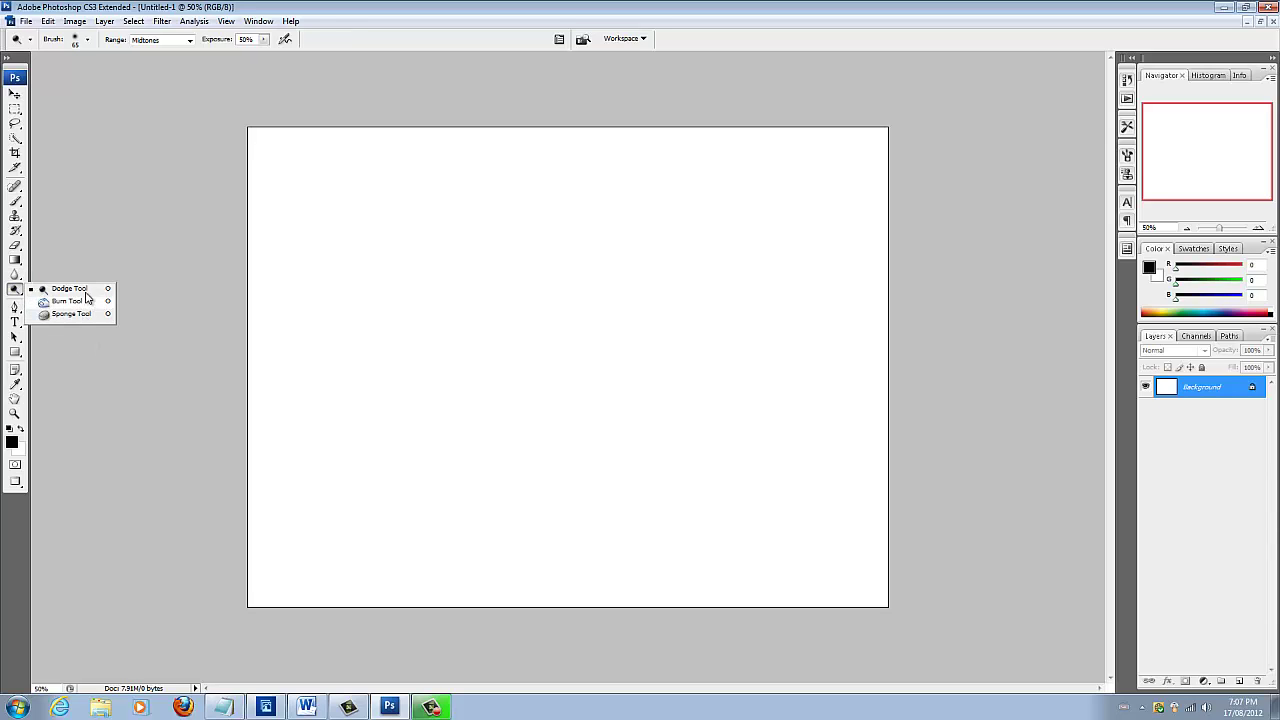
left_click(51, 329)
left_click(21, 313)
left_click(373, 252)
left_click_drag(708, 300, 655, 452)
left_click_drag(514, 440, 445, 493)
left_click_drag(388, 347, 328, 443)
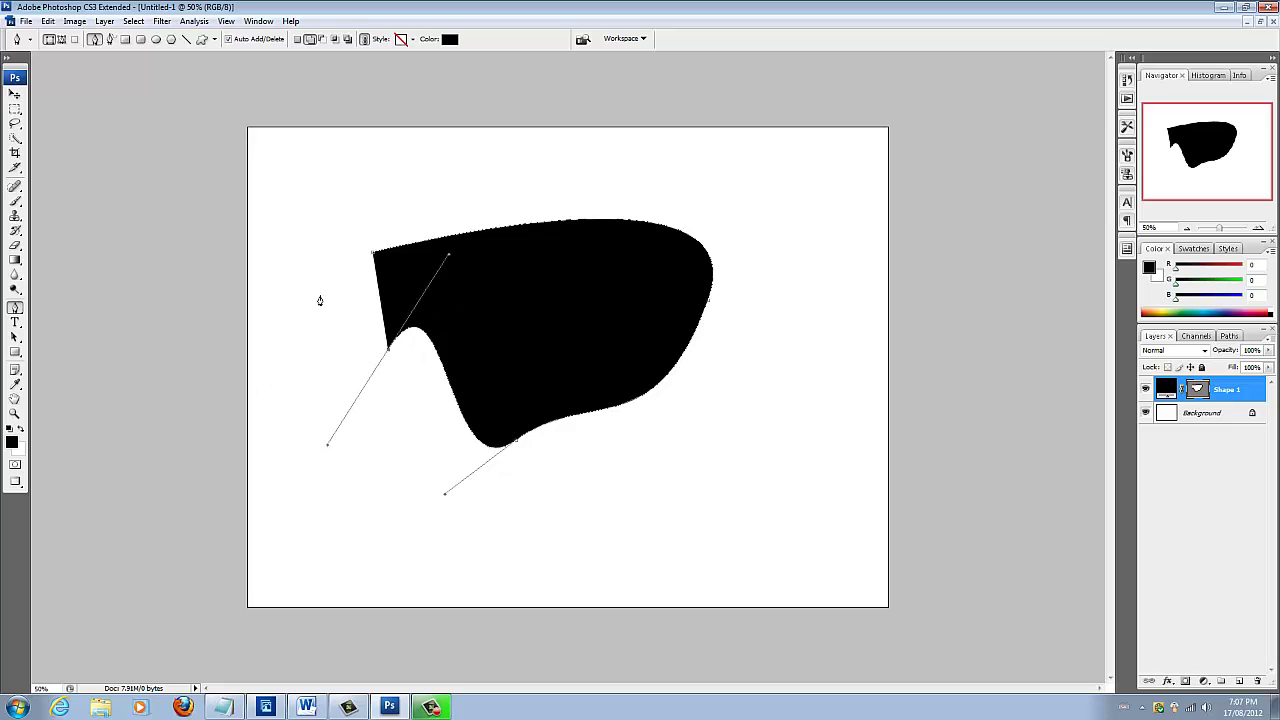
left_click_drag(340, 256, 366, 260)
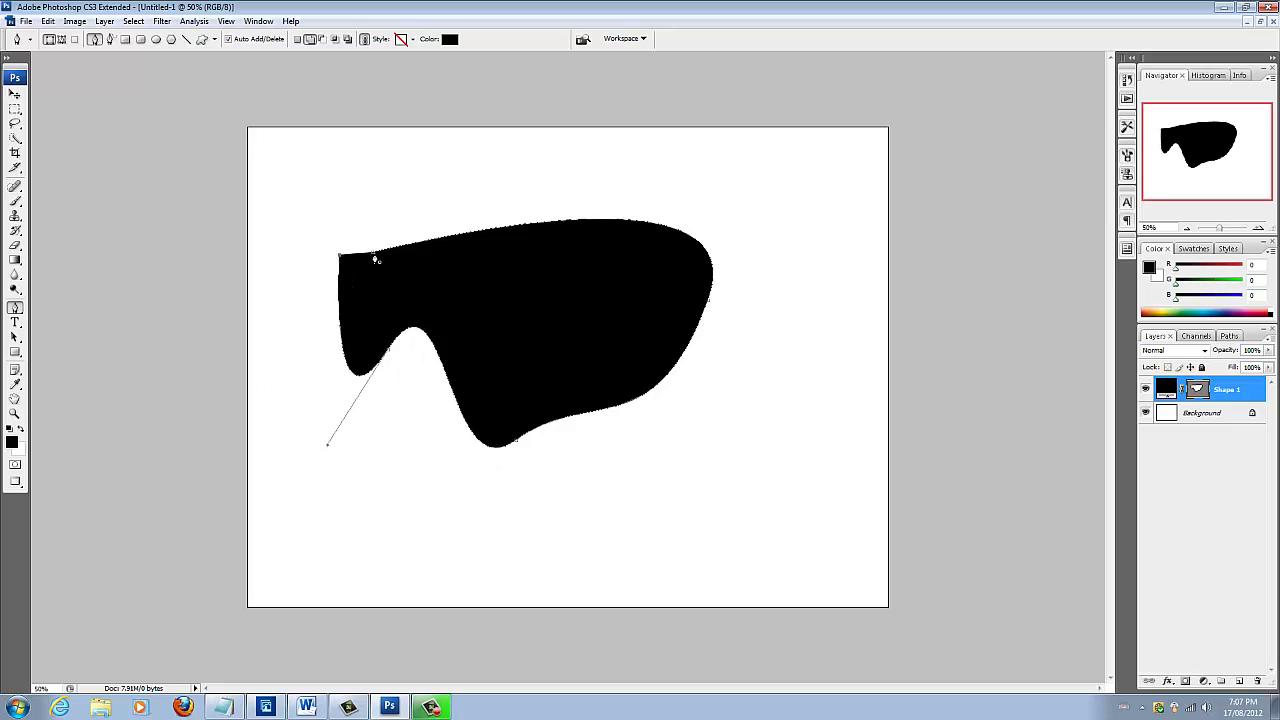
left_click(373, 256)
key("ctrl+alt+z")
key("ctrl+alt+z")
key("ctrl+alt+z")
key("ctrl+alt+z")
key("ctrl+alt+z")
key("ctrl+alt+z")
key("ctrl+alt+z")
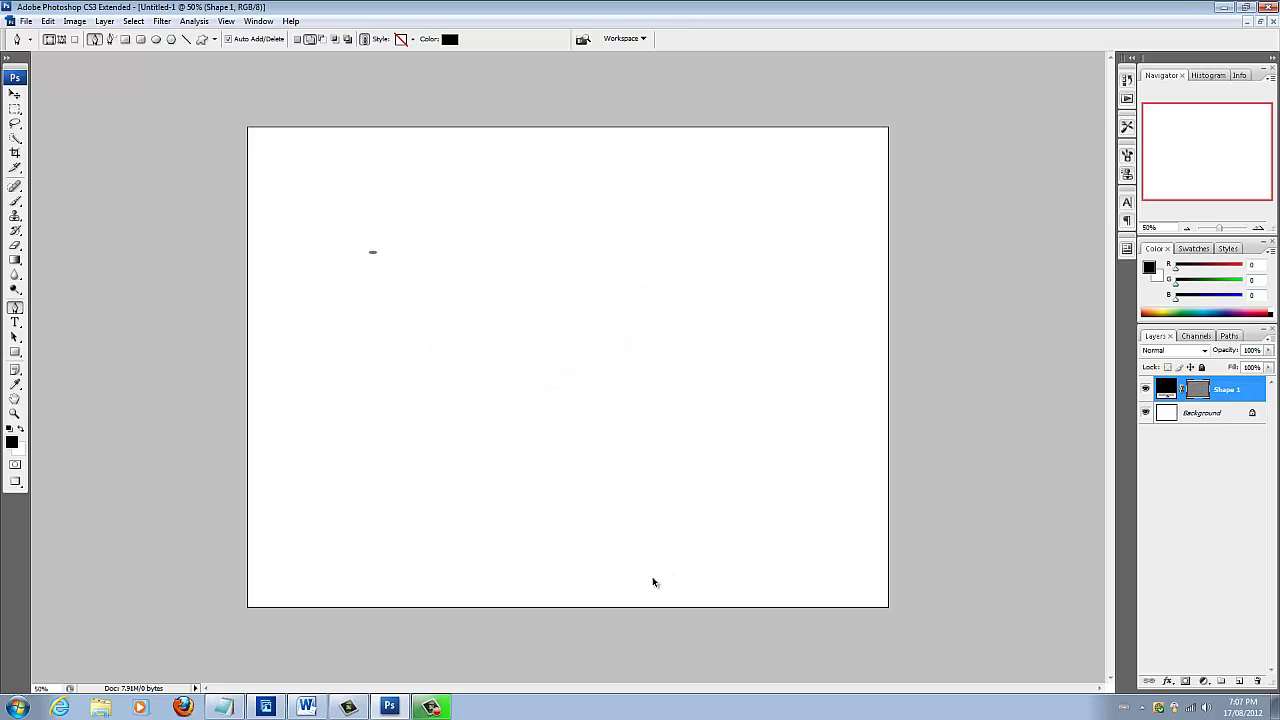
- Add vertical 60 pt 'Hello' text near the canvas's upper left and commit it
left_click(17, 324)
left_click_drag(17, 324, 102, 335)
left_click(357, 169)
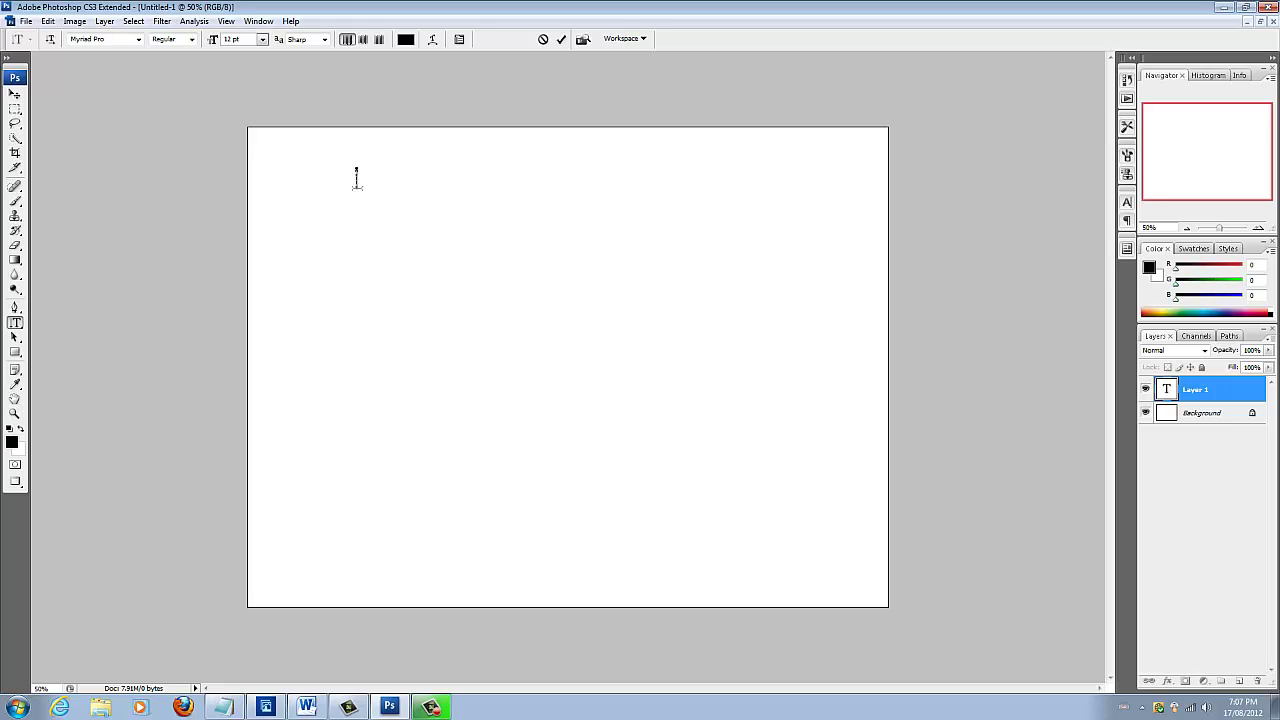
left_click(262, 40)
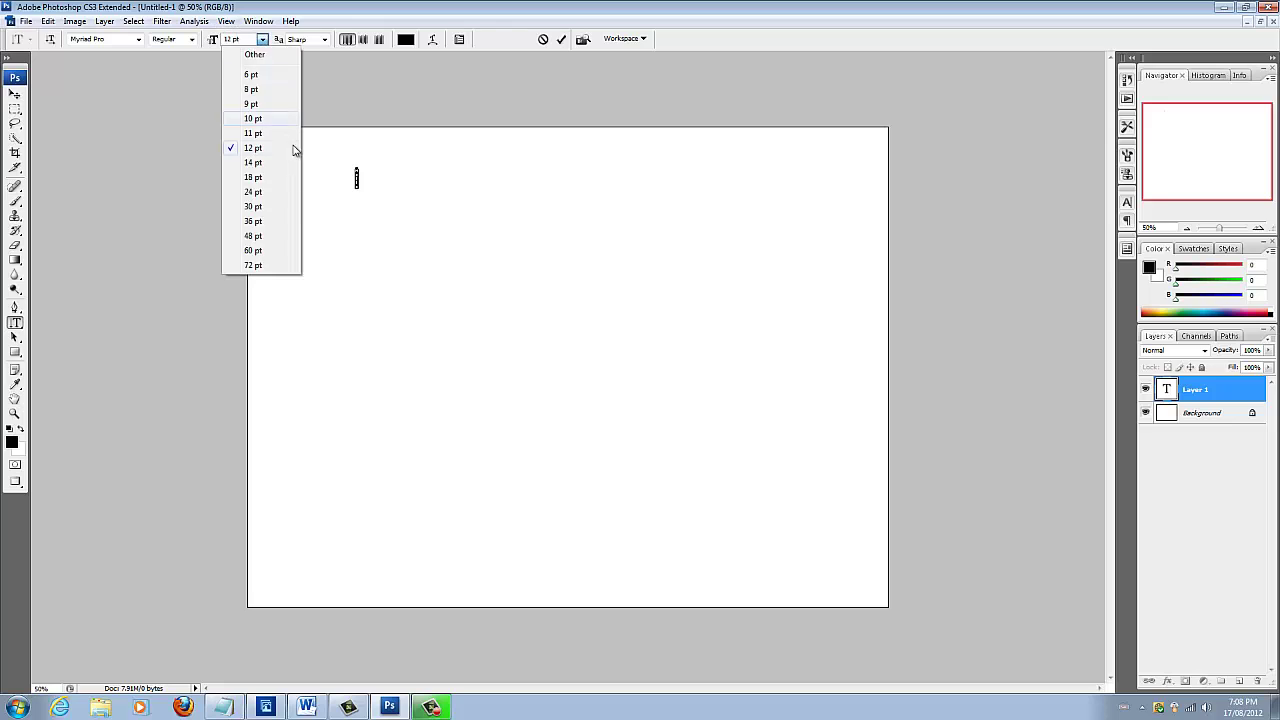
left_click(288, 256)
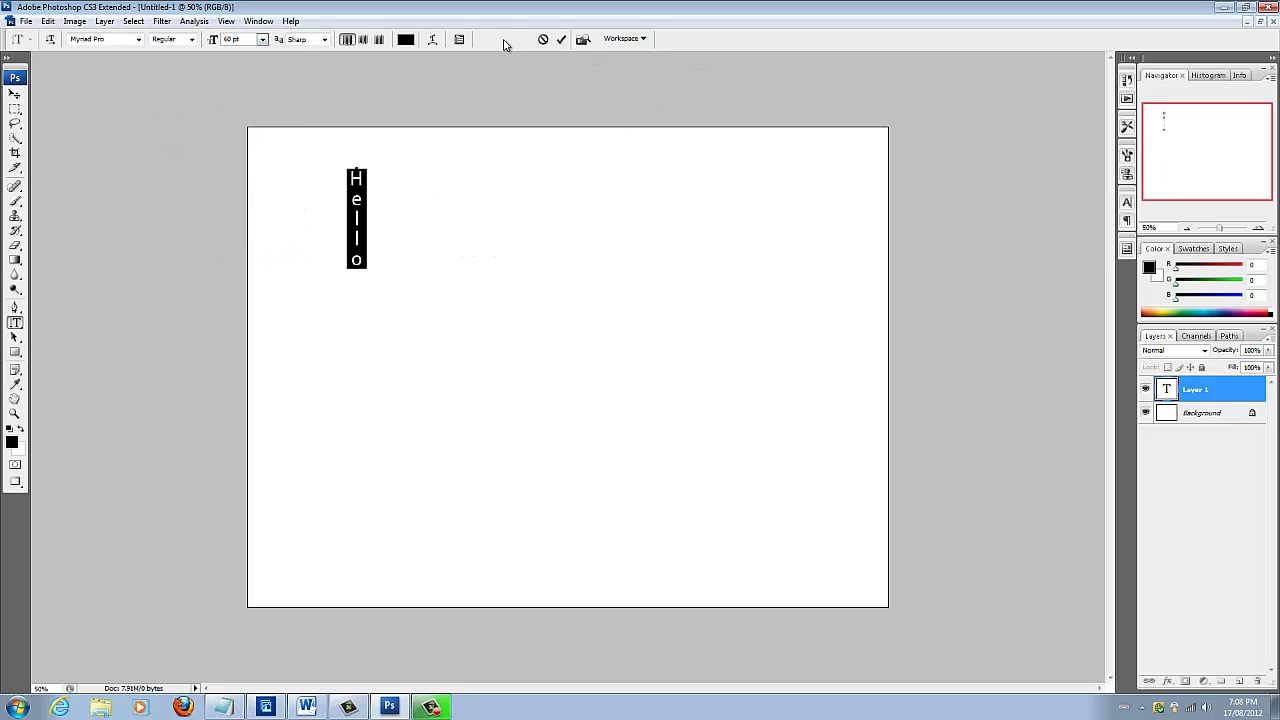
left_click(562, 39)
left_click(574, 268)
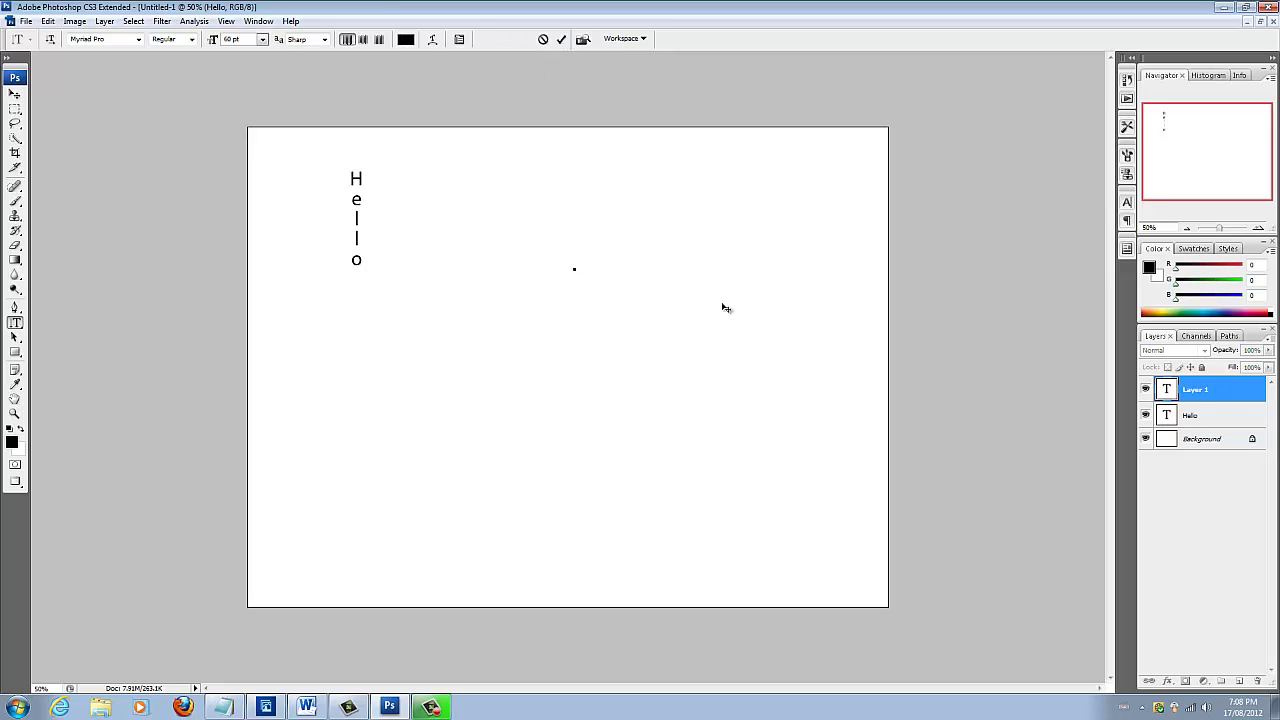
left_click(1213, 391)
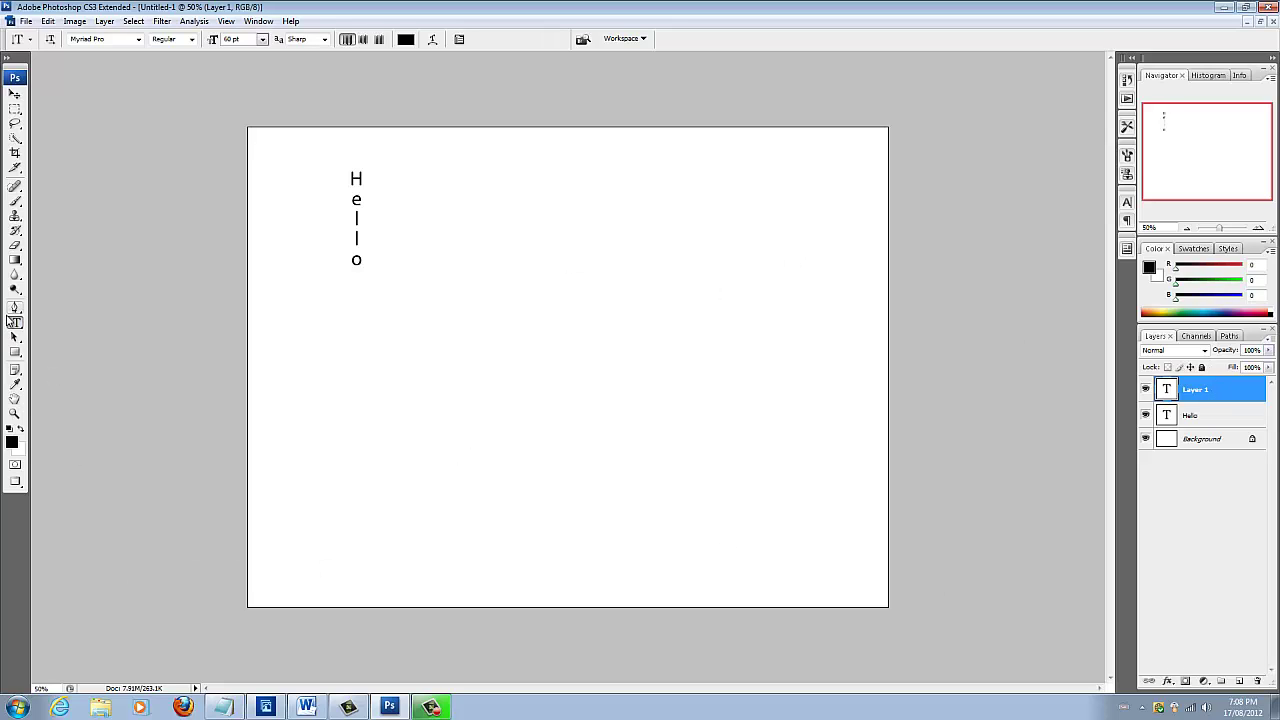
left_click(18, 342)
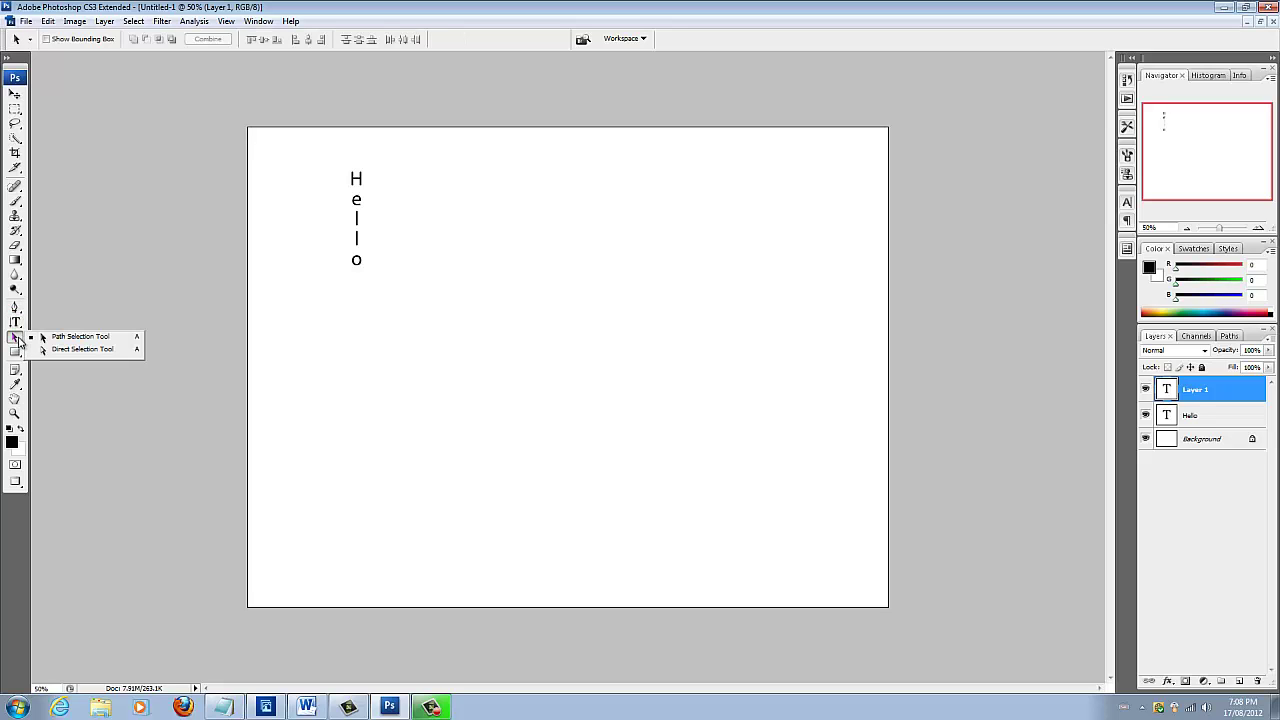
left_click(16, 353)
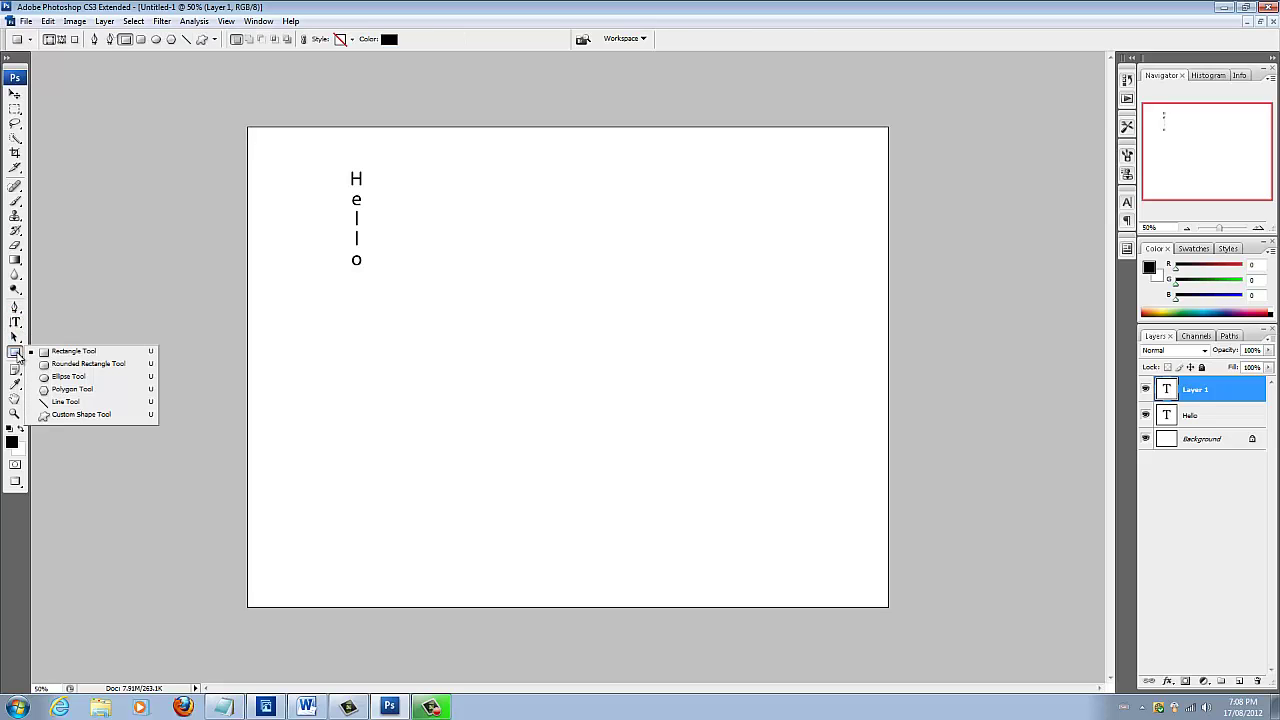
left_click(84, 311)
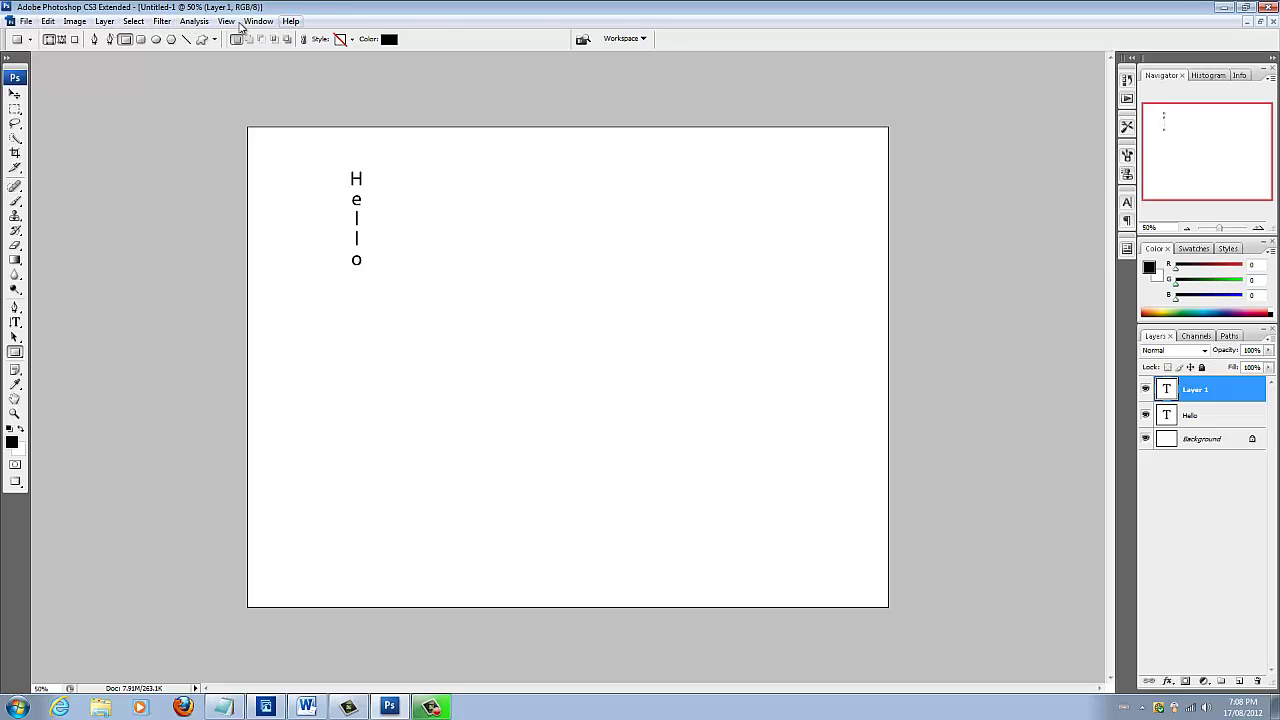
left_click(198, 22)
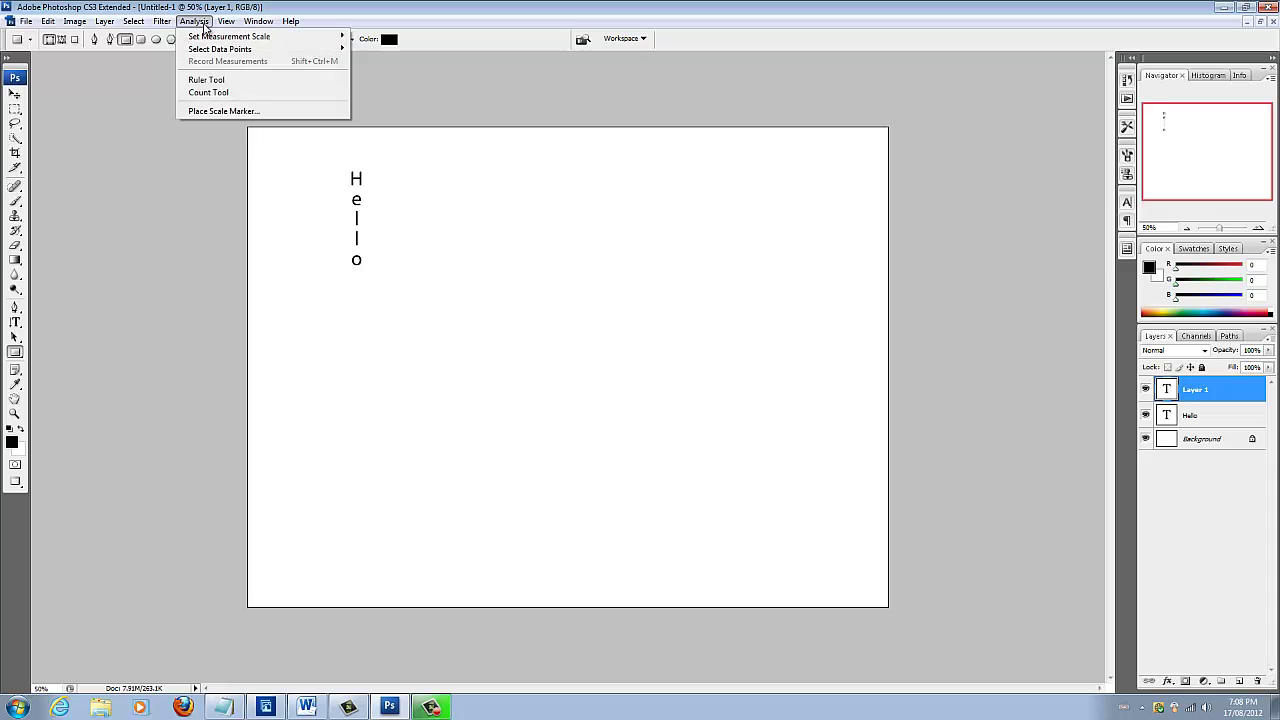
left_click(140, 90)
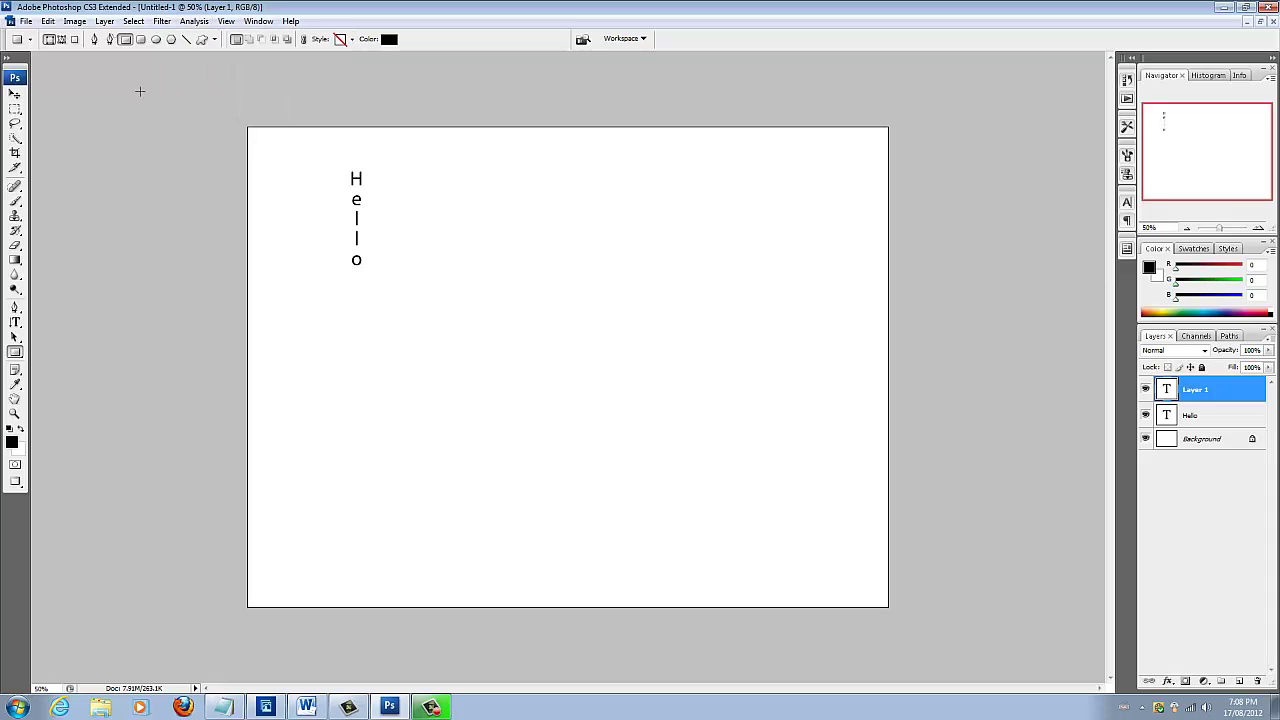
- Glance at the Elements Hello image, then use Edit > Step Backward to remove empty Layer 1
left_click(47, 22)
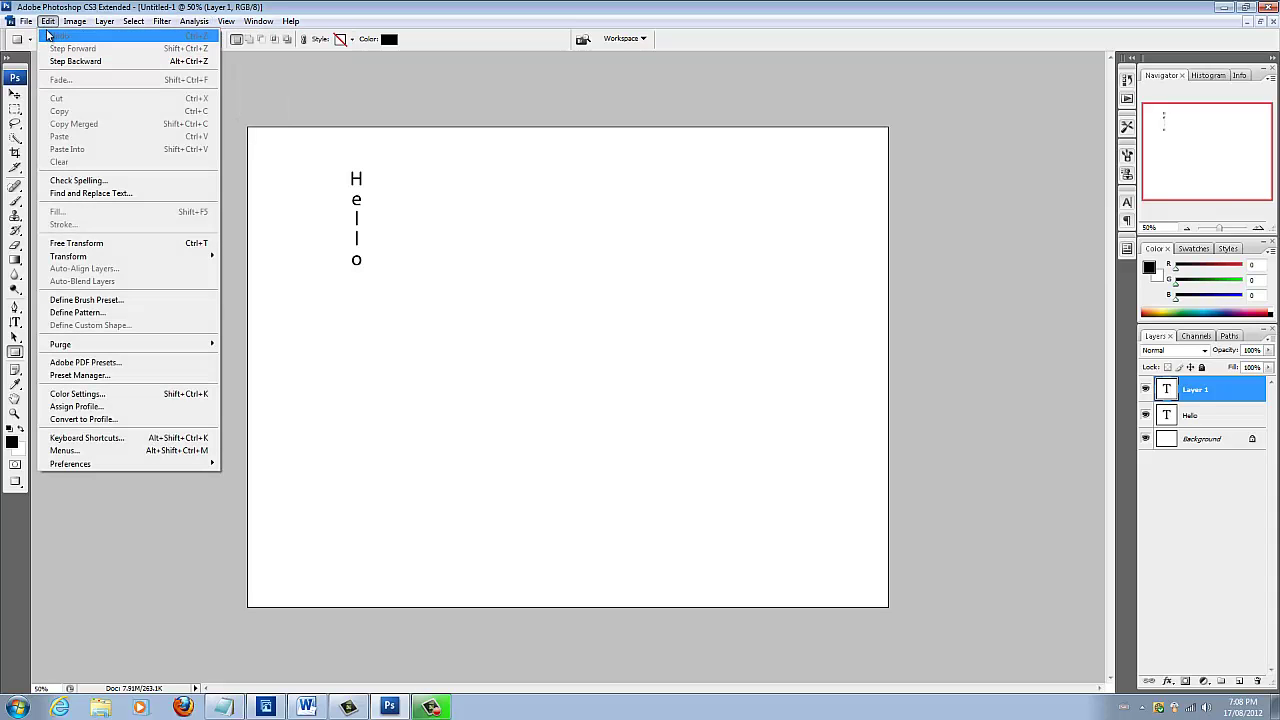
left_click(237, 90)
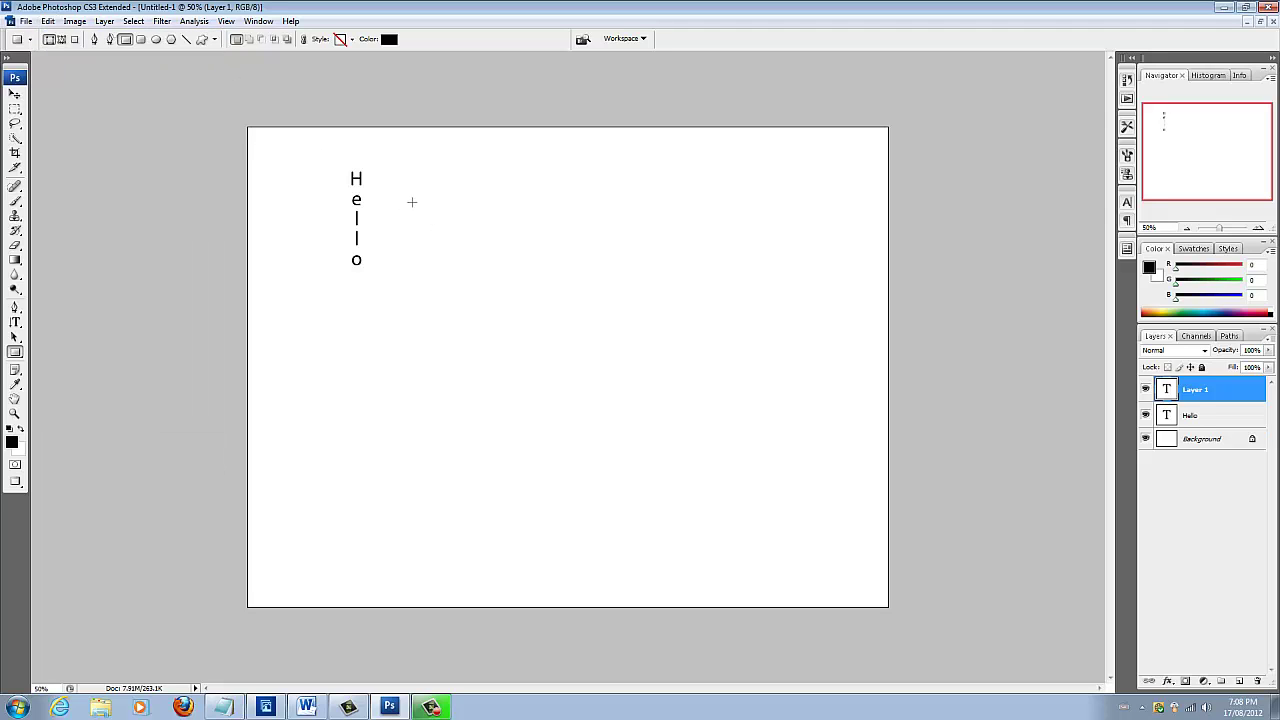
left_click(265, 707)
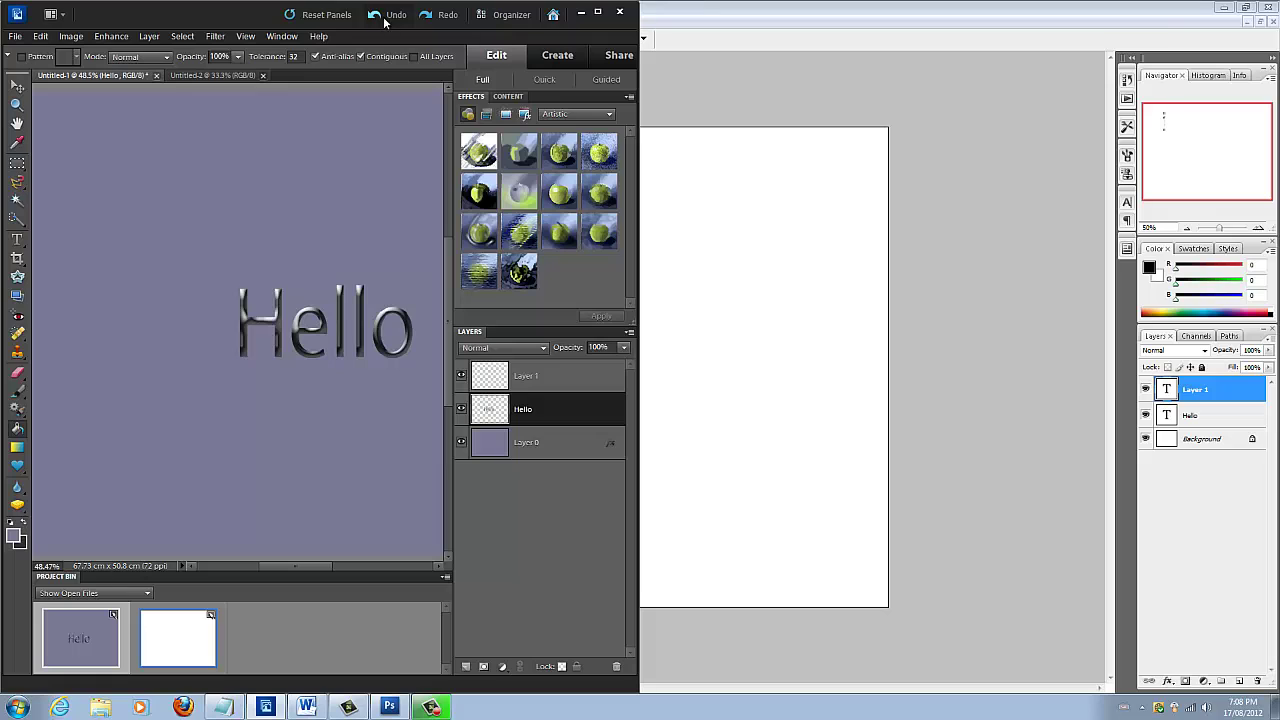
left_click(579, 12)
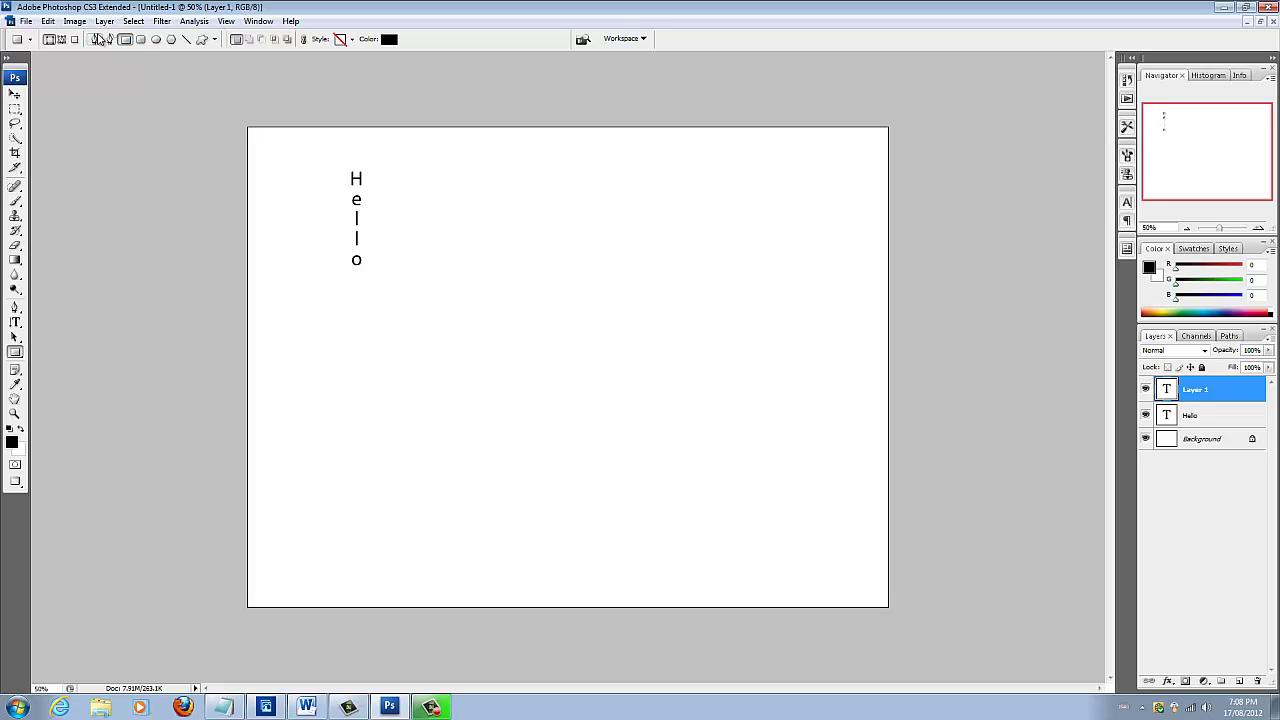
left_click(47, 21)
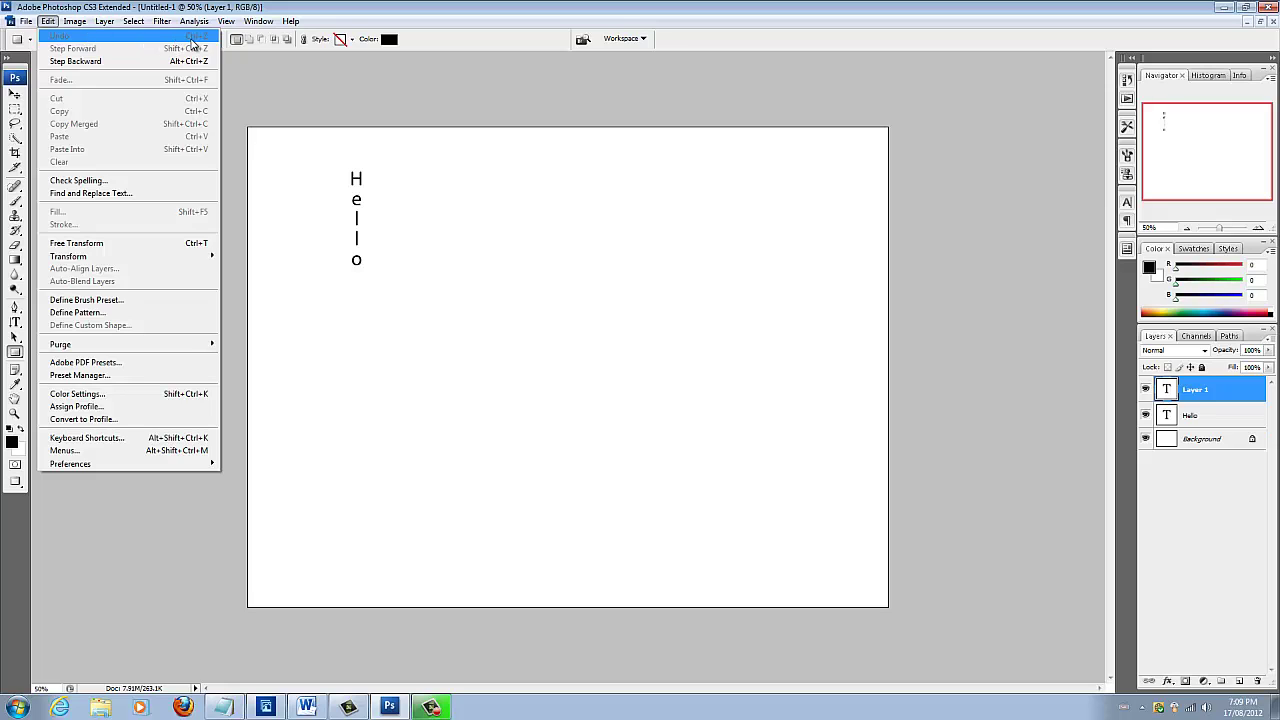
left_click(191, 64)
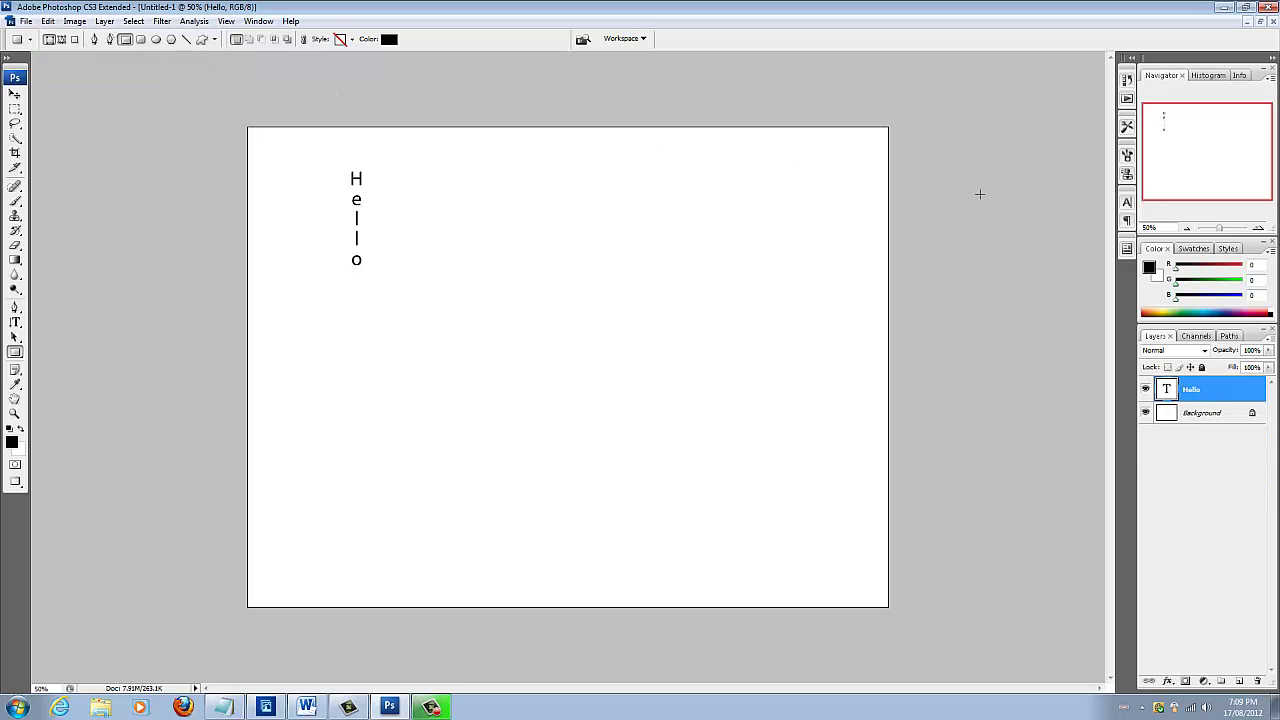
- Browse the Edit and Image menus, check the Elements window, and return to Photoshop CS3
left_click(47, 21)
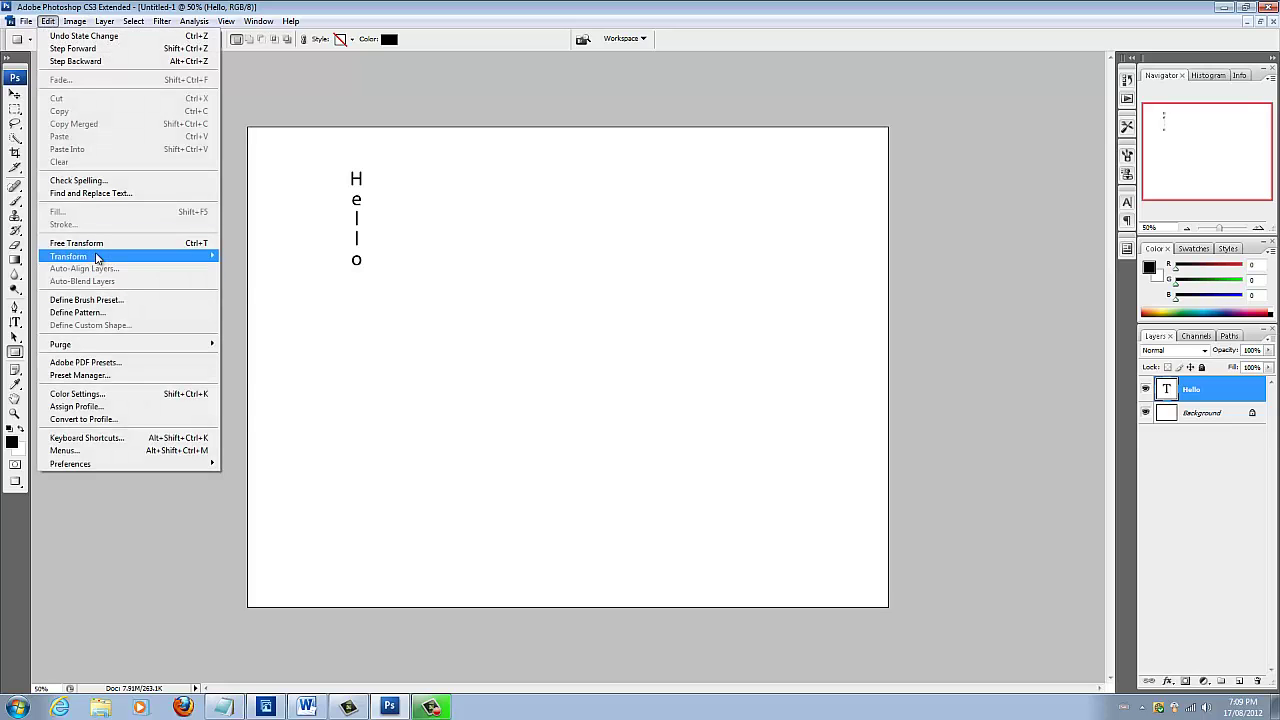
mouse_move(100, 257)
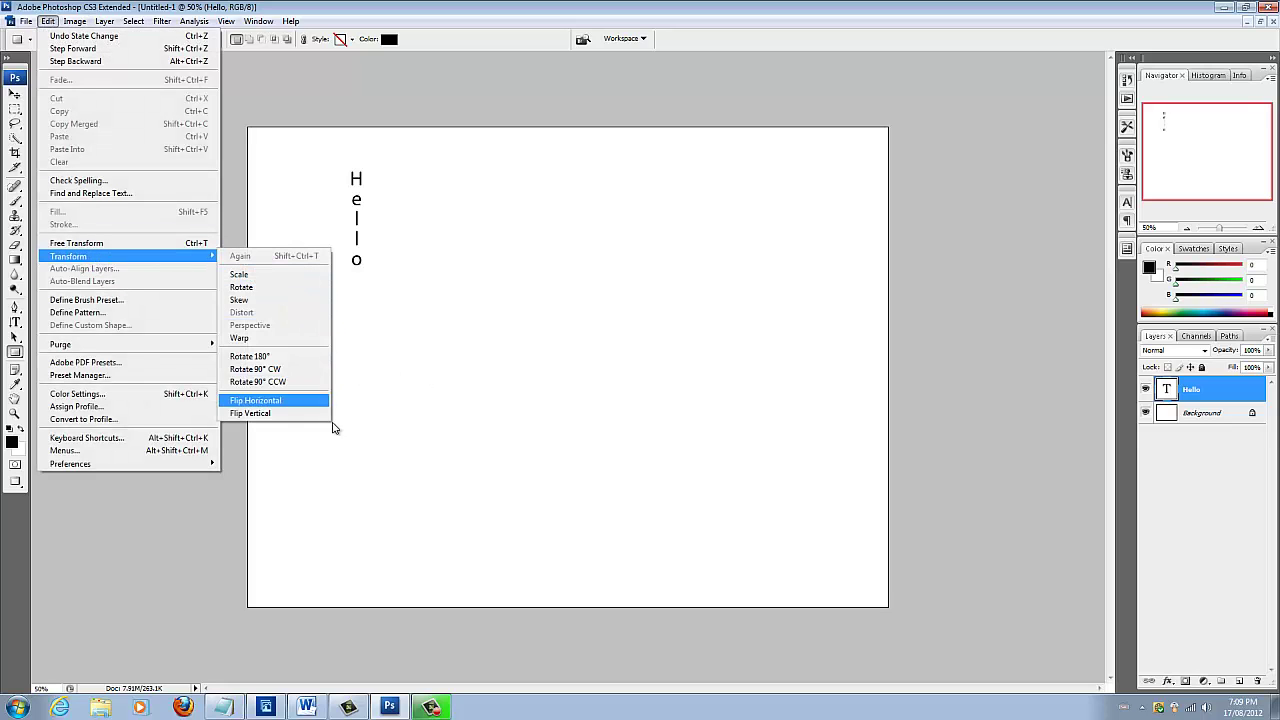
left_click(384, 306)
left_click(77, 21)
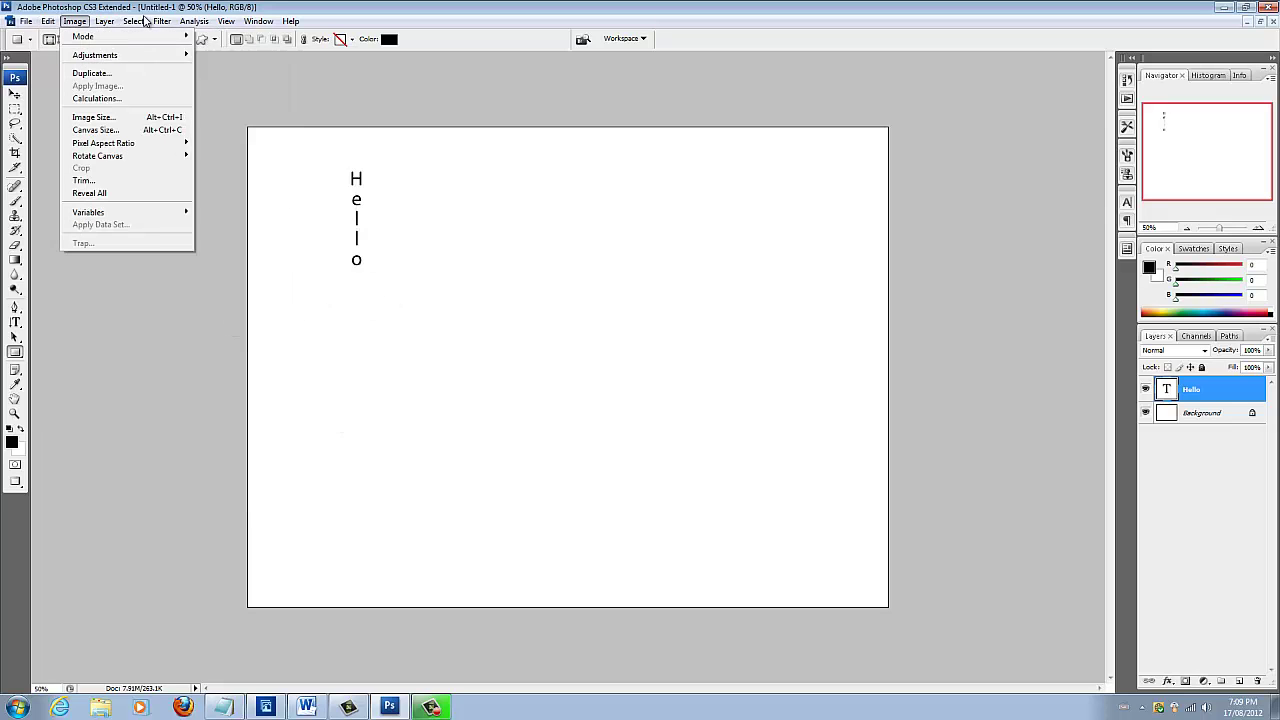
mouse_move(143, 21)
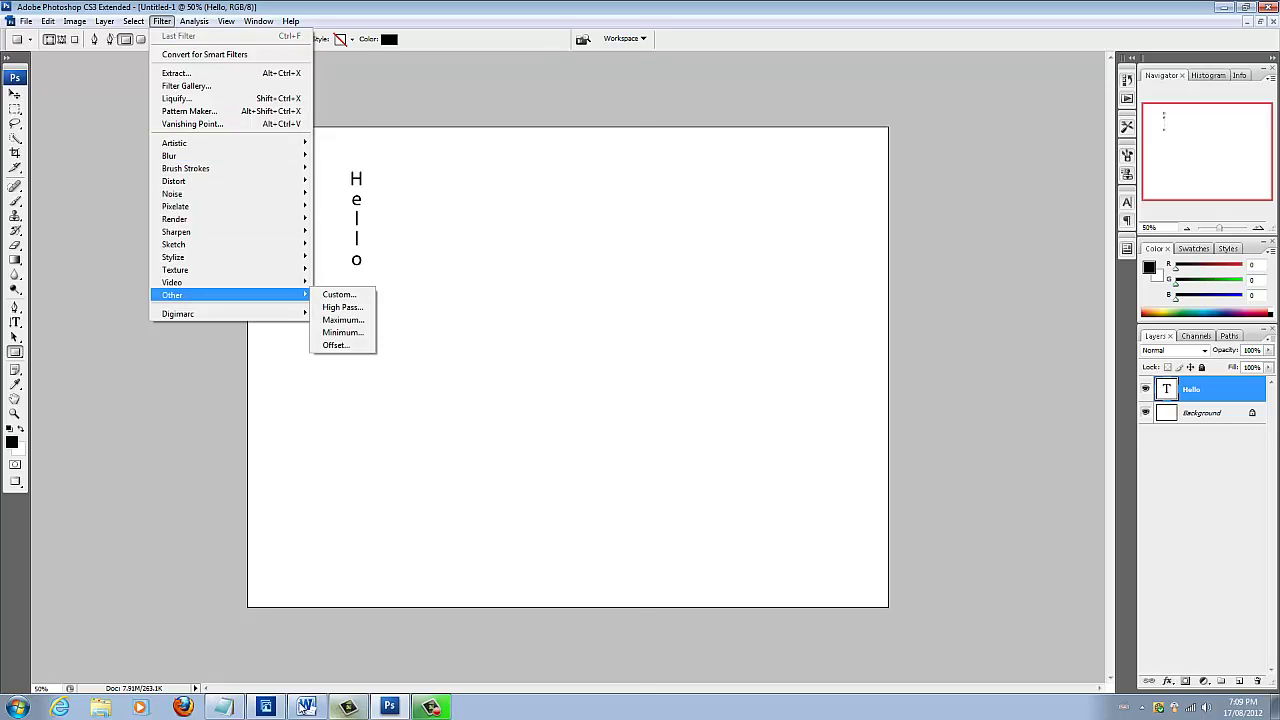
key("alt+Tab")
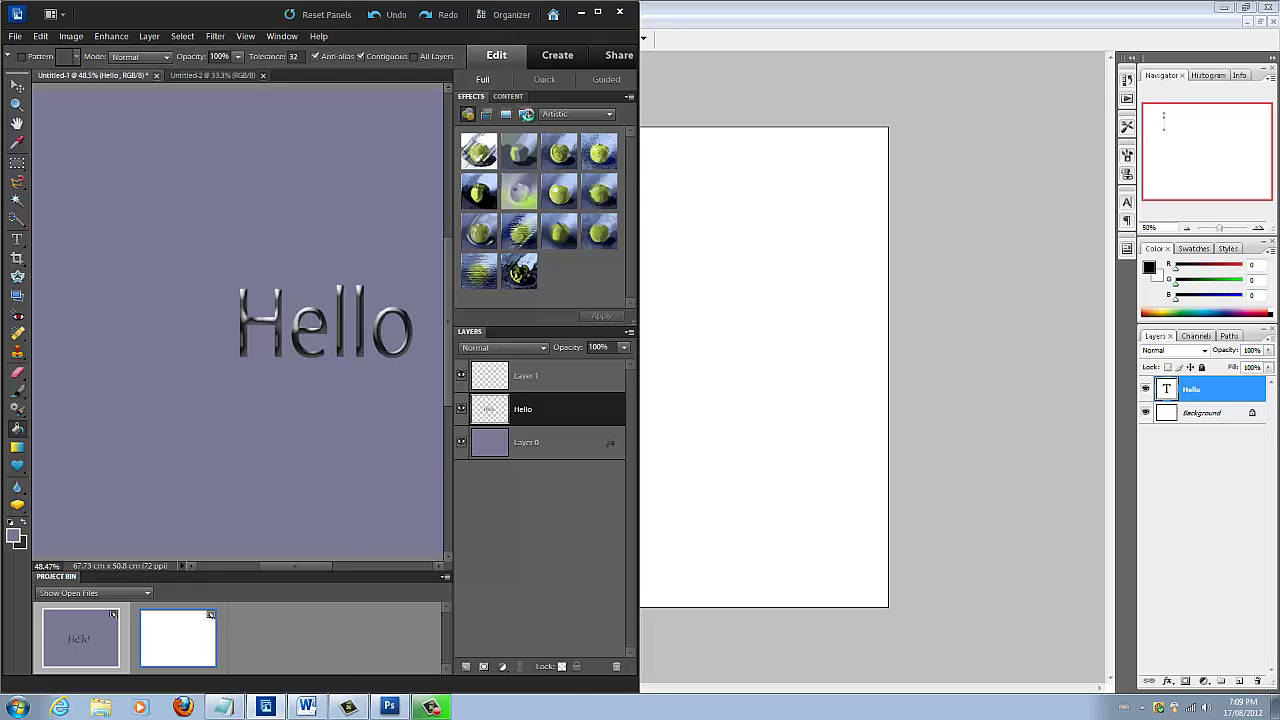
scroll(627, 154, "down", 5)
scroll(629, 214, "down", 3)
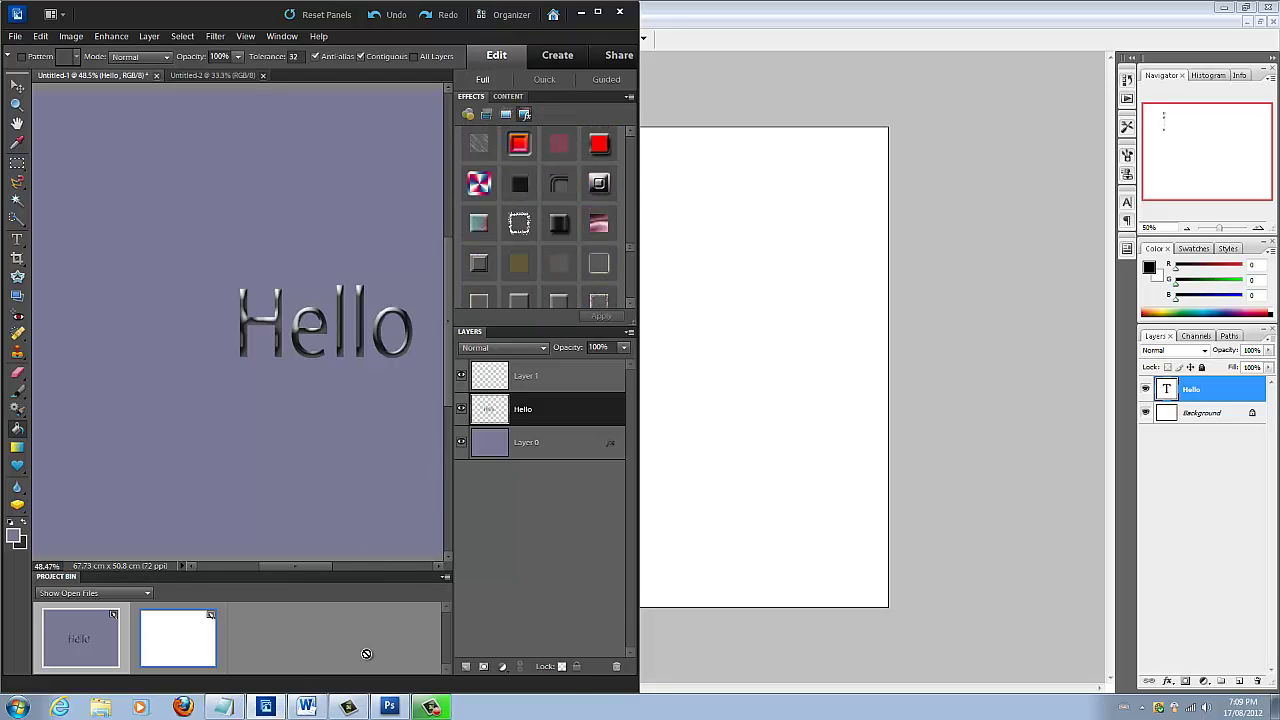
left_click(390, 707)
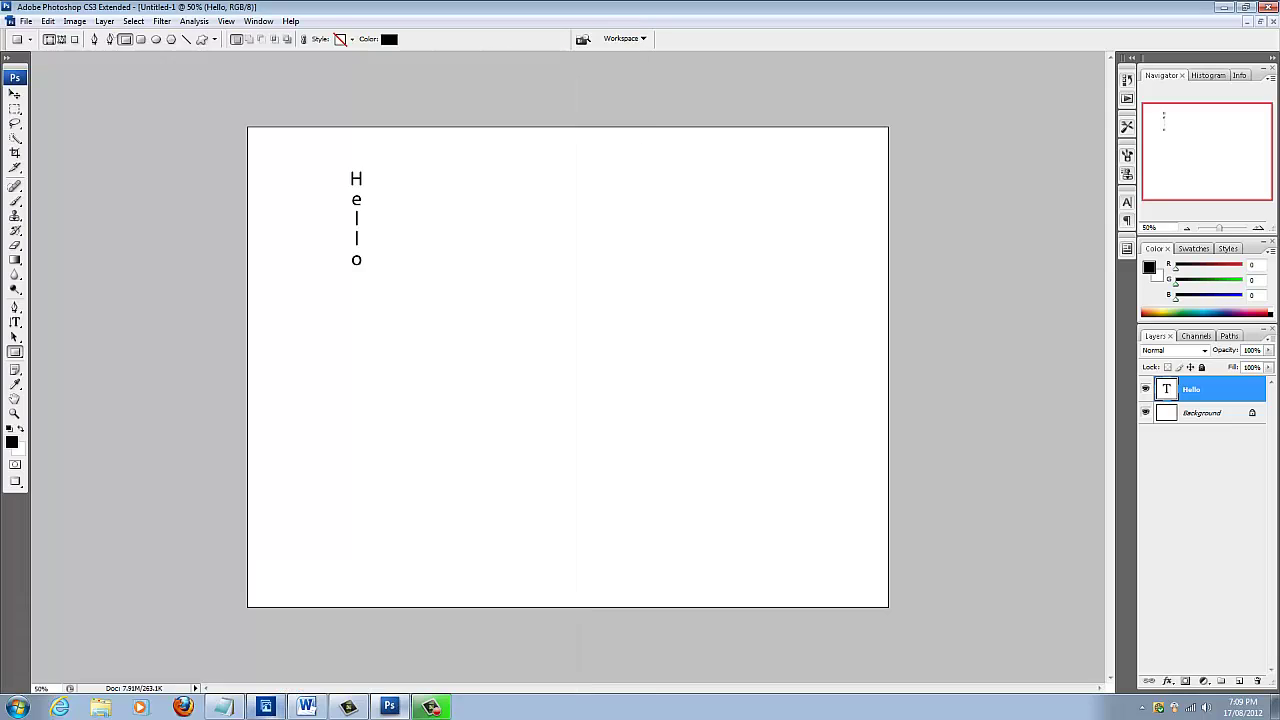
- Choose Filter > Render > Lens Flare for the Hello text layer
left_click(161, 21)
mouse_move(240, 143)
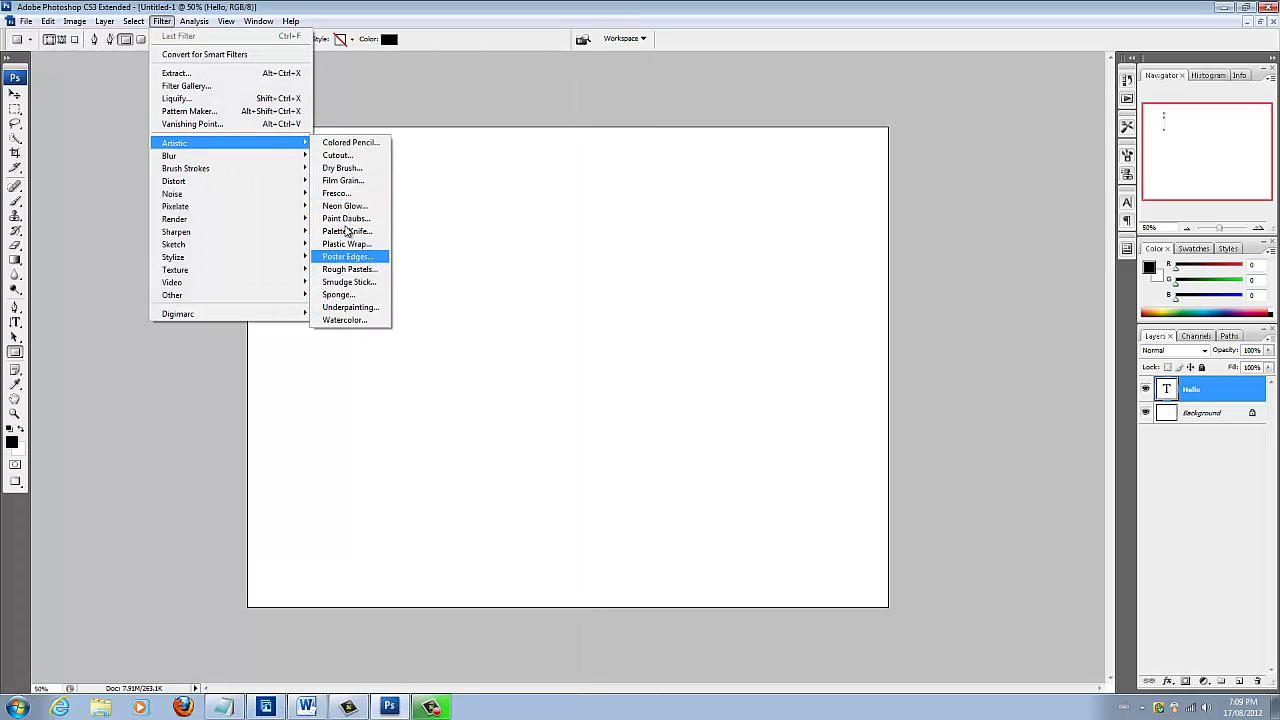
mouse_move(292, 157)
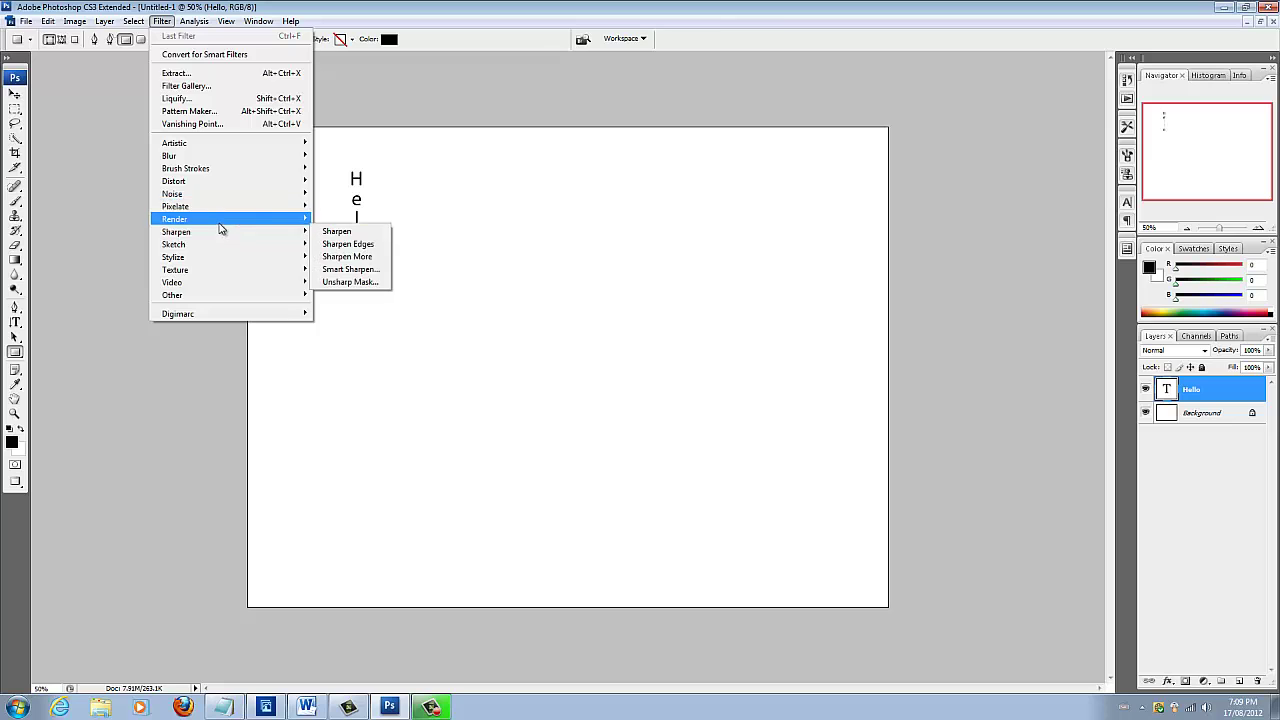
mouse_move(268, 229)
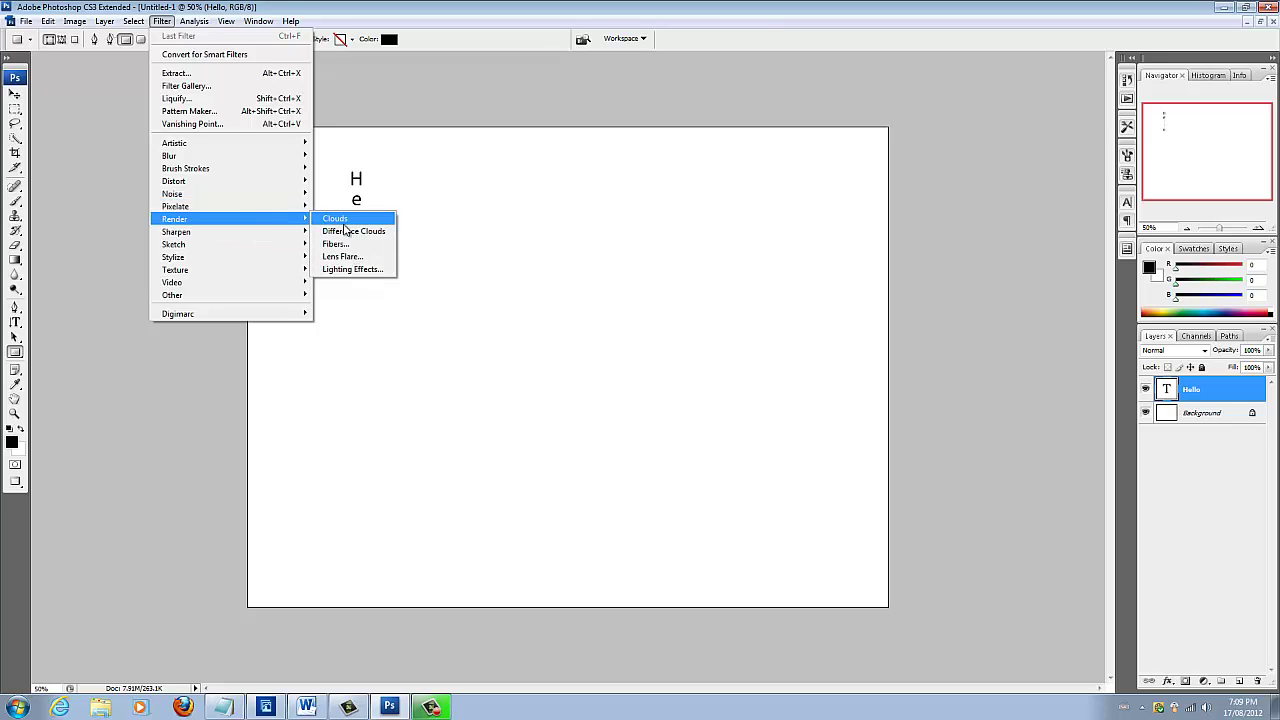
left_click(352, 257)
- Accept the rasterize prompt, then cancel the Lens Flare dialog without applying a flare
left_click(608, 270)
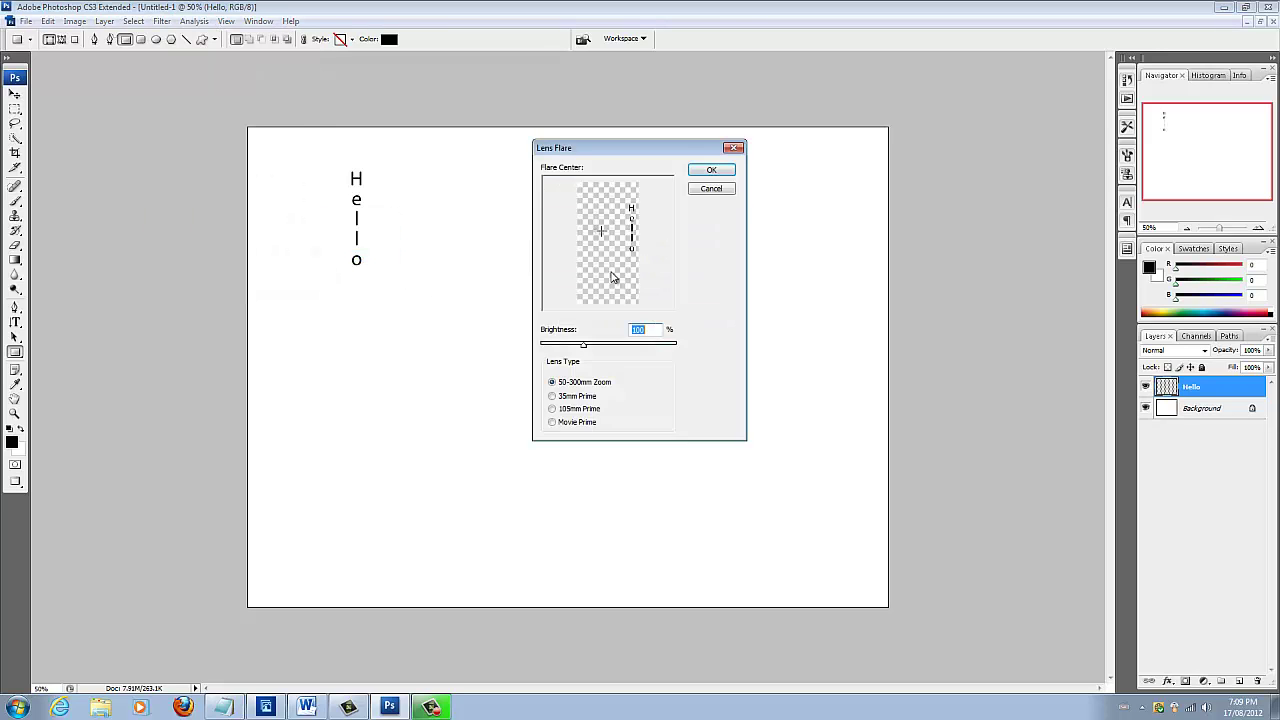
left_click(690, 192)
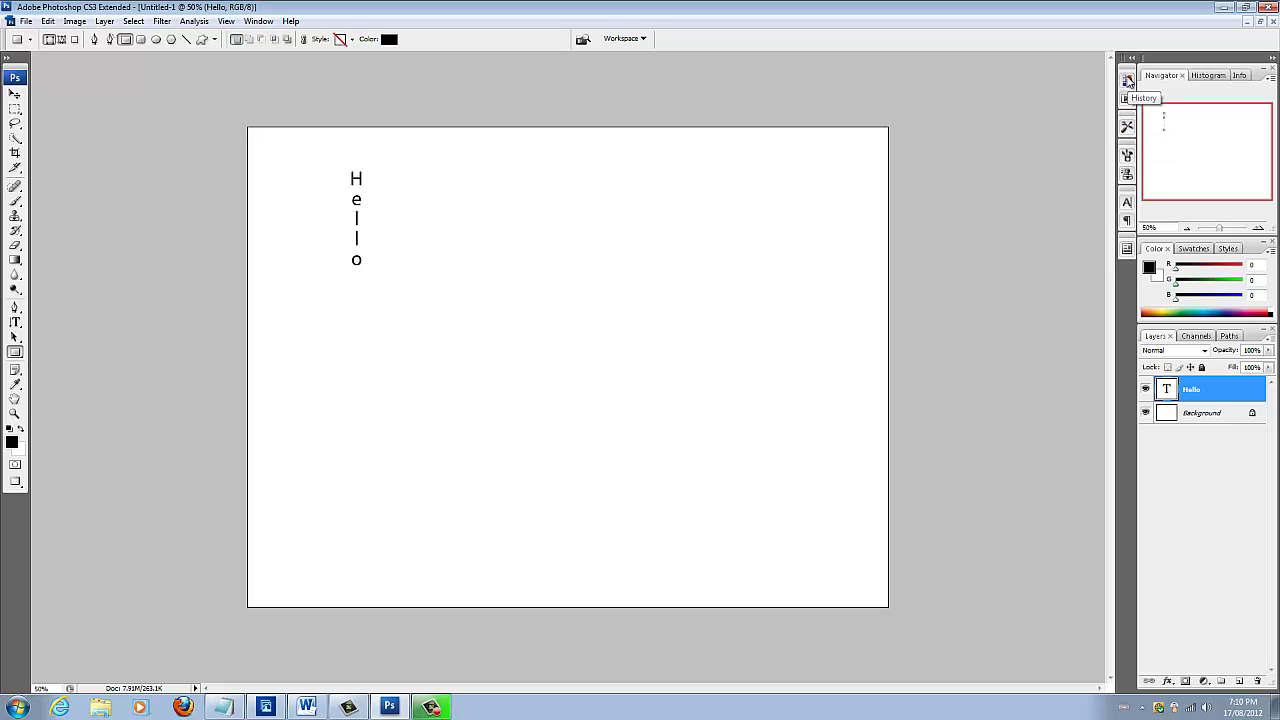
- Pick the Brush tool with the 112 px grass preset and rasterize the Hello layer
left_click(1129, 157)
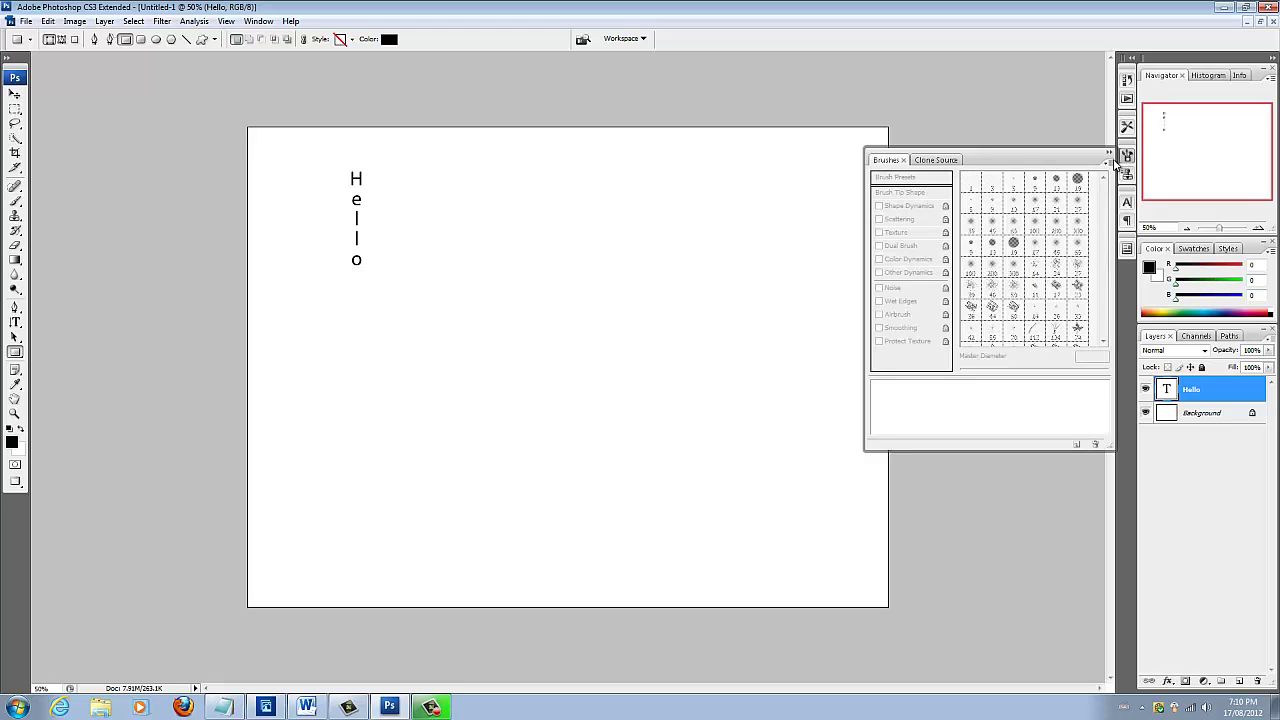
left_click(1127, 157)
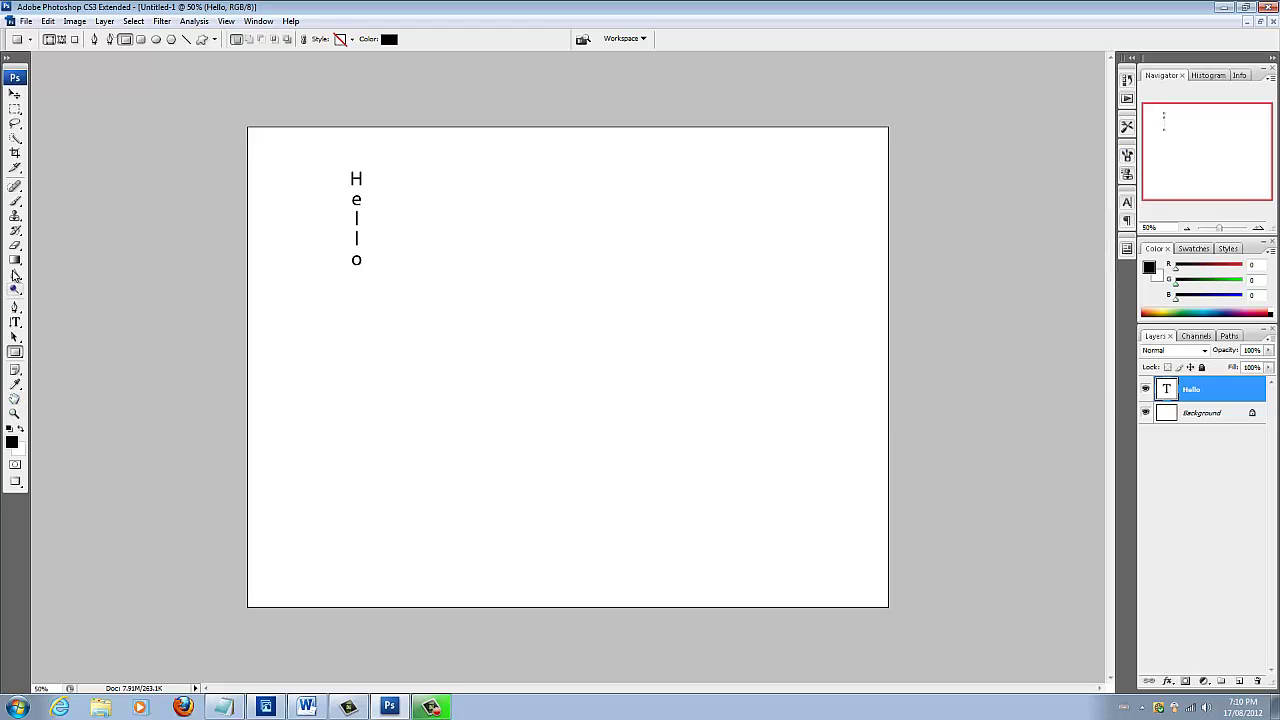
left_click(15, 201)
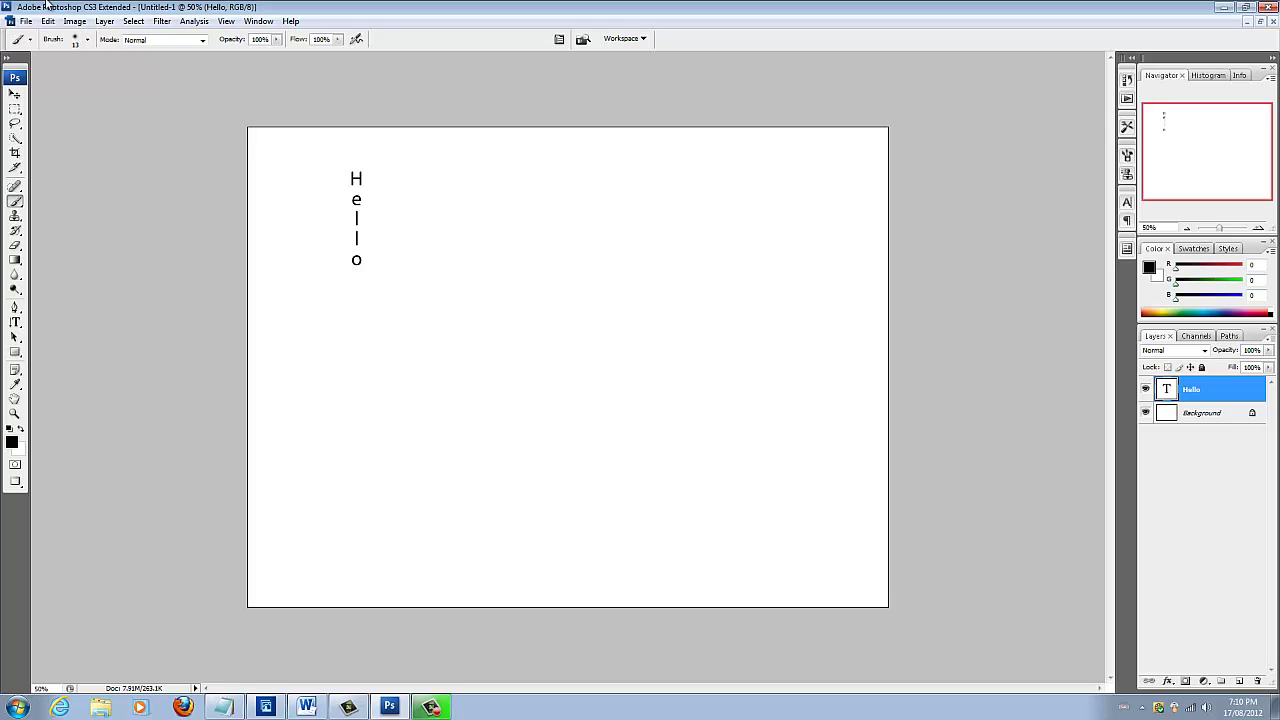
left_click(88, 39)
left_click_drag(149, 167, 154, 206)
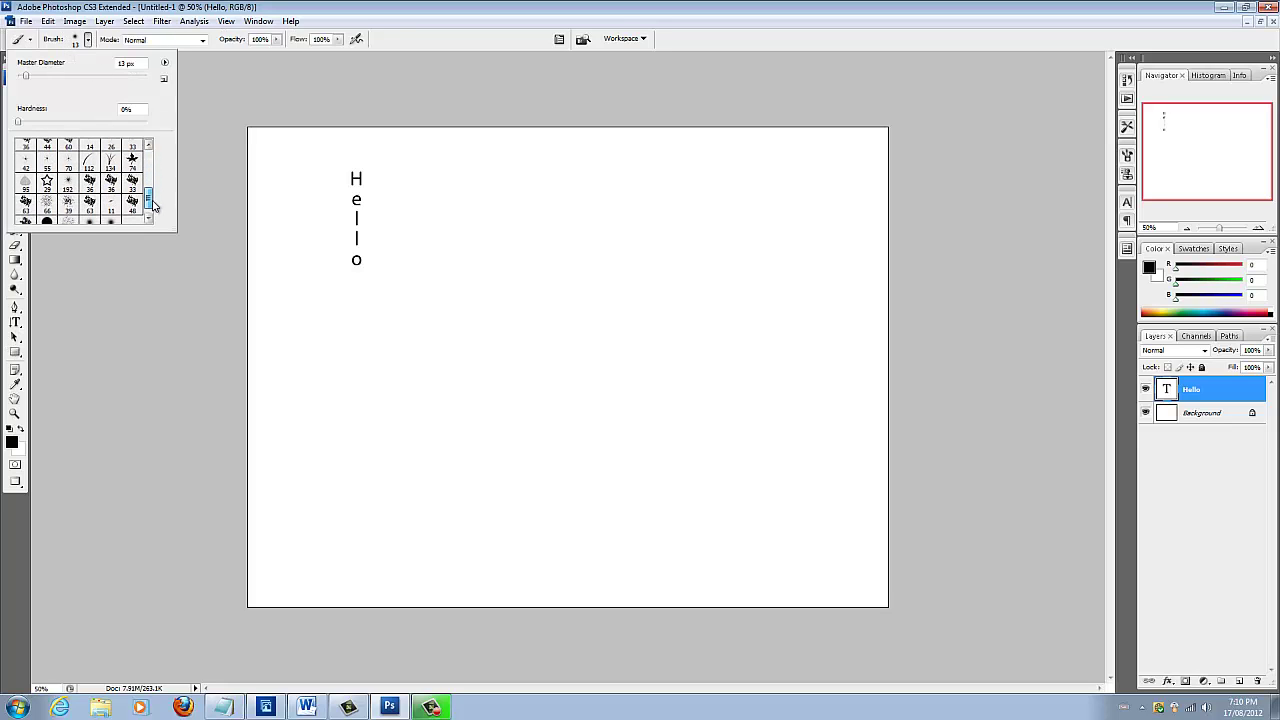
left_click(90, 162)
left_click(240, 104)
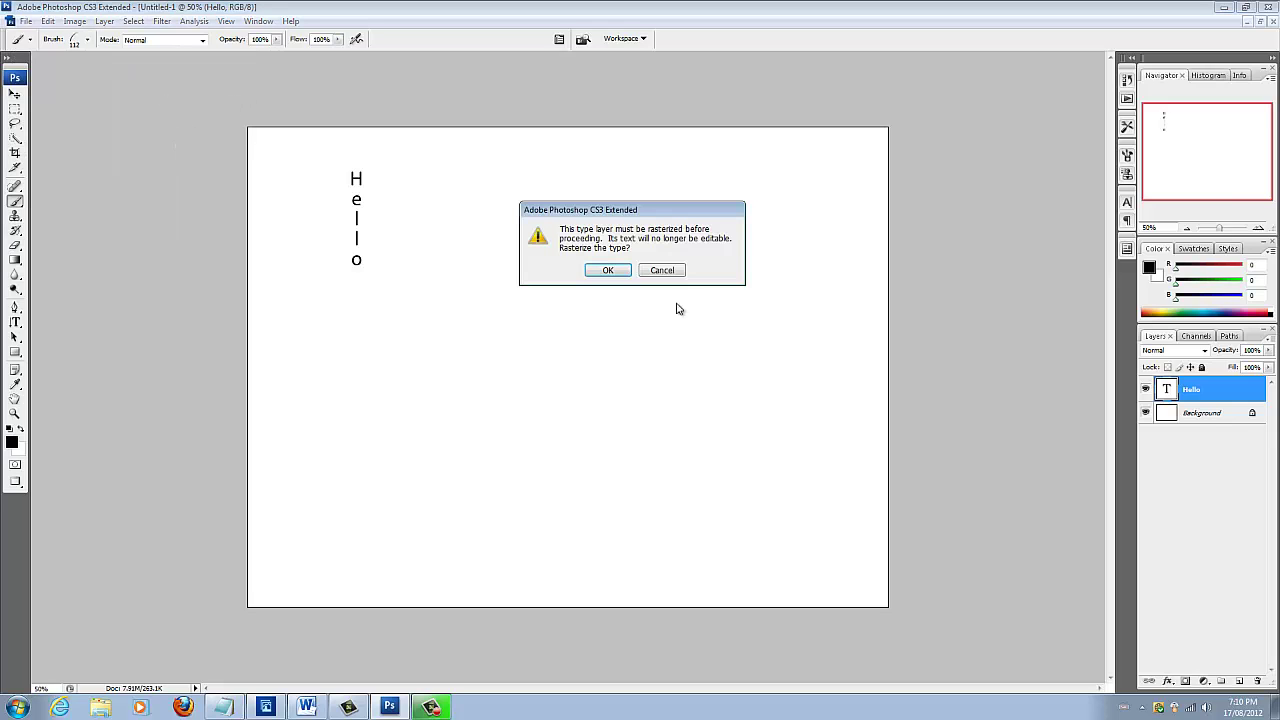
left_click(612, 270)
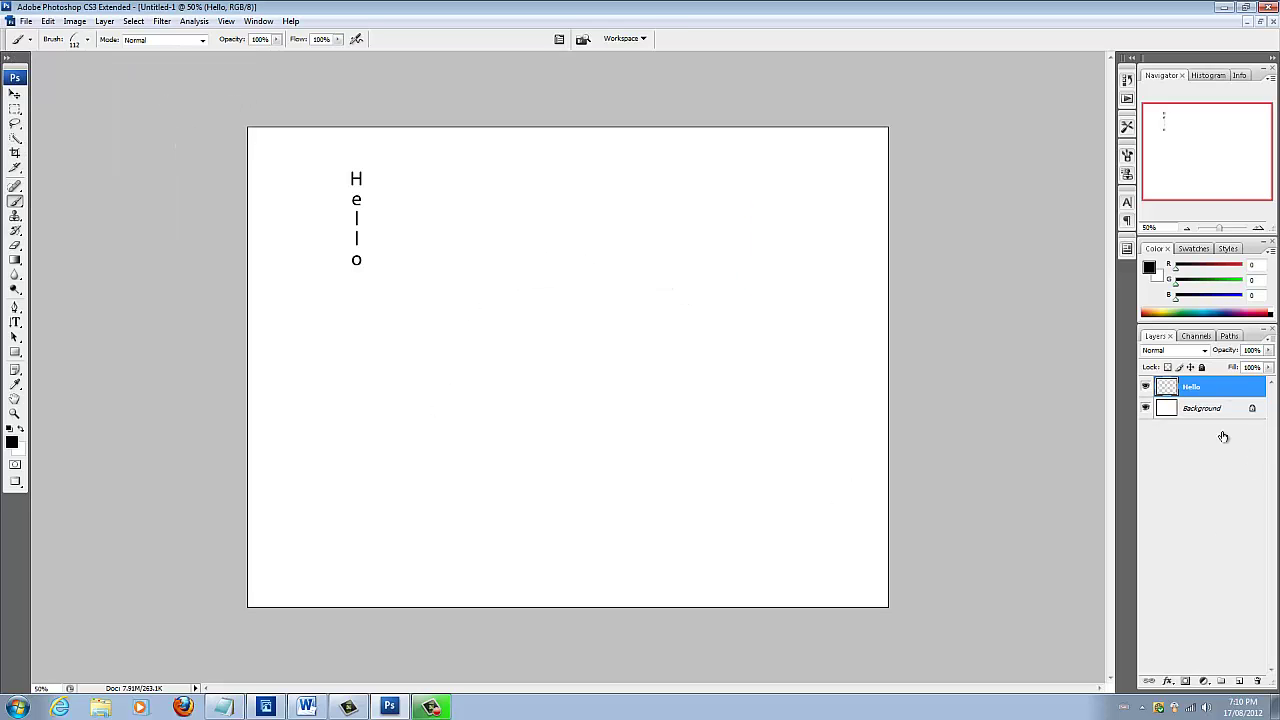
- Add a new Layer 1 above Hello and set the foreground colour to green
left_click(1240, 682)
left_click(12, 441)
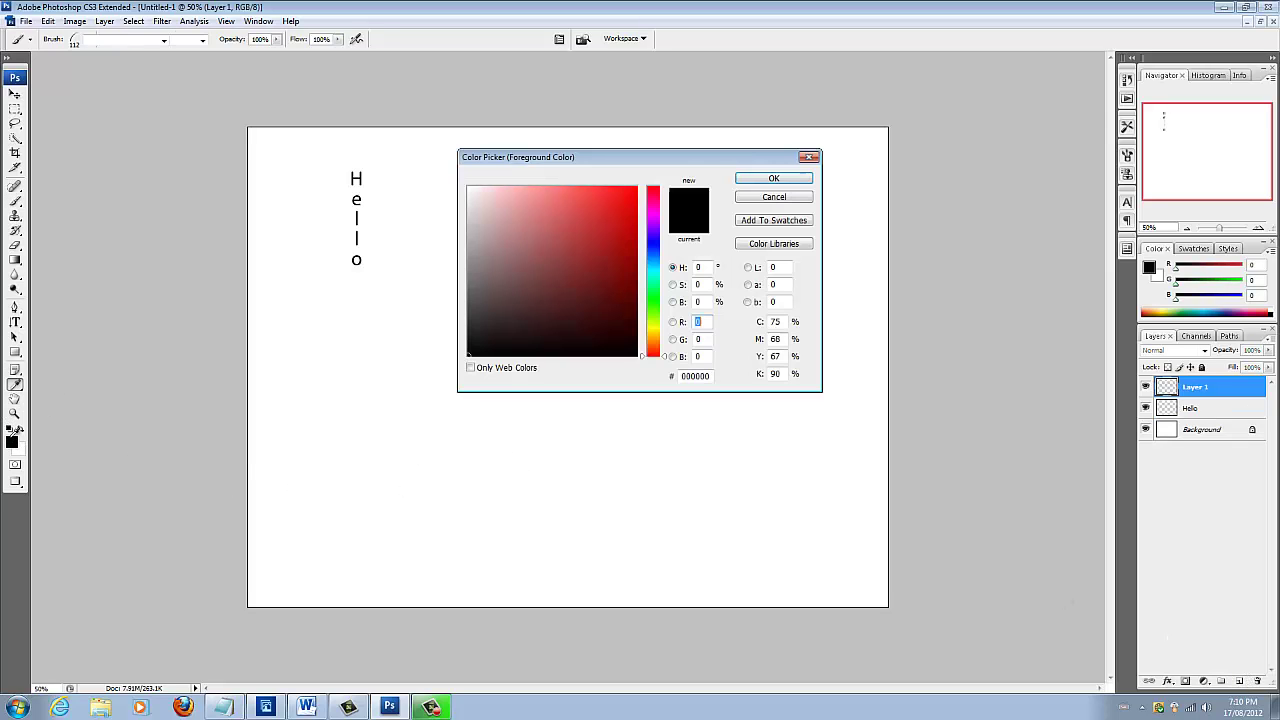
left_click_drag(648, 290, 645, 320)
left_click_drag(586, 297, 573, 249)
left_click(655, 301)
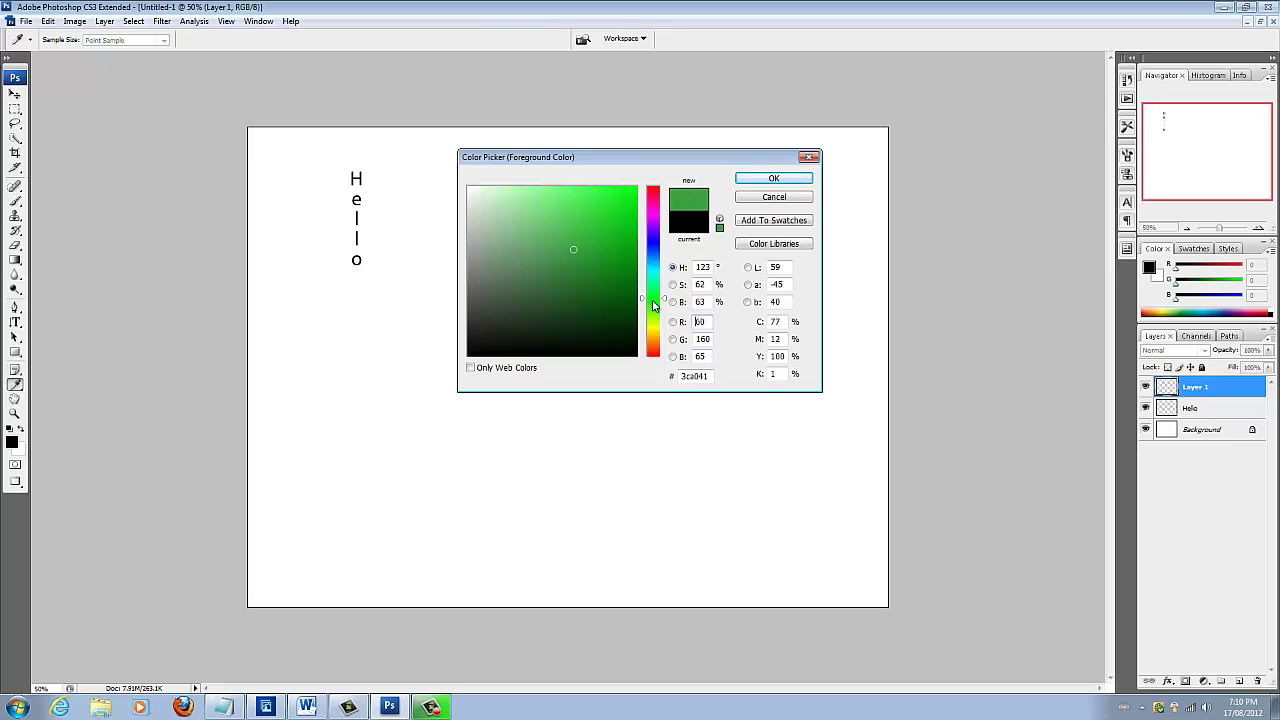
left_click(774, 178)
- Paint a trial strip of green grass along the bottom, then undo all of it
mouse_move(272, 505)
left_mouse_down()
mouse_move(854, 496)
mouse_move(881, 484)
mouse_move(761, 475)
mouse_move(378, 492)
mouse_move(381, 458)
mouse_move(321, 492)
mouse_move(279, 485)
mouse_move(505, 458)
left_mouse_up()
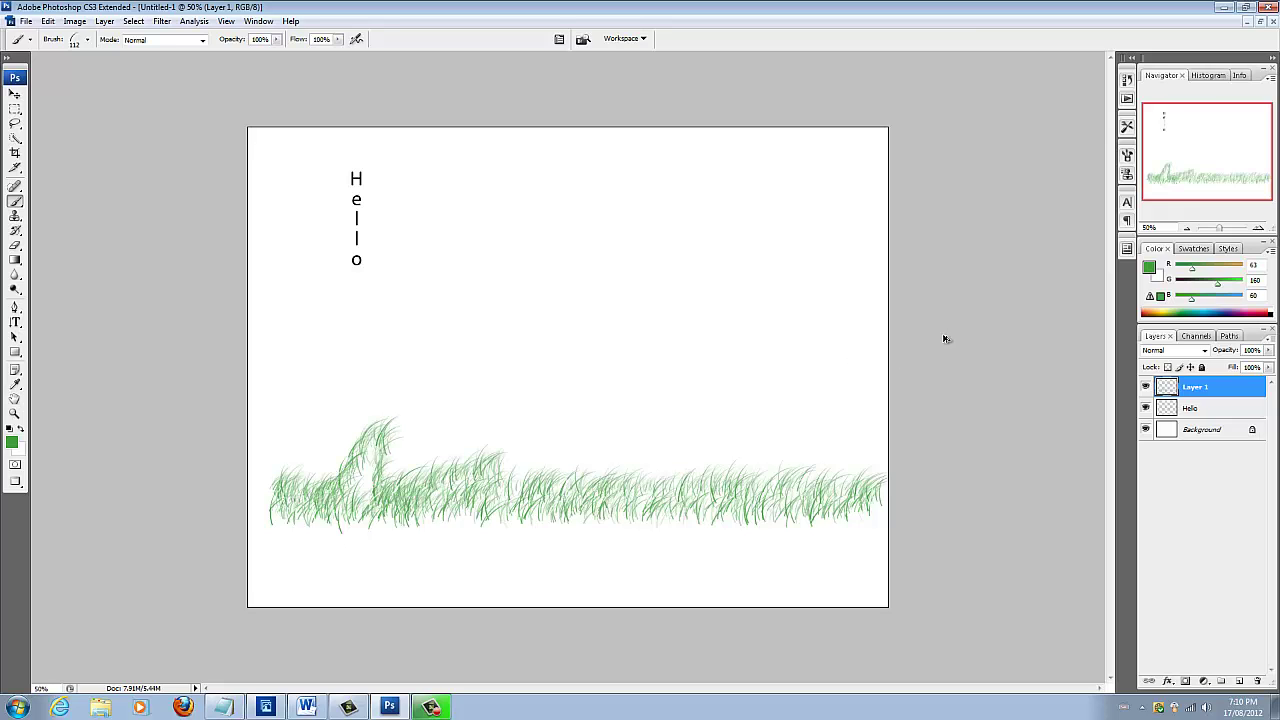
key("ctrl+z")
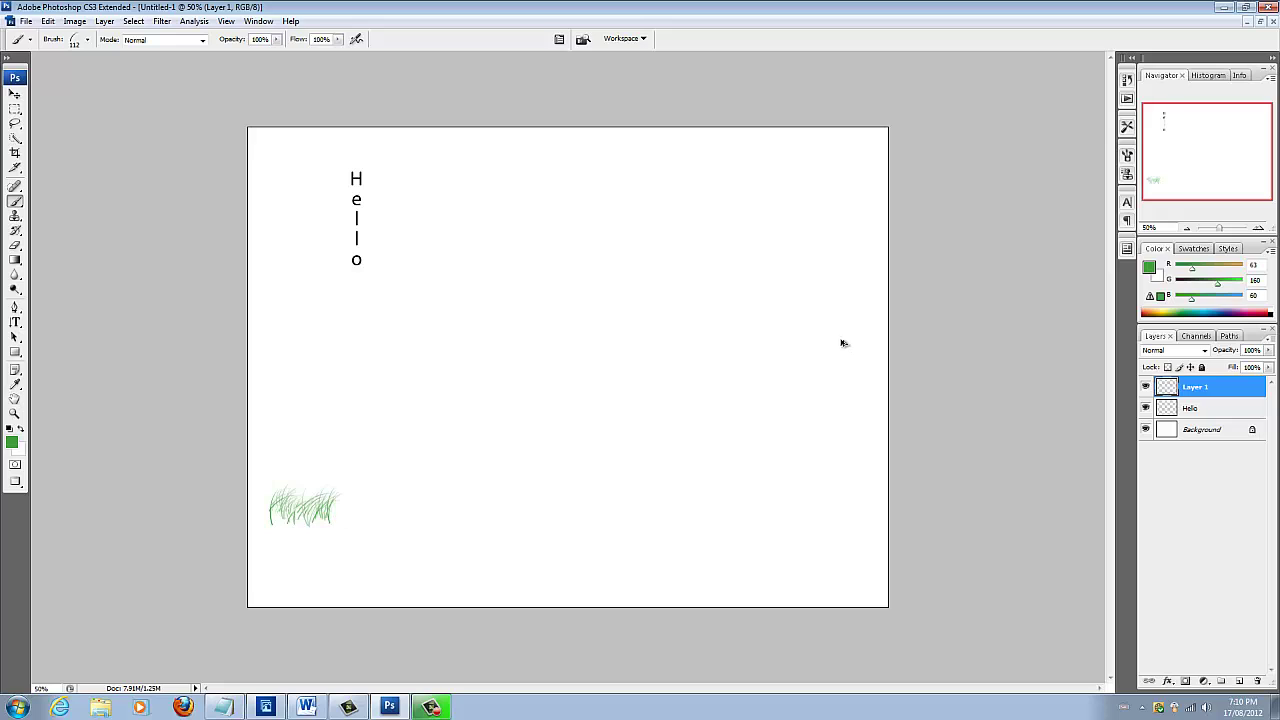
key("ctrl+alt+z")
key("ctrl+alt+z")
key("ctrl+alt+z")
key("ctrl+alt+z")
key("ctrl+alt+z")
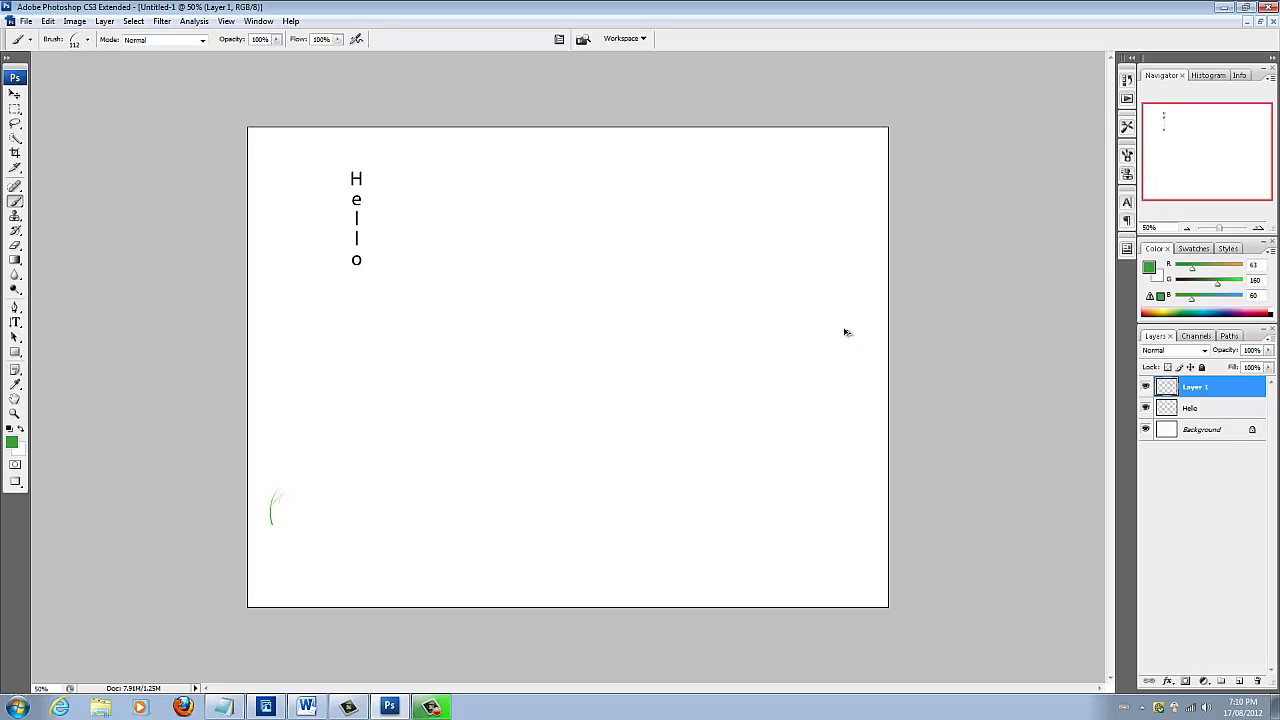
key("ctrl+alt+z")
- Type green horizontal 'Hello' text on the left of the canvas and commit it
left_click(1127, 207)
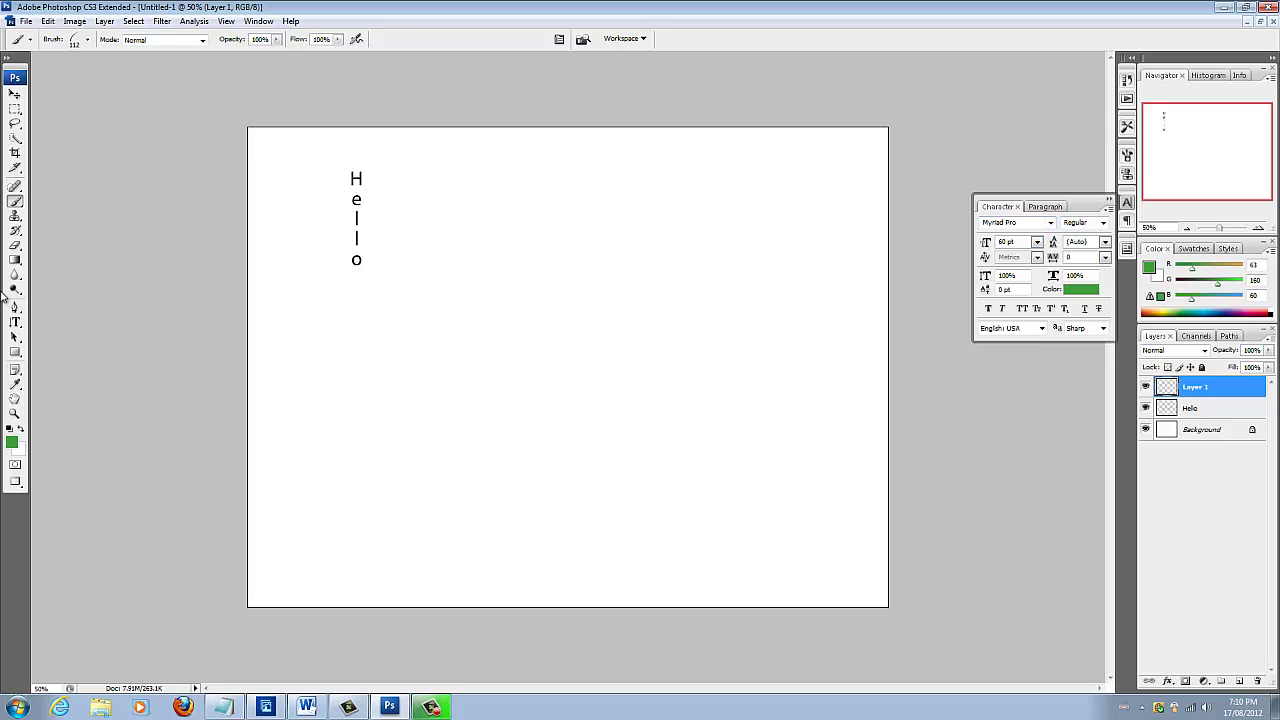
left_click_drag(15, 322, 93, 325)
left_click(285, 349)
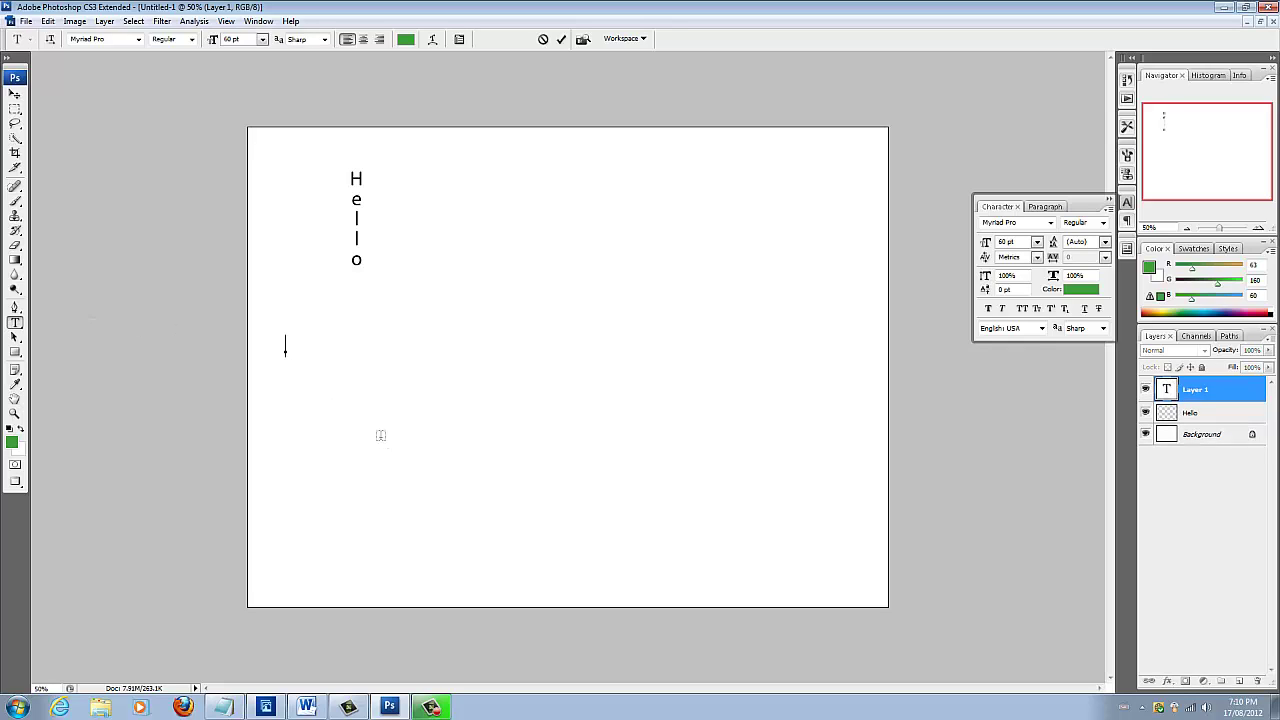
type("Hello")
left_click(561, 39)
- Enlarge Hello to about 708% and move it toward the canvas centre
key("v")
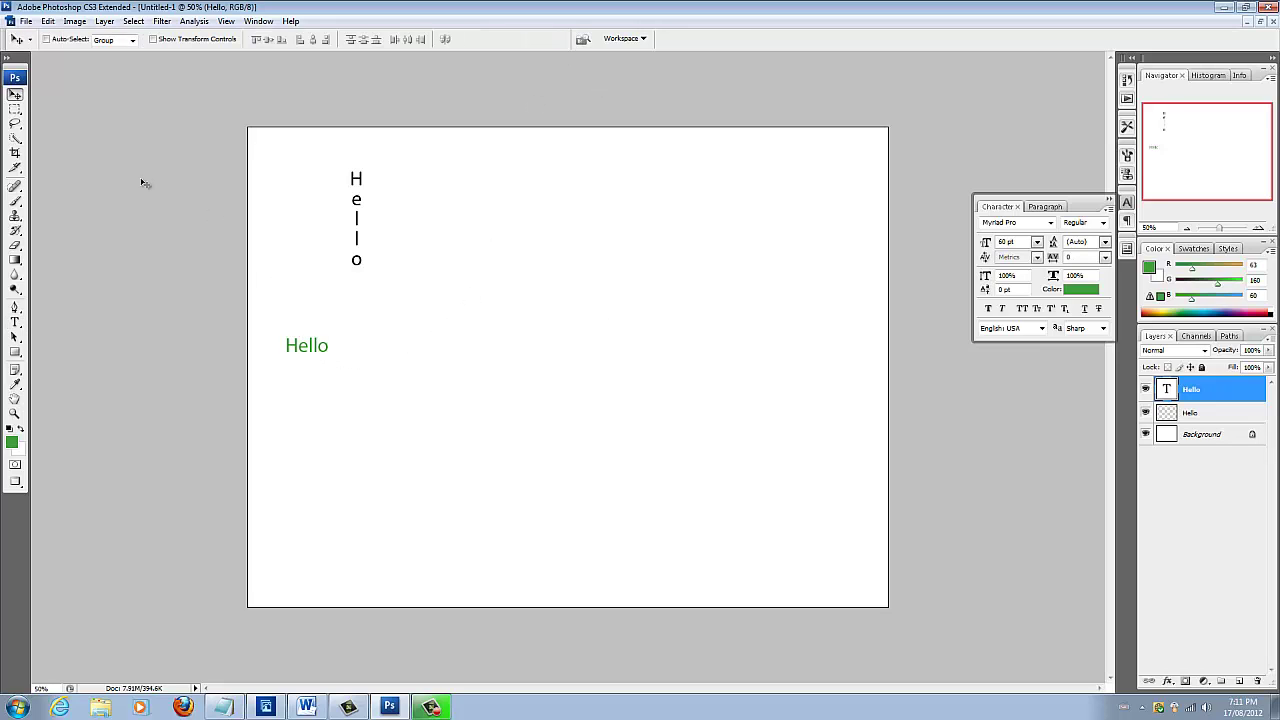
left_click(153, 39)
left_click_drag(329, 352, 586, 486)
left_click_drag(517, 365, 617, 351)
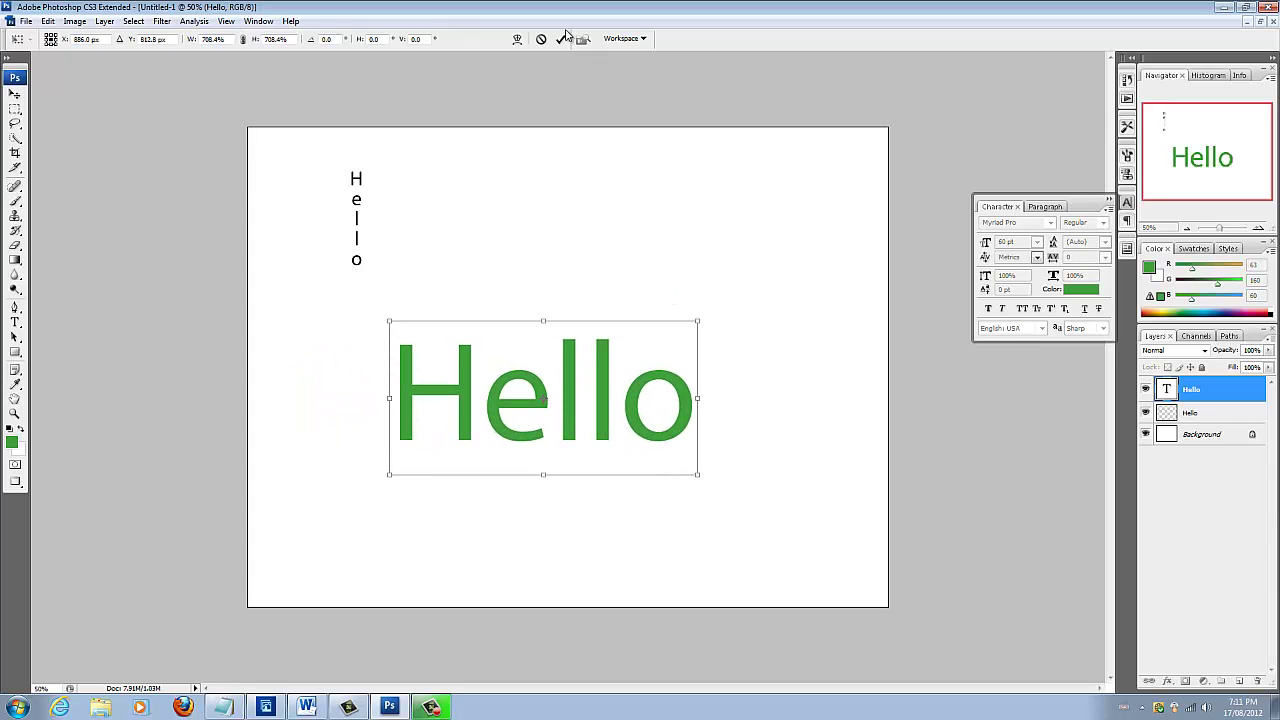
- Commit the enlarged Hello and tighten its tracking to -75, comparing the result with undo
left_click(560, 39)
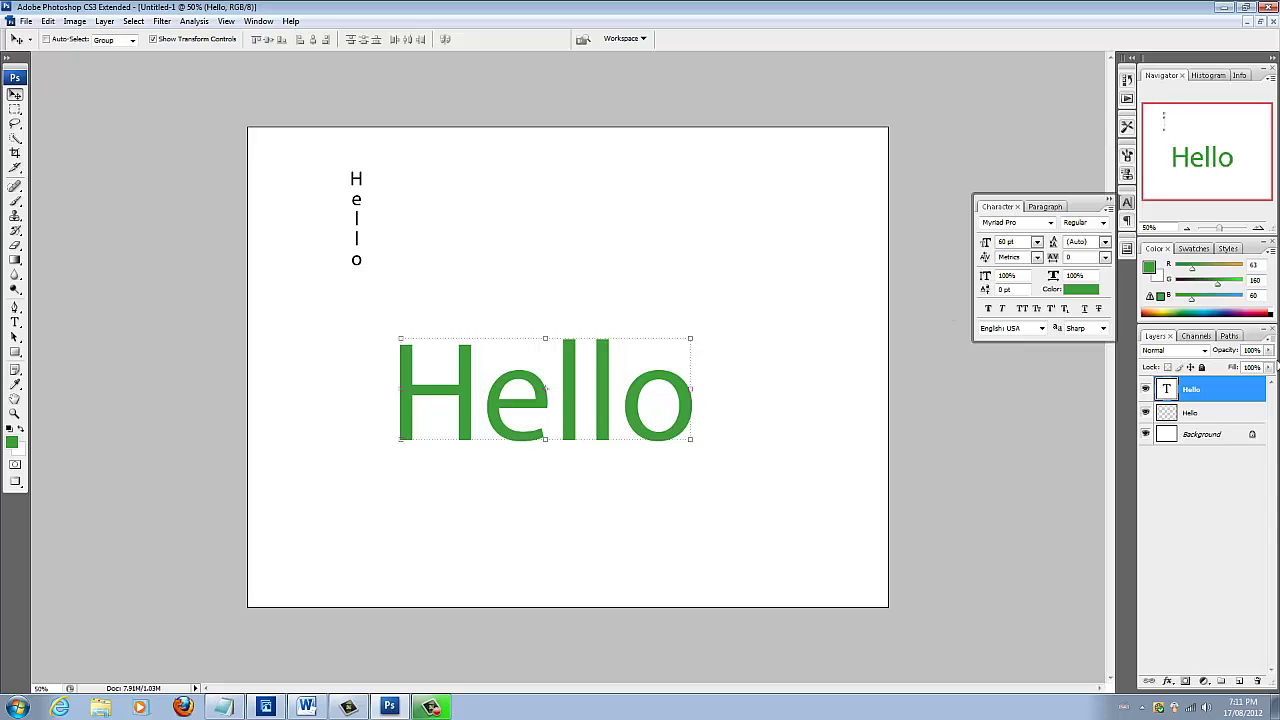
left_click(1106, 257)
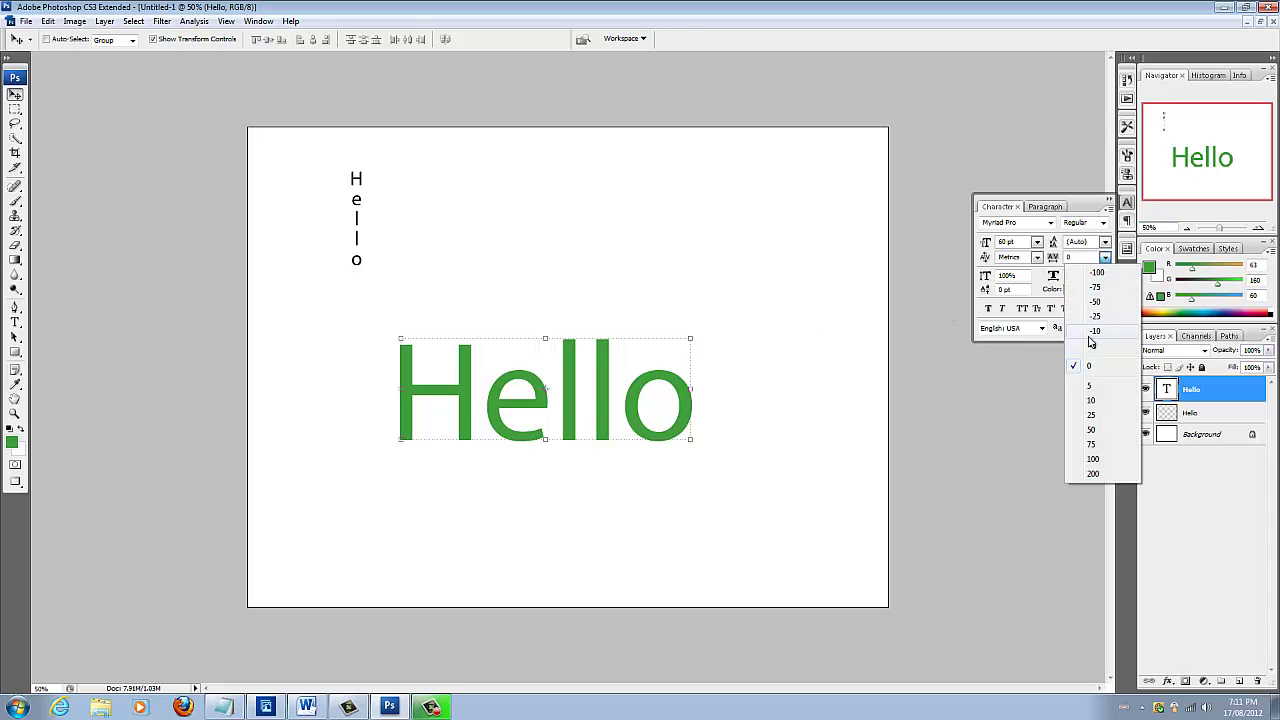
left_click(1092, 287)
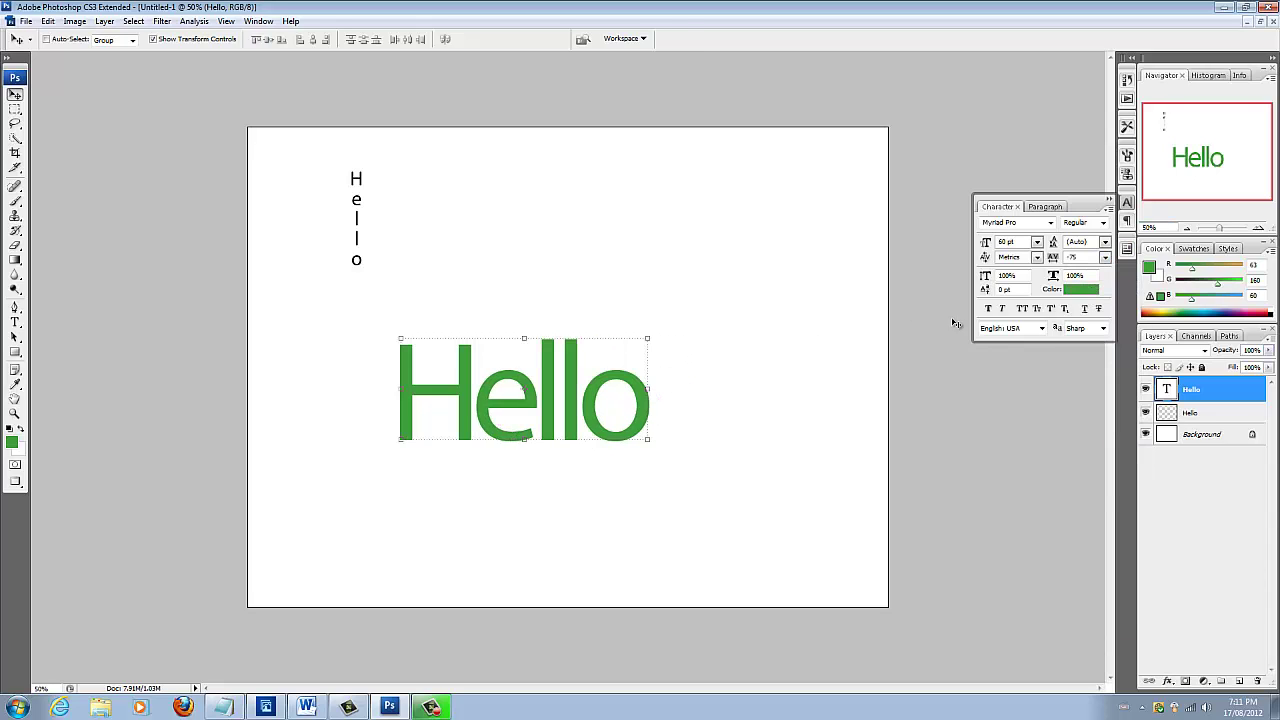
key("ctrl+z")
key("ctrl+z")
key("ctrl+z")
key("ctrl+z")
key("ctrl+z")
key("ctrl+z")
- Make the pale Pastel Pea Green swatch the foreground colour, then bring up the Styles presets
left_click(1127, 221)
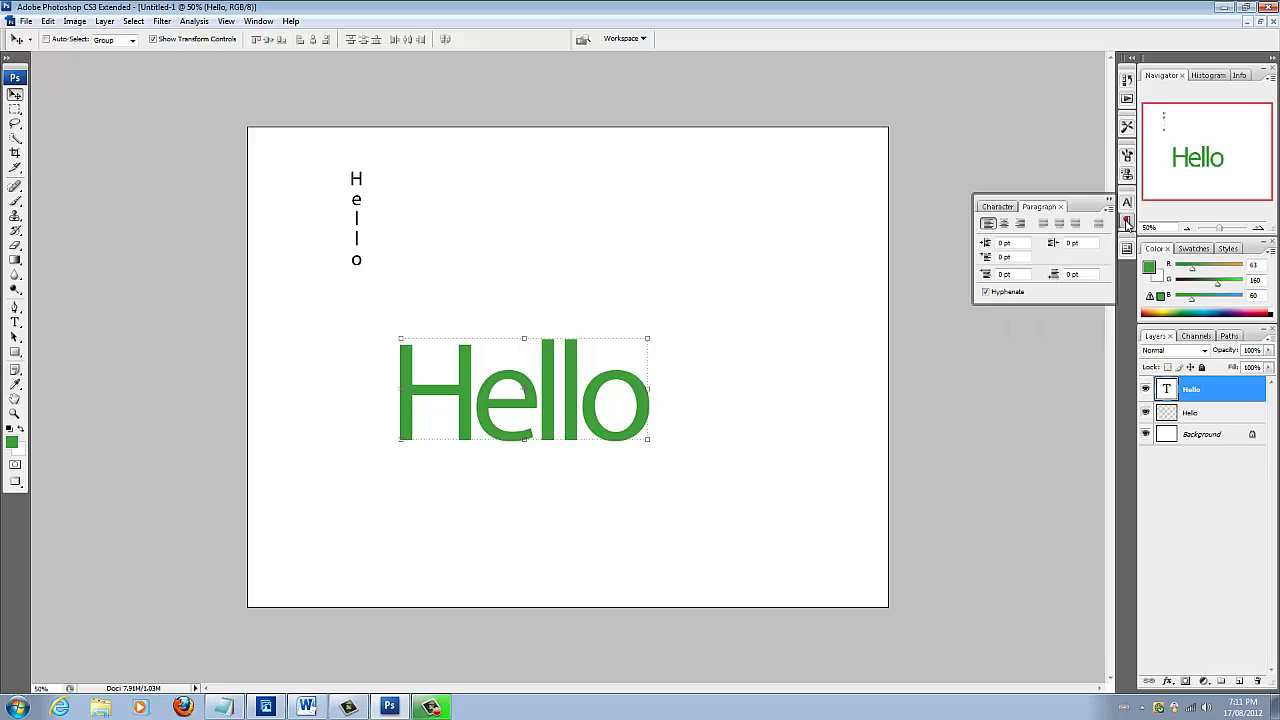
left_click(1127, 222)
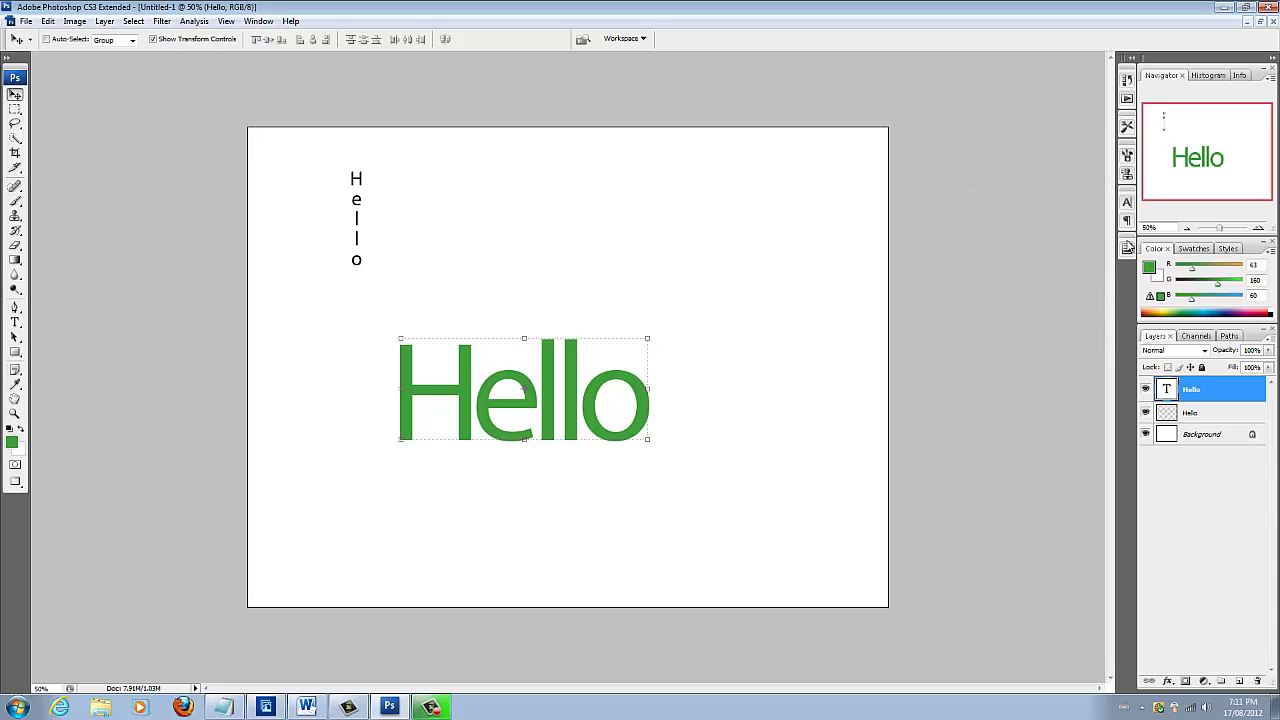
left_click(1202, 252)
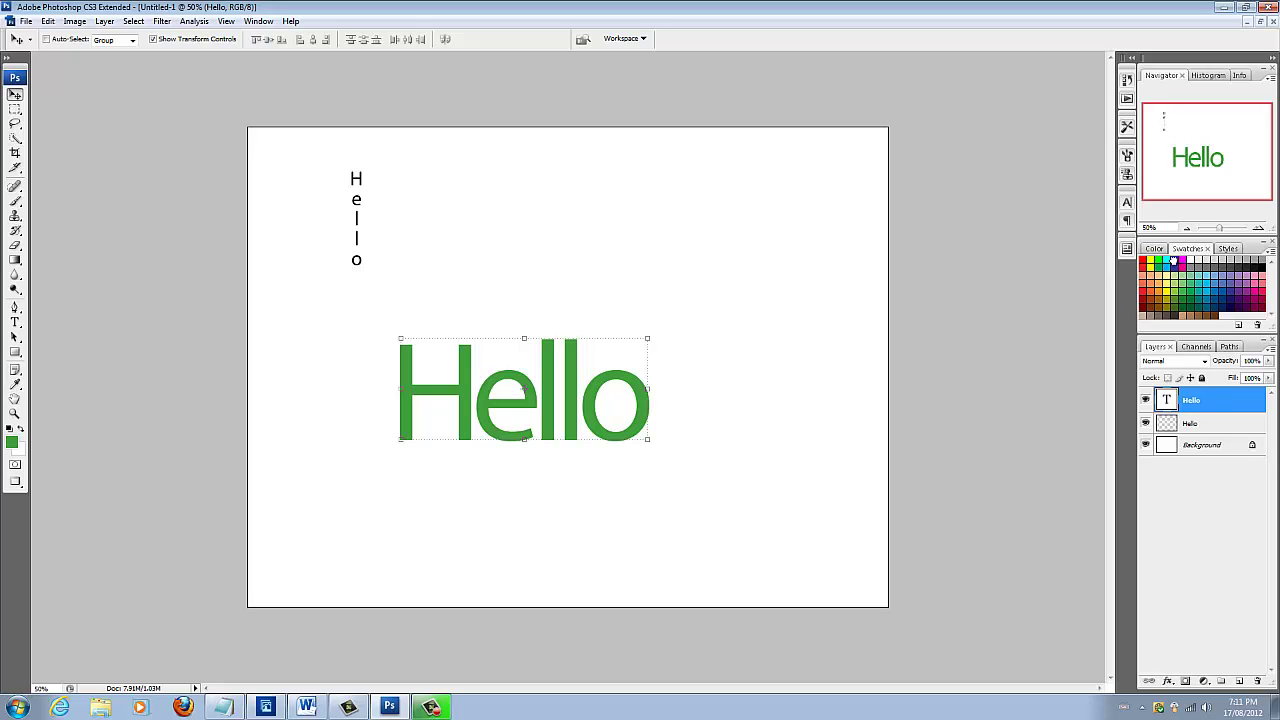
left_click(1175, 260)
double_click(1175, 270)
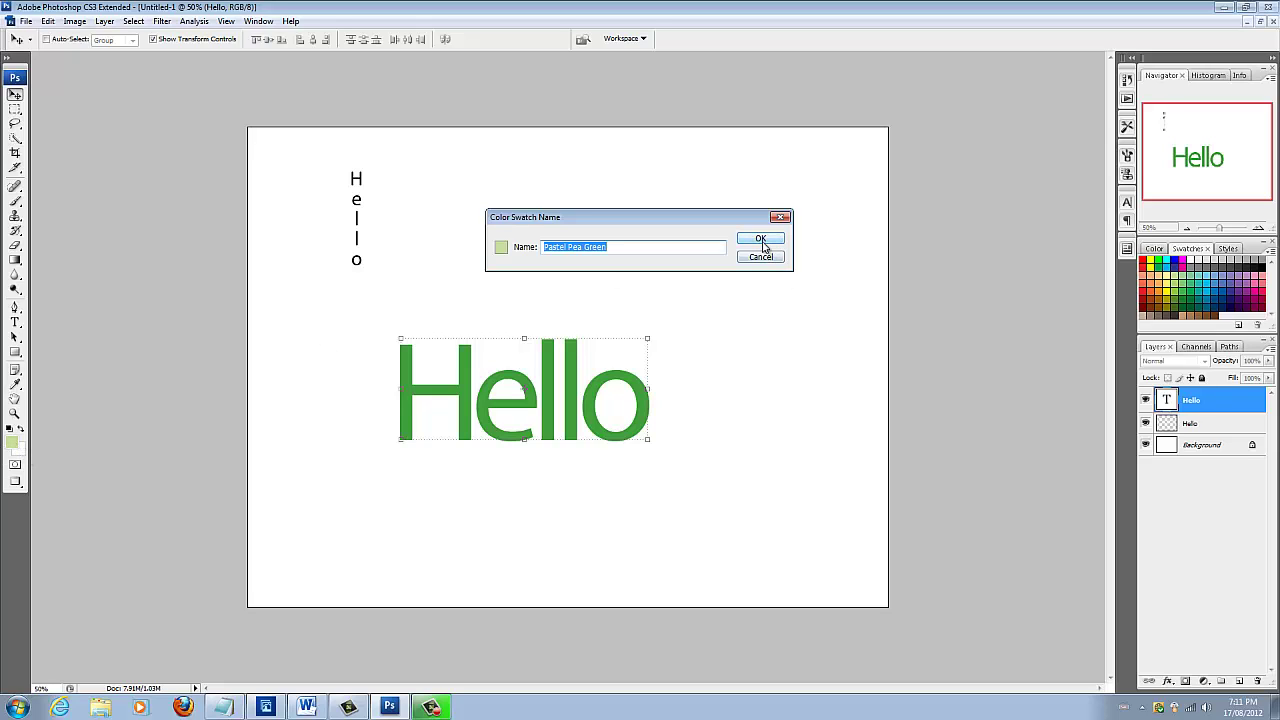
left_click(760, 241)
left_click(1227, 249)
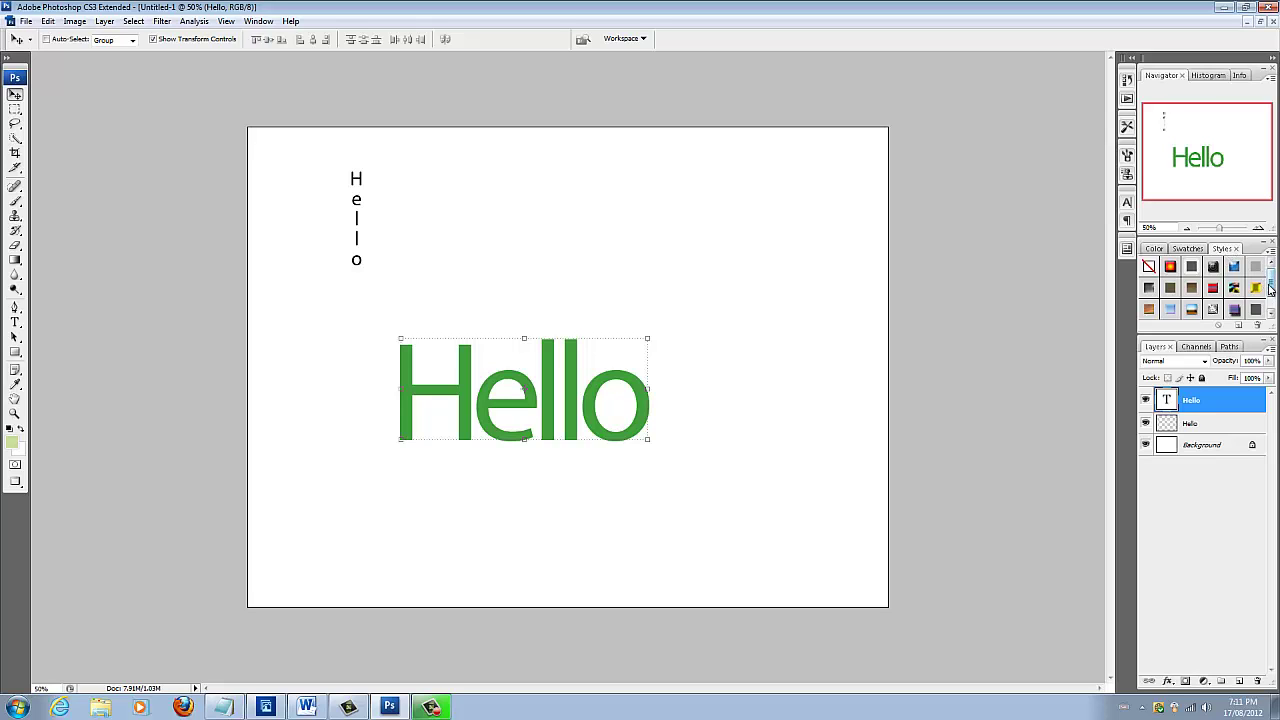
- Preview pattern, gradient, chrome and textured presets on Hello, ending on plain green with drop shadow
mouse_move(1270, 289)
left_mouse_down()
mouse_move(1270, 310)
mouse_move(1270, 297)
left_mouse_up()
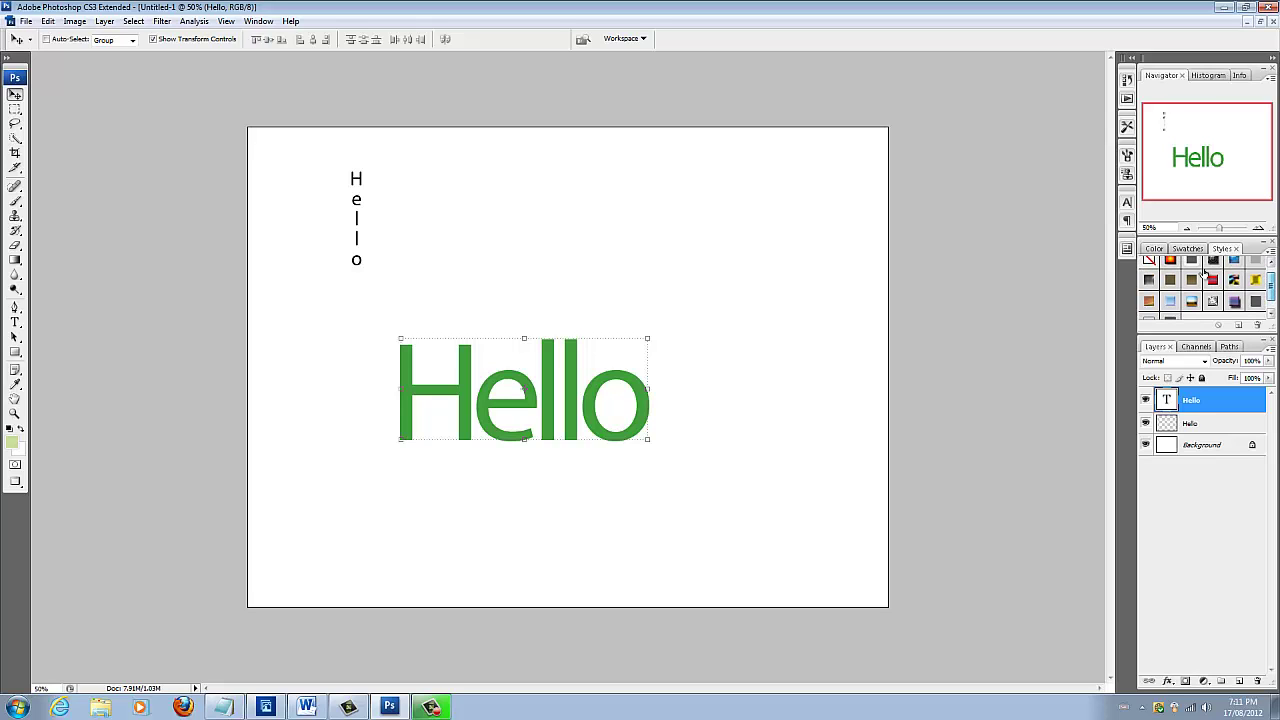
left_click(1213, 263)
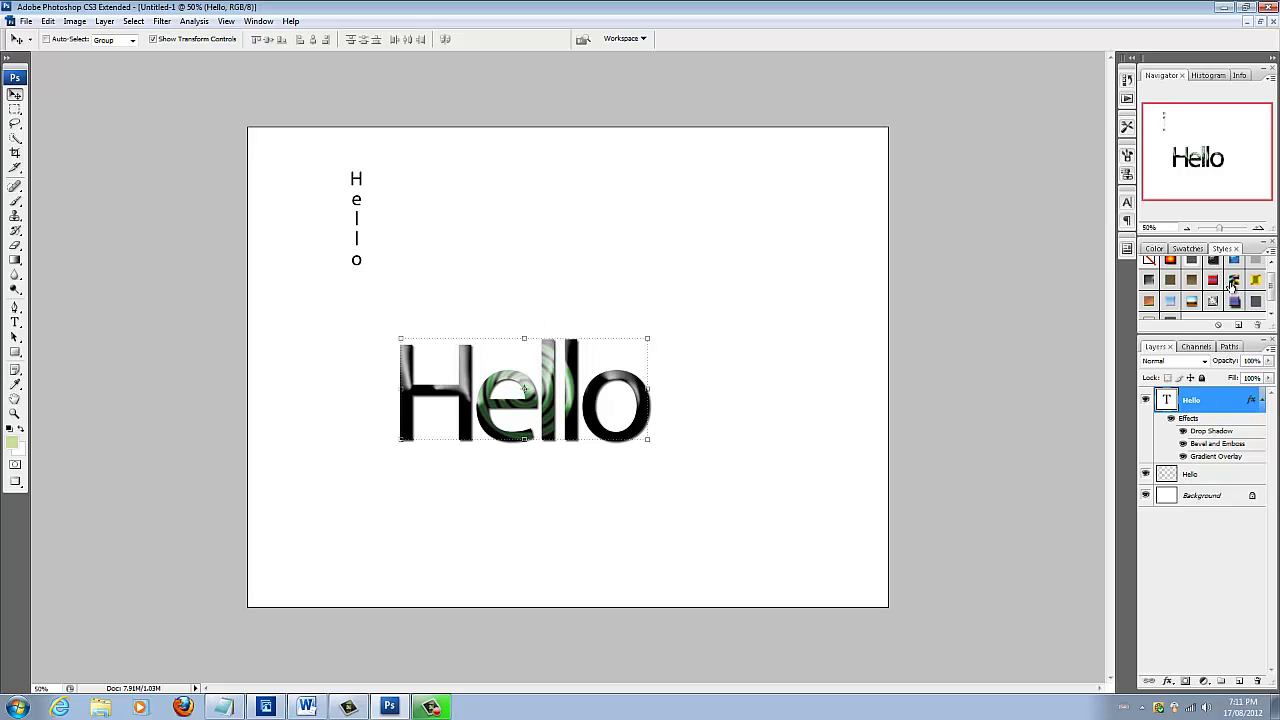
left_click(1233, 282)
left_click(1175, 271)
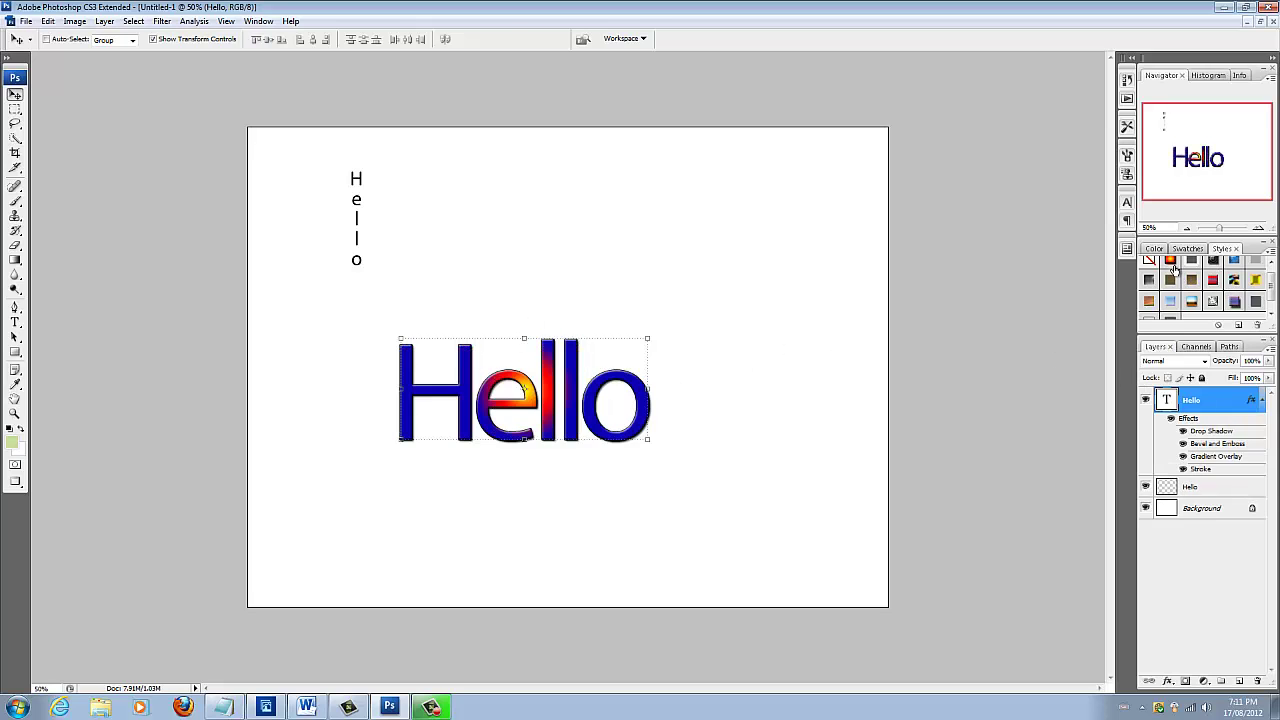
left_click(1163, 282)
left_click(1148, 302)
left_click(1170, 302)
left_click(1192, 302)
left_click(1213, 302)
left_click(1235, 302)
left_click(1252, 301)
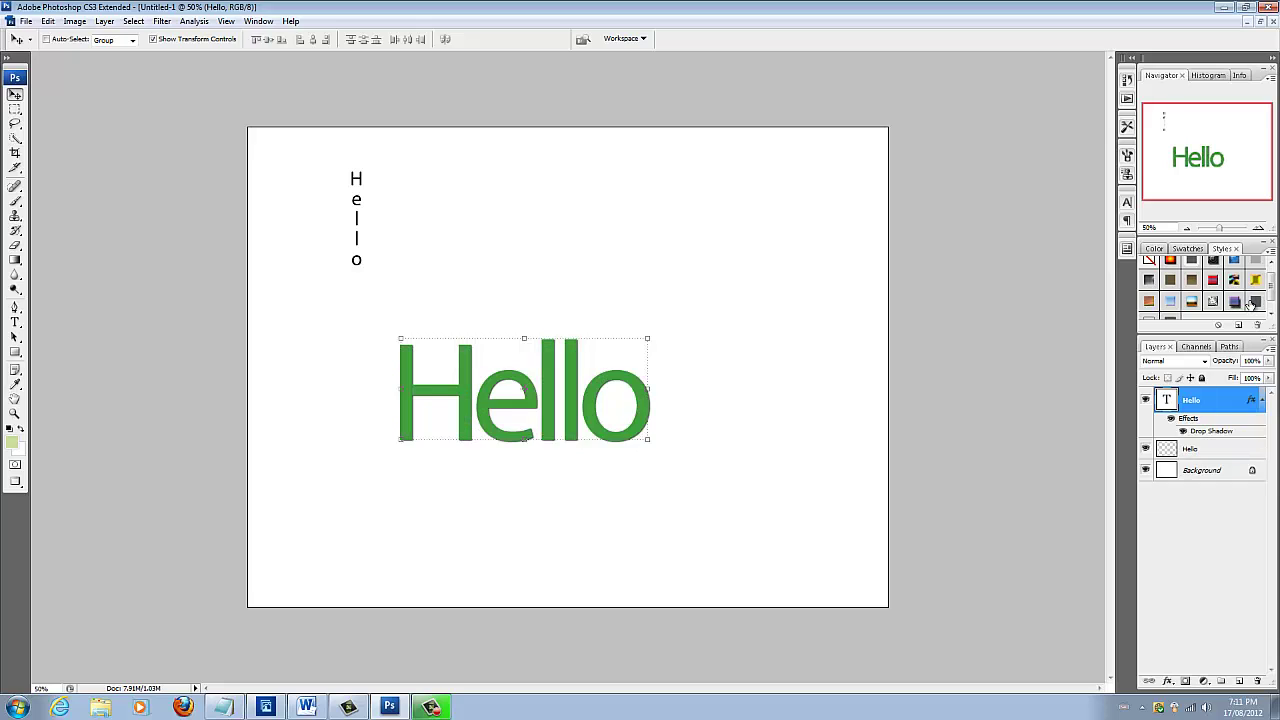
- Add a Drop Shadow effect to the Hello text with its default settings
left_click(1166, 681)
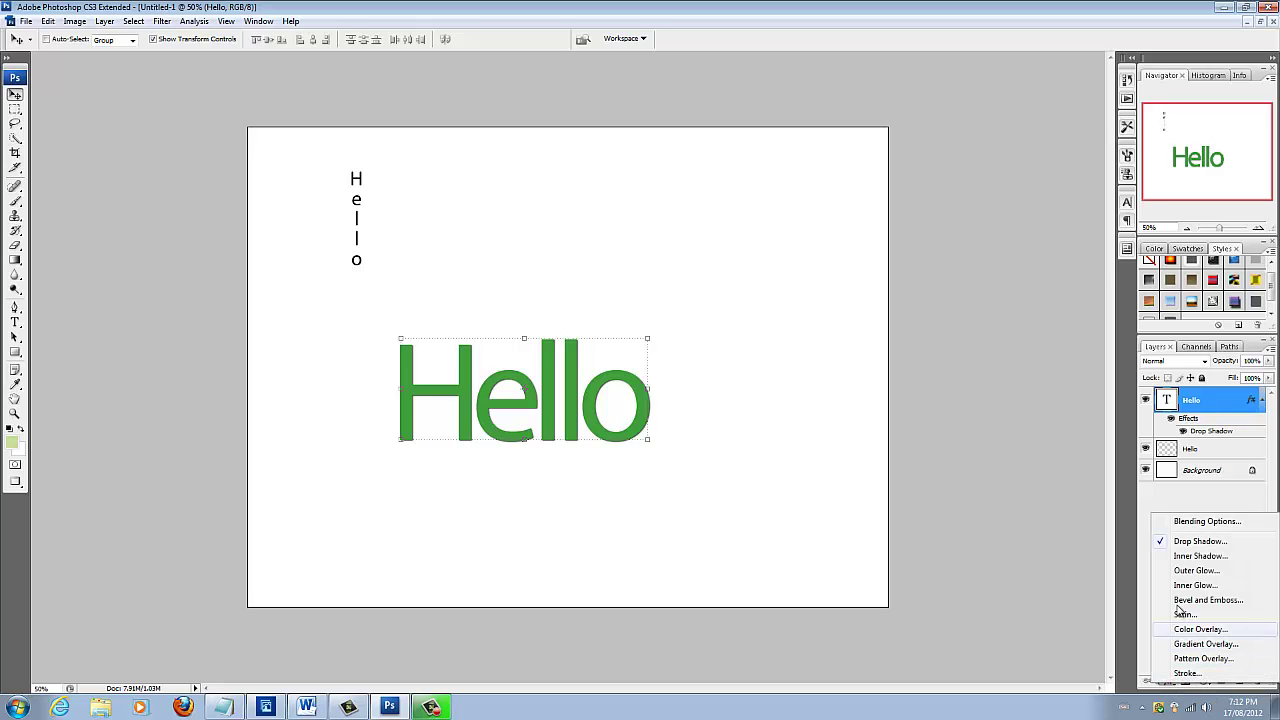
left_click(1193, 540)
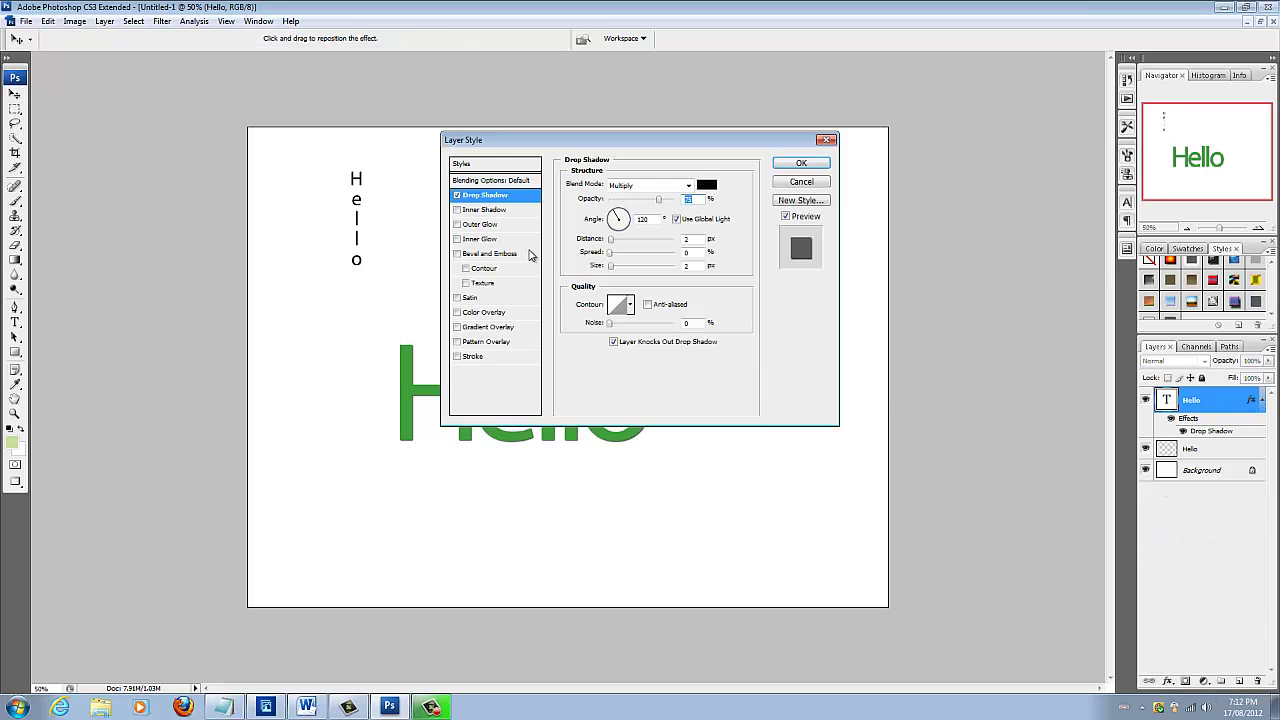
left_click(801, 162)
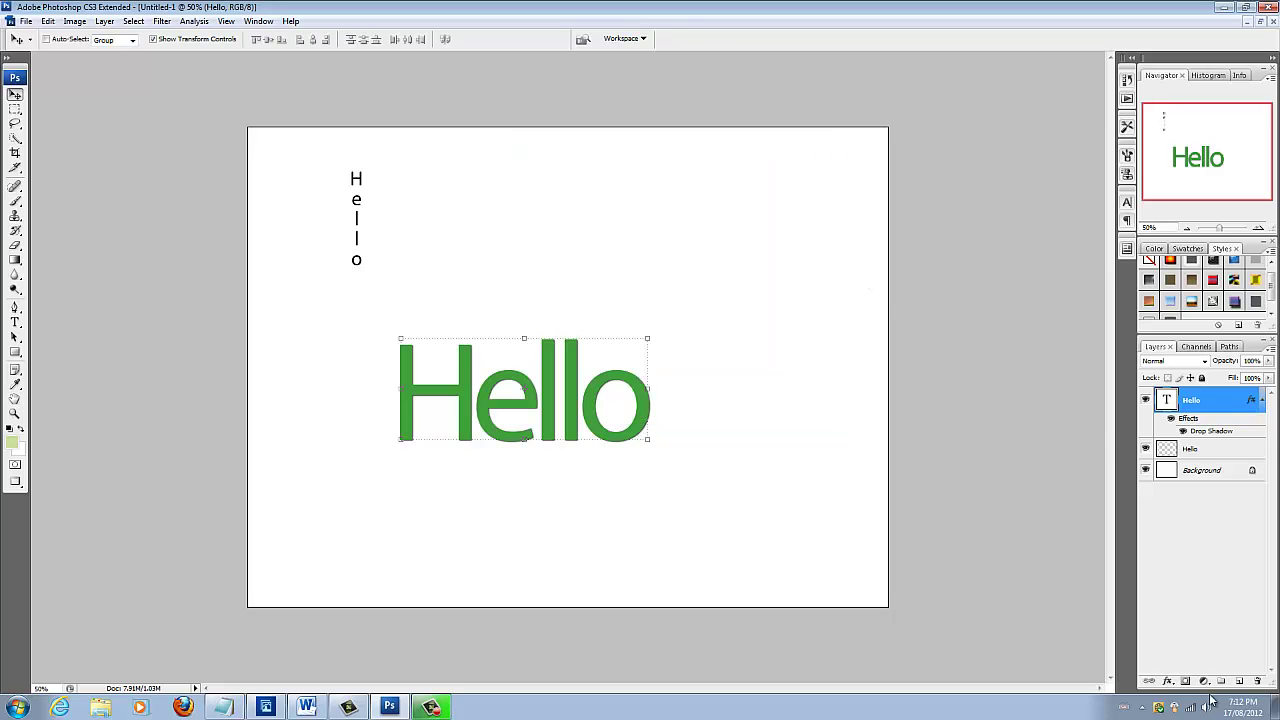
- Add Bevel and Emboss to Hello with Size 5 and increased Depth
left_click(1166, 681)
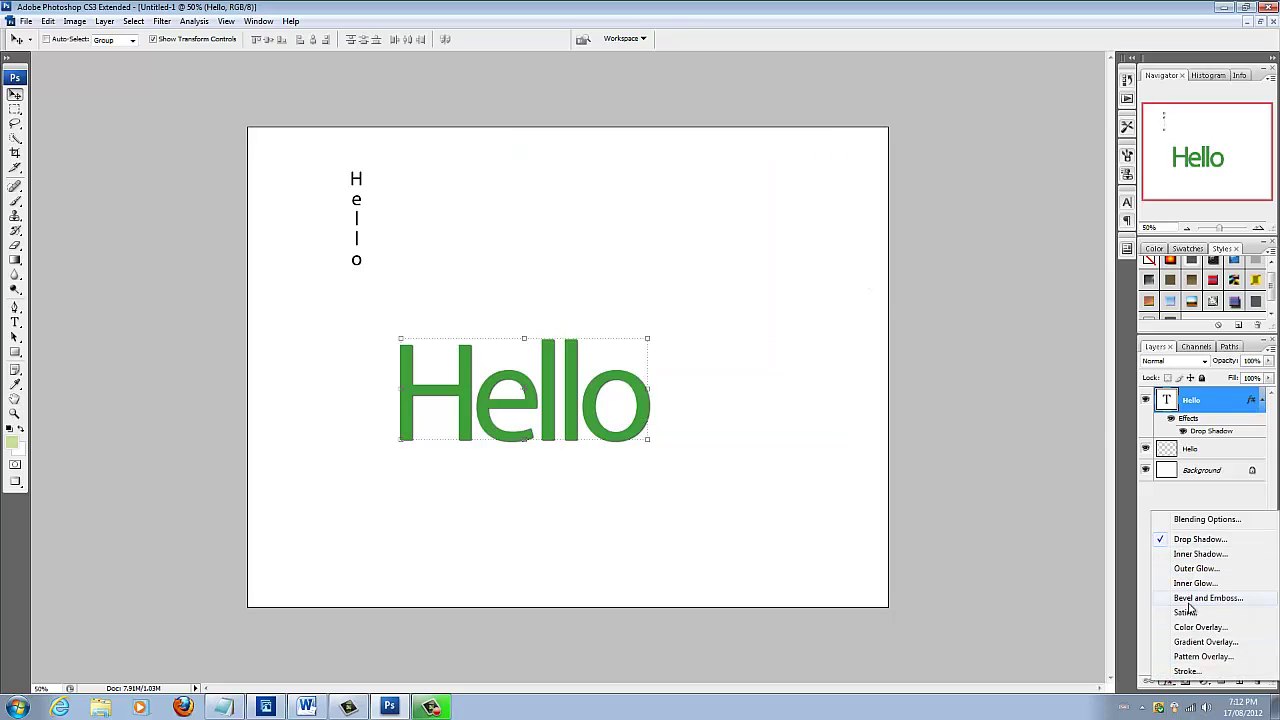
left_click(1199, 598)
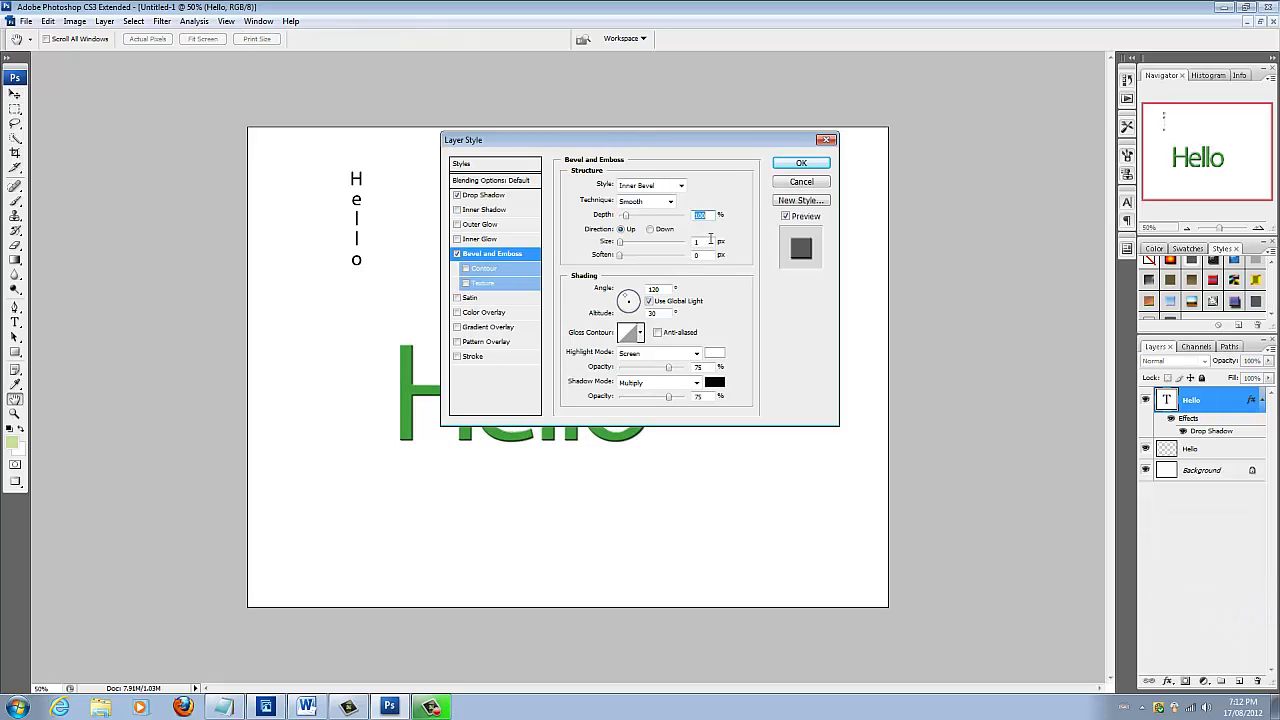
left_click_drag(621, 244, 619, 245)
type("5")
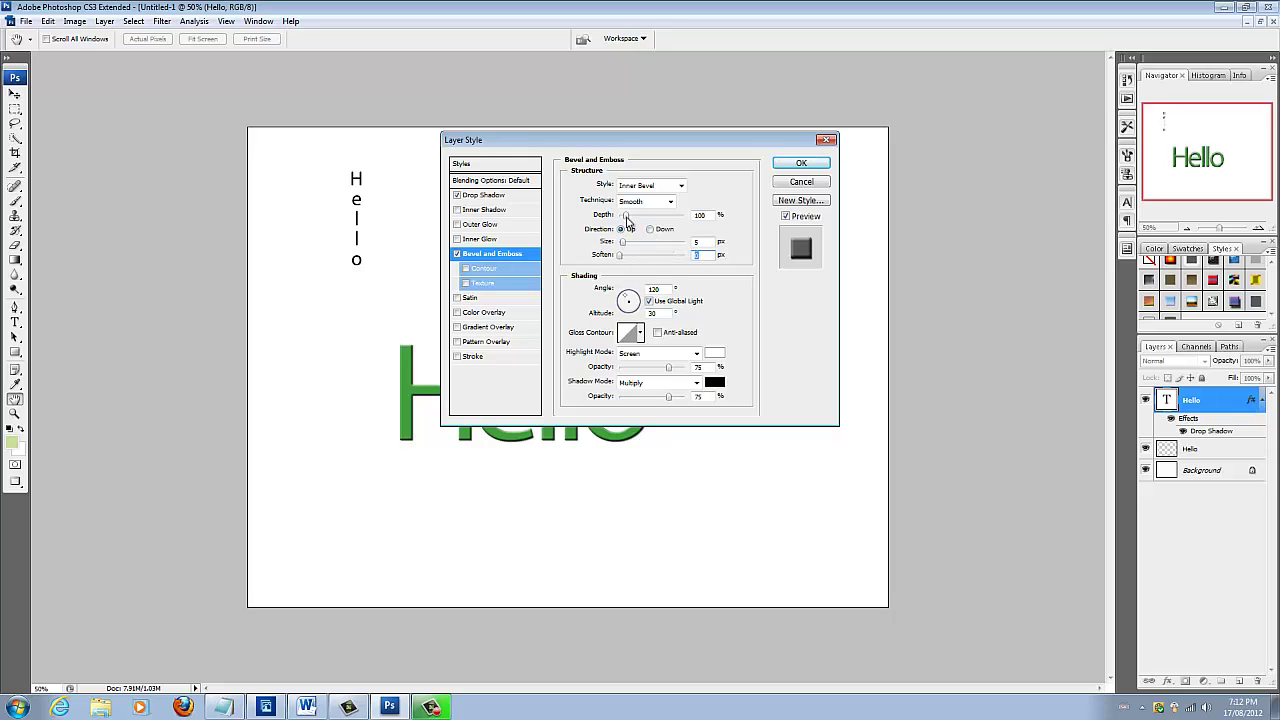
left_click_drag(627, 219, 646, 219)
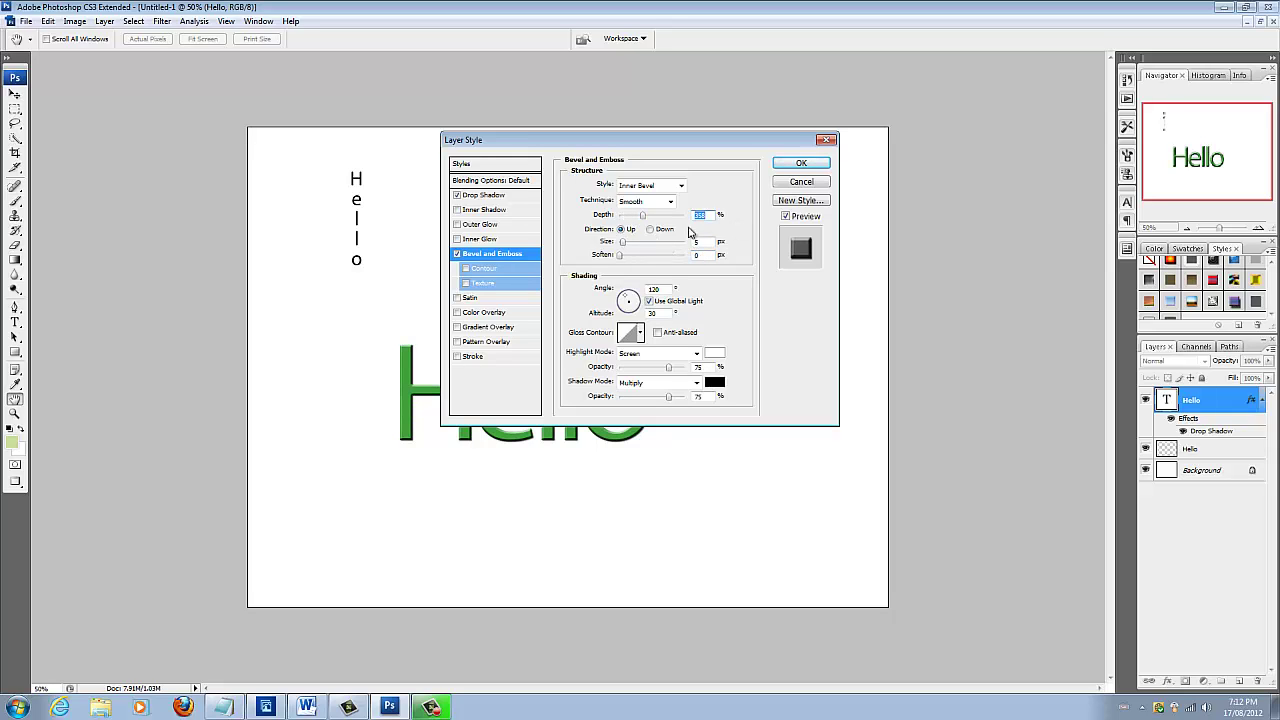
- Enable Inner Shadow, set the Drop Shadow size to 5, and apply the layer effects
left_click(457, 195)
left_click(458, 196)
left_click(457, 210)
left_click(487, 196)
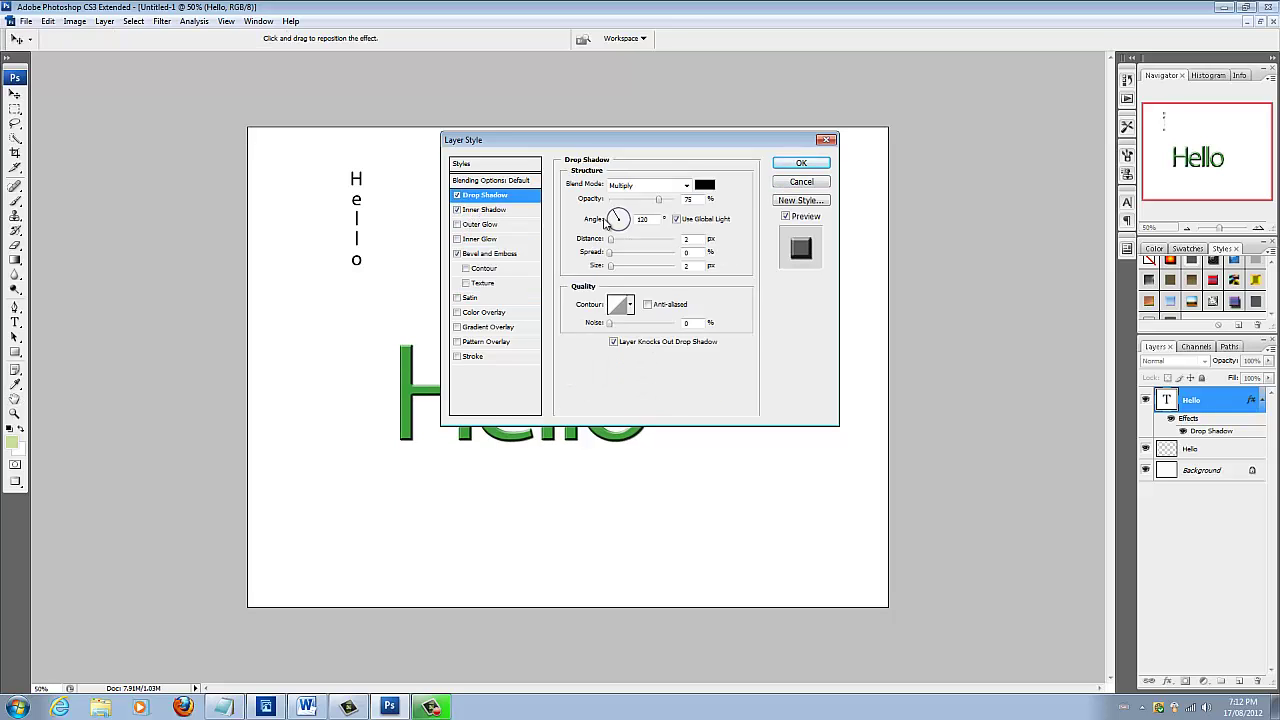
type("2")
double_click(686, 266)
type("5")
left_click(490, 210)
double_click(685, 266)
key("Return")
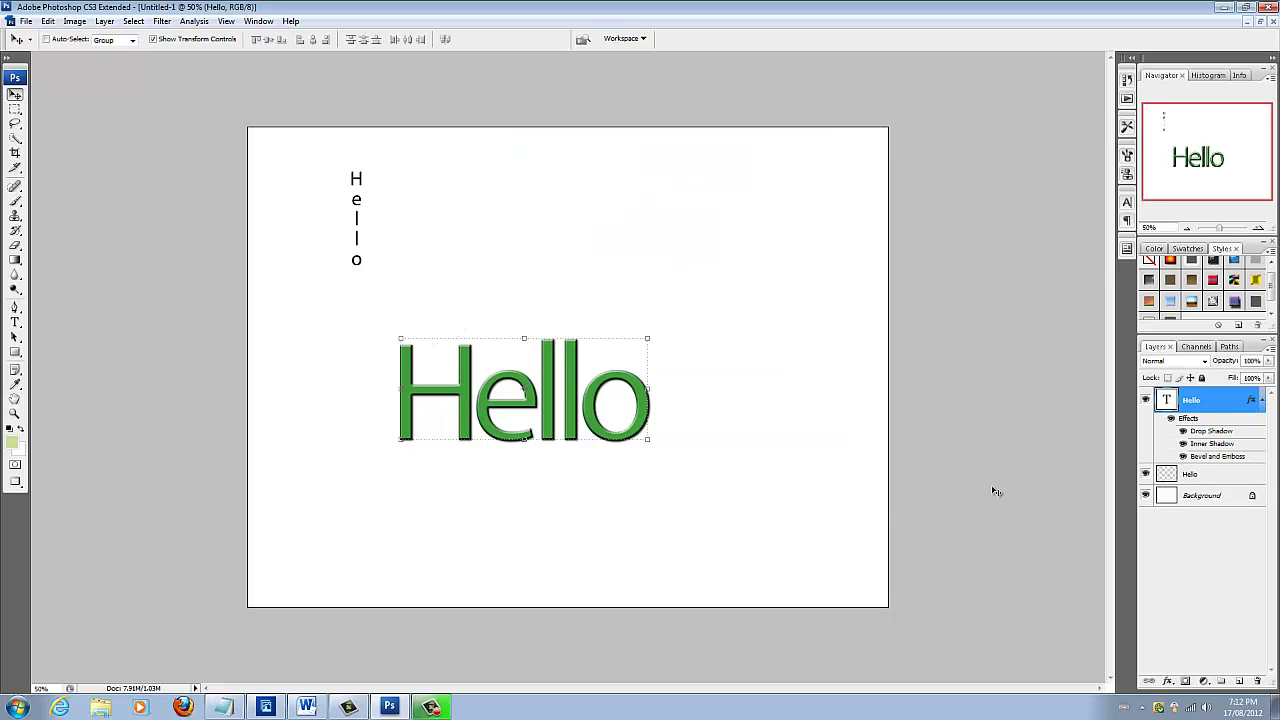
left_click(1192, 474)
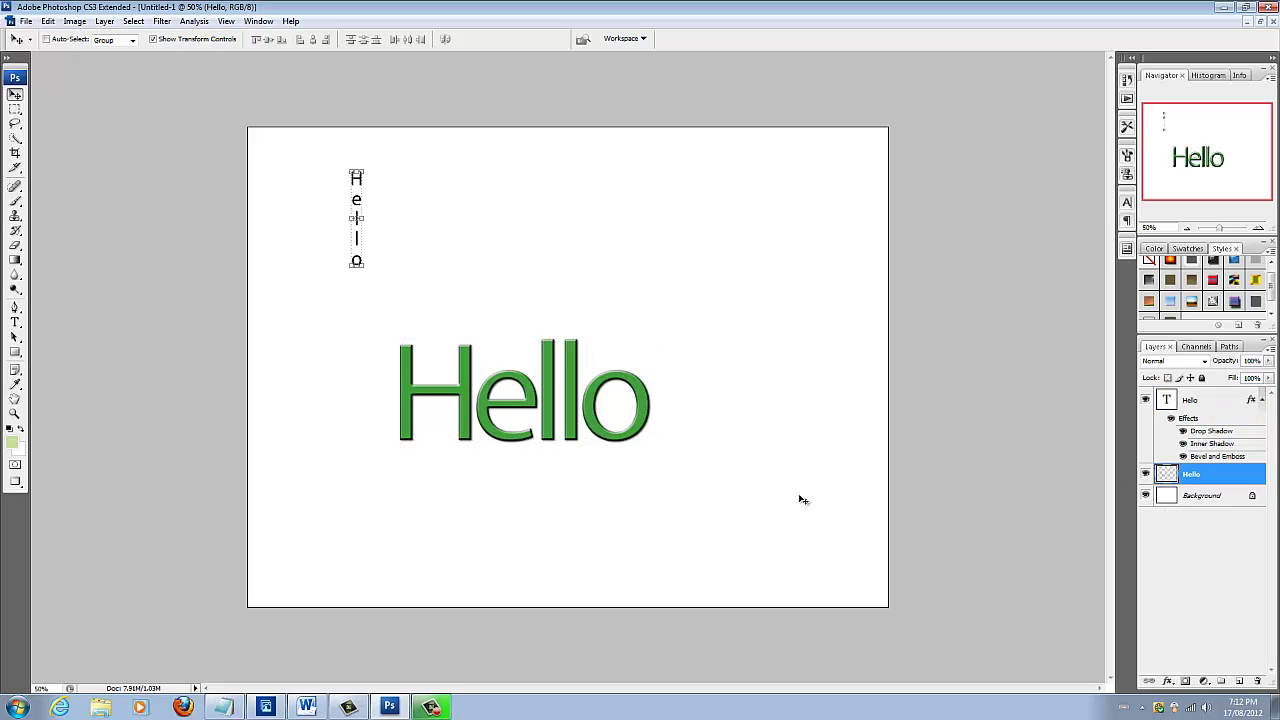
- Drag the rasterized vertical Hello layer to the Layers panel trash to delete it
left_click(1261, 401)
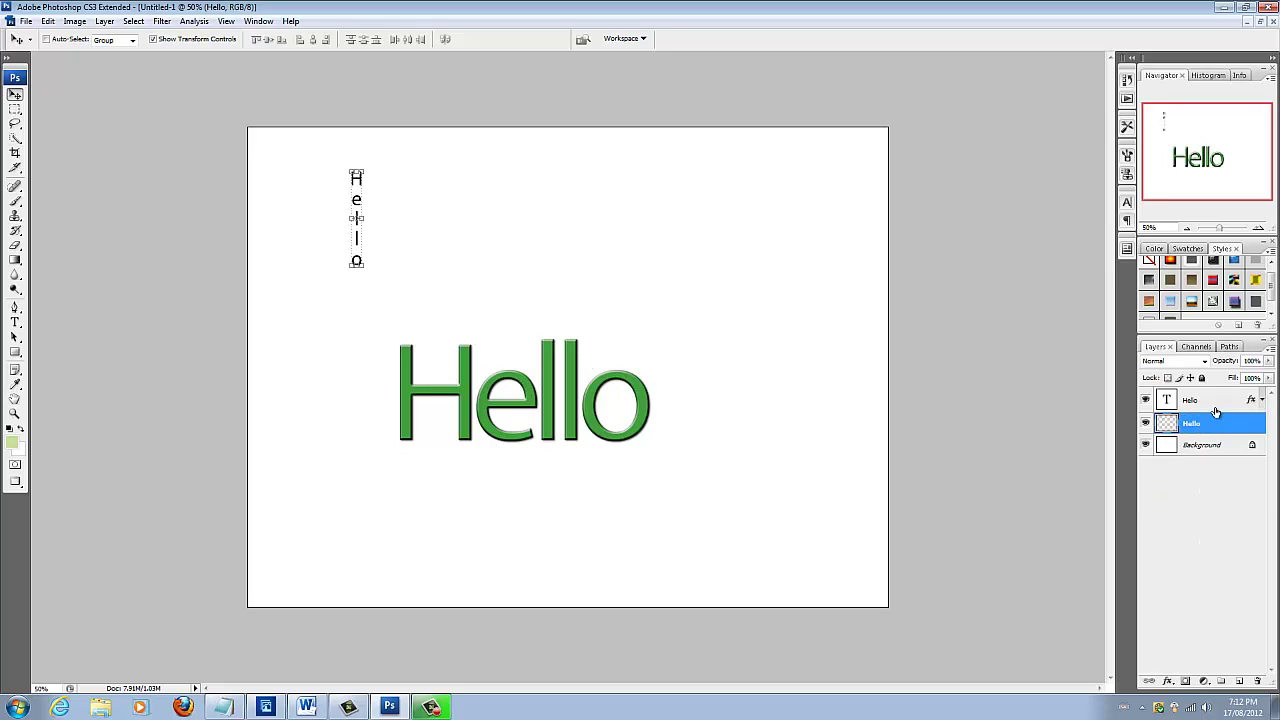
left_click(1236, 406)
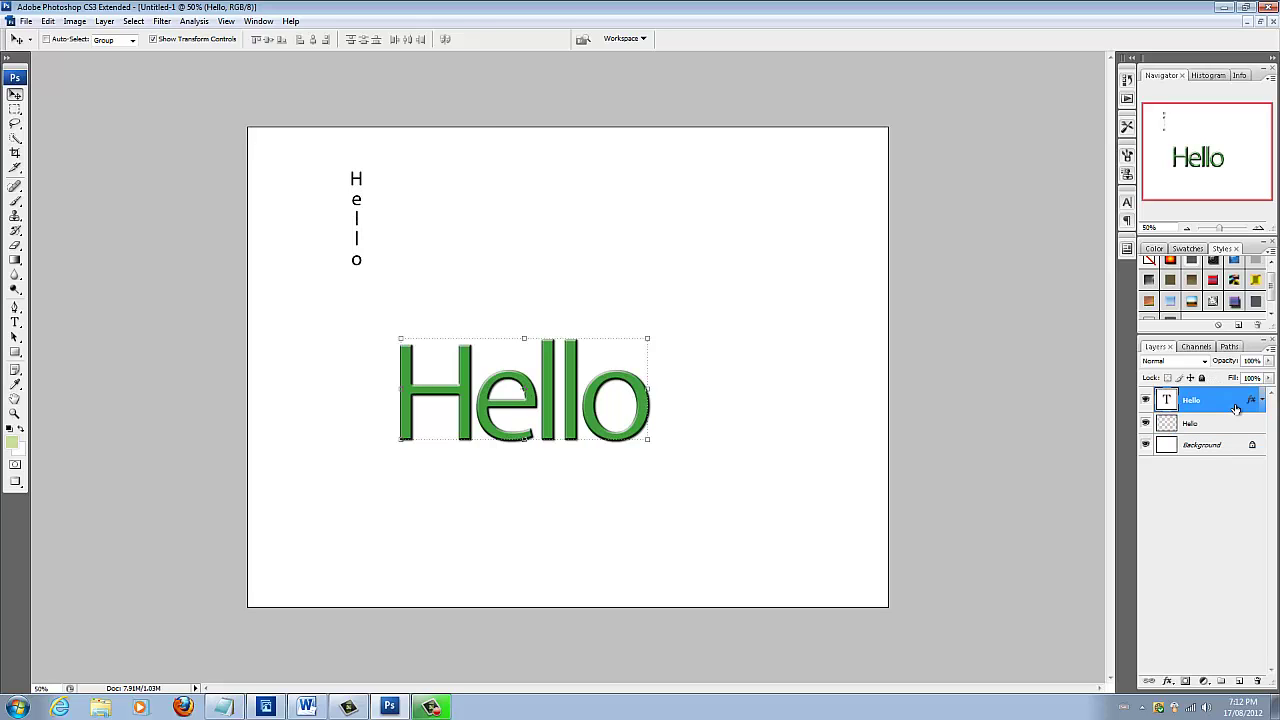
double_click(1236, 406)
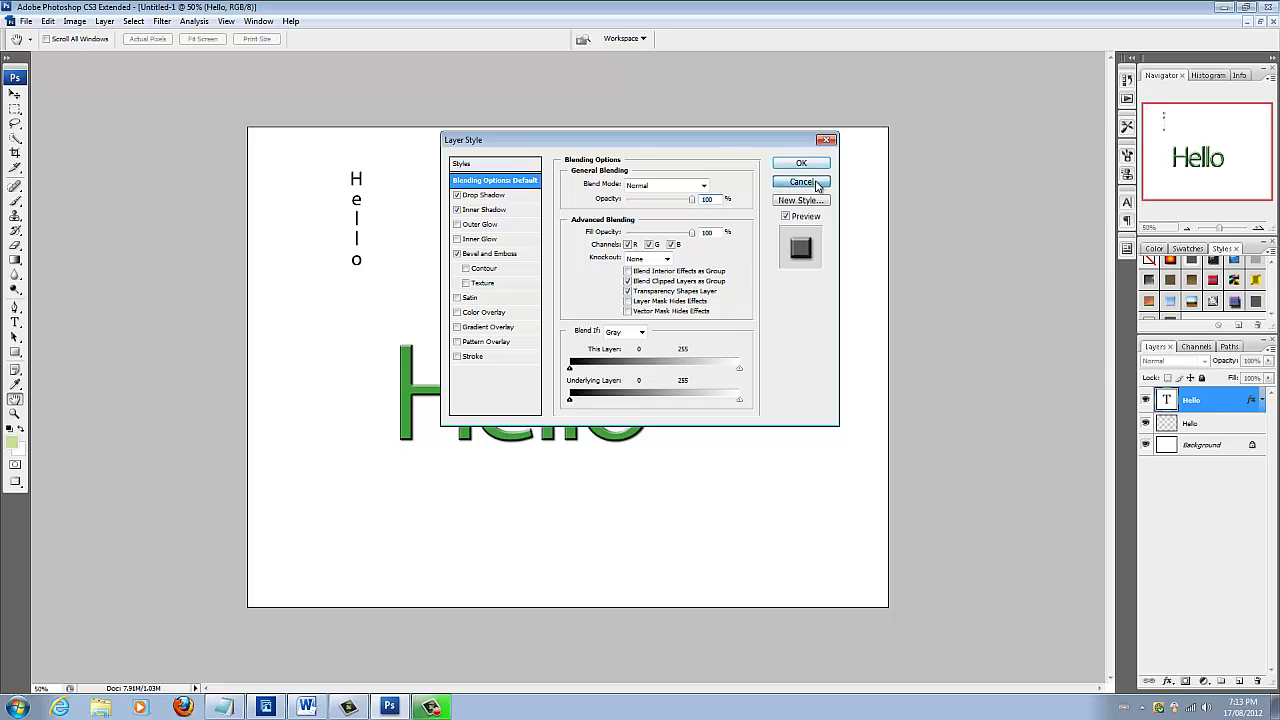
key("Return")
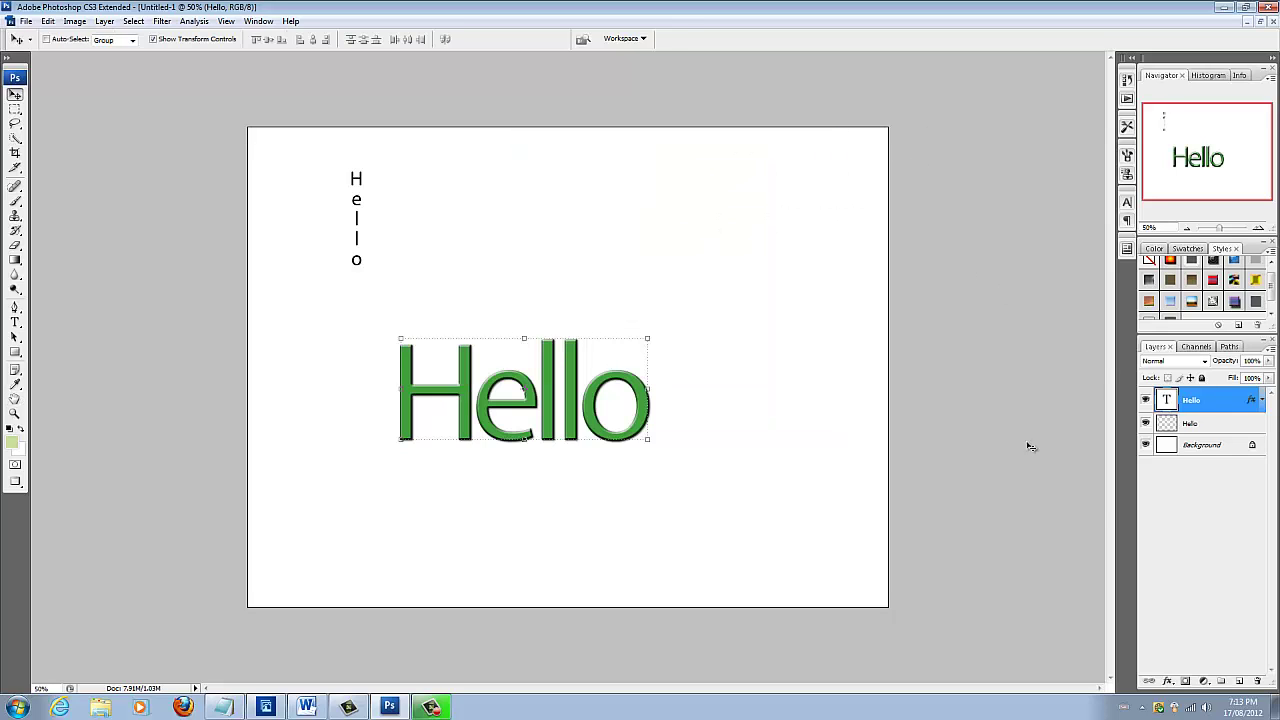
left_click(1204, 682)
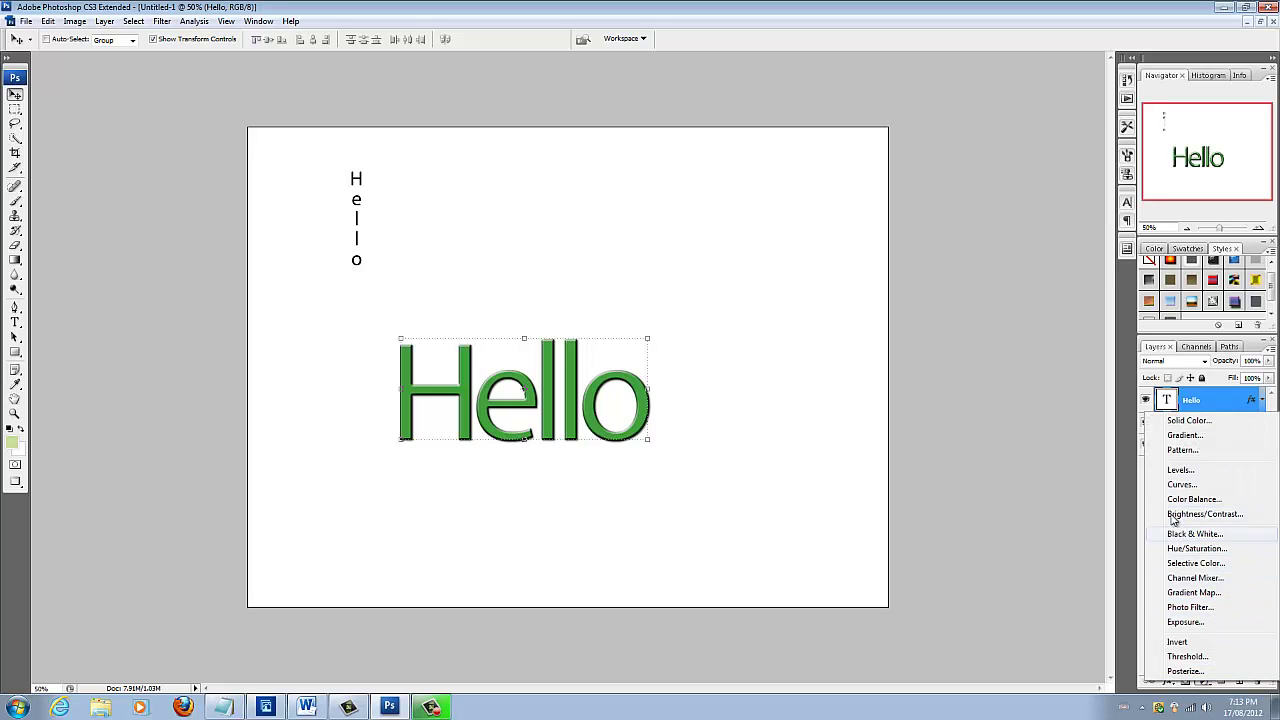
left_click(1030, 538)
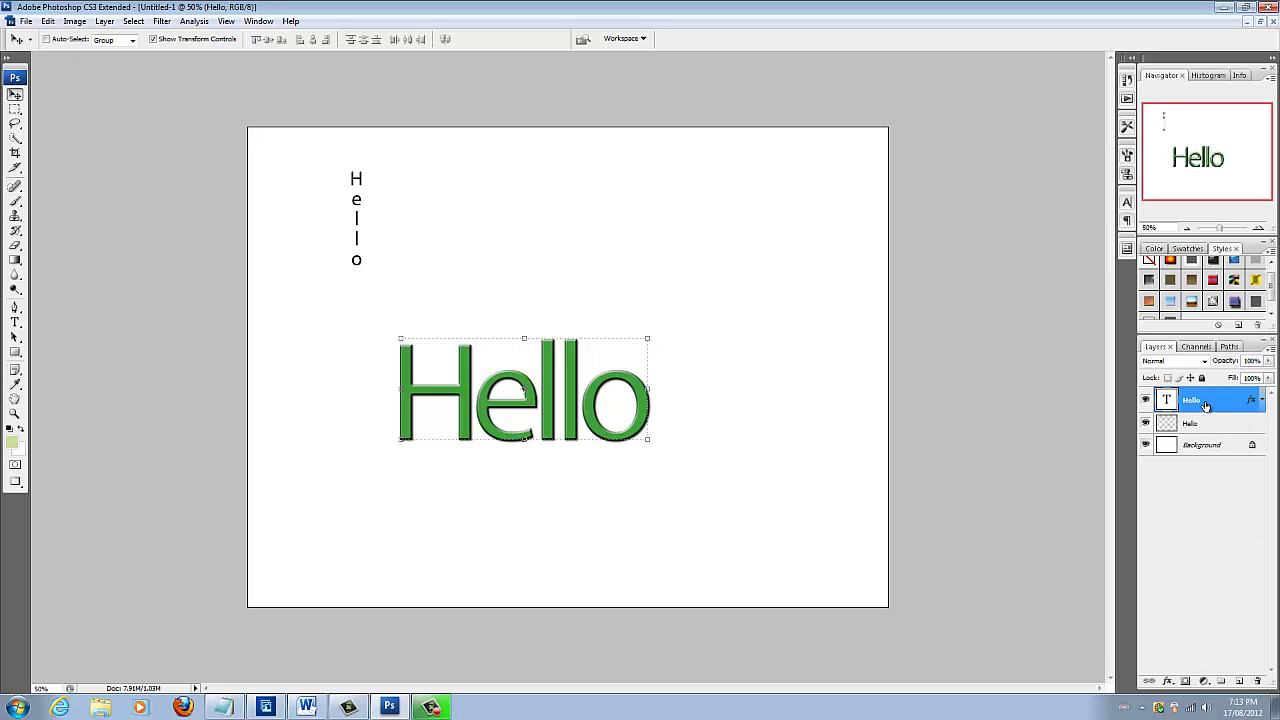
left_click_drag(1208, 407, 1256, 681)
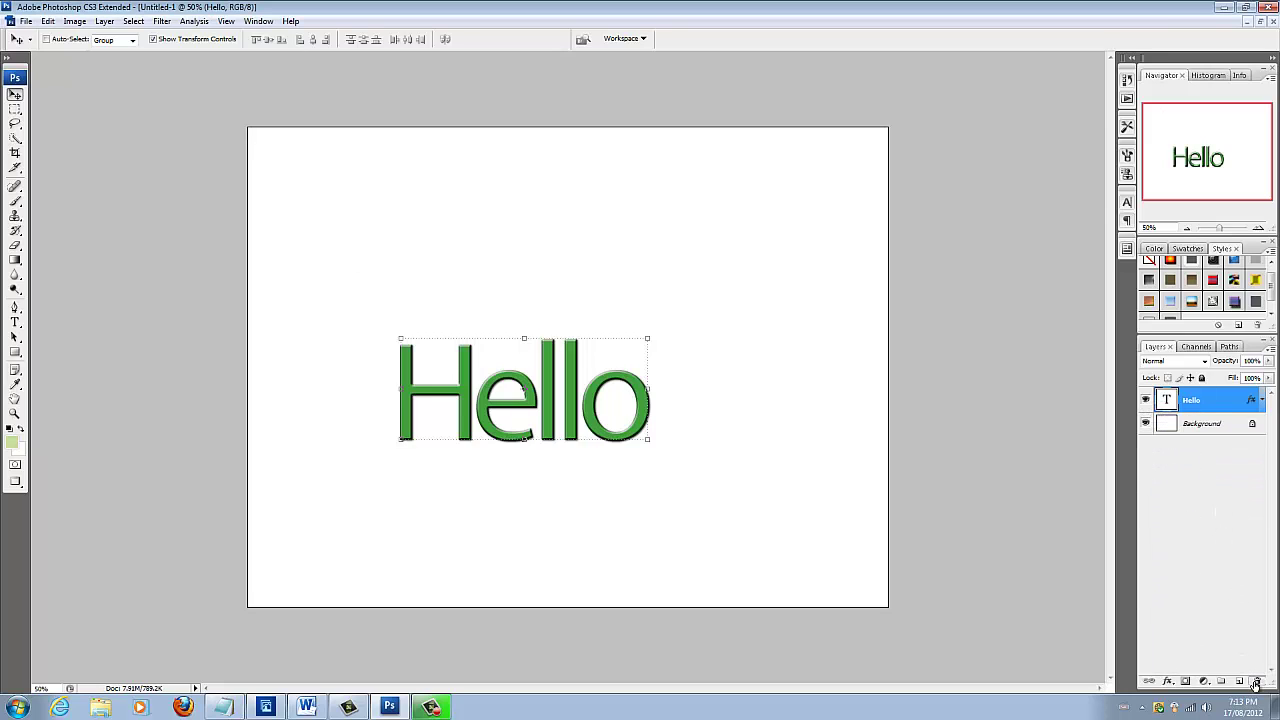
- Save As into the Documents library, replacing Untitled-1 with hello in Photoshop (PSD) format
left_click(27, 21)
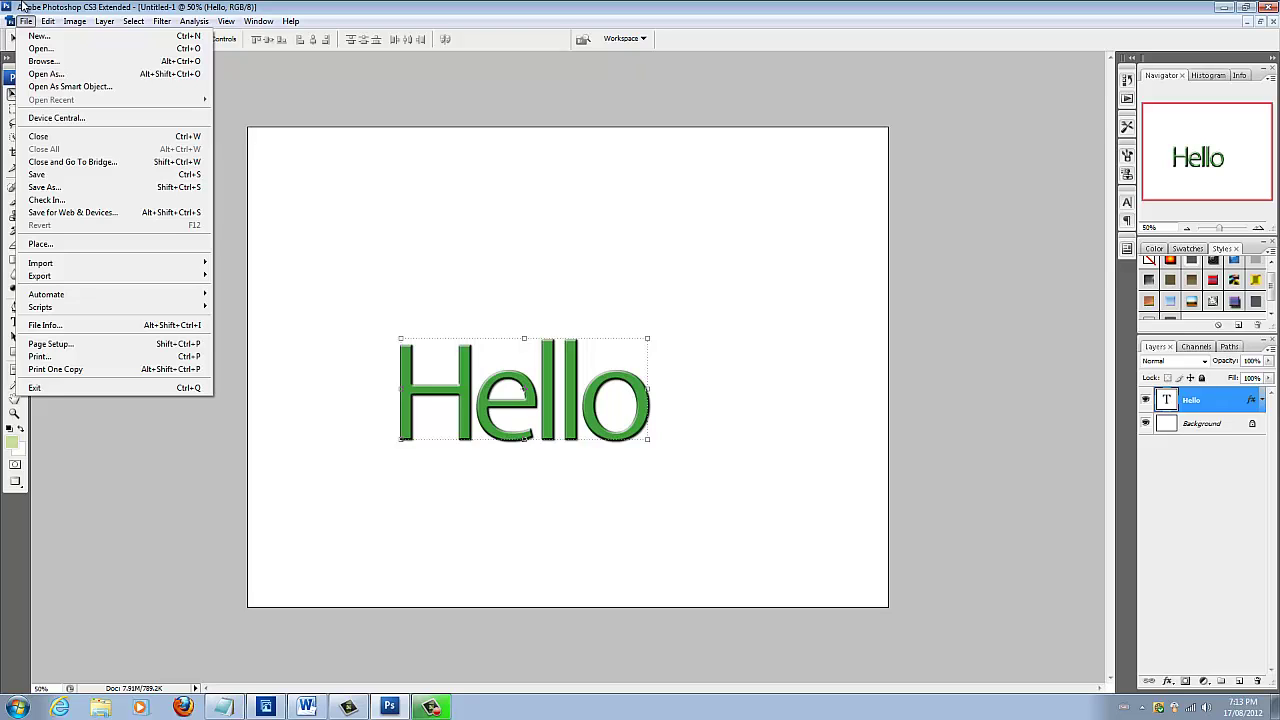
left_click(66, 188)
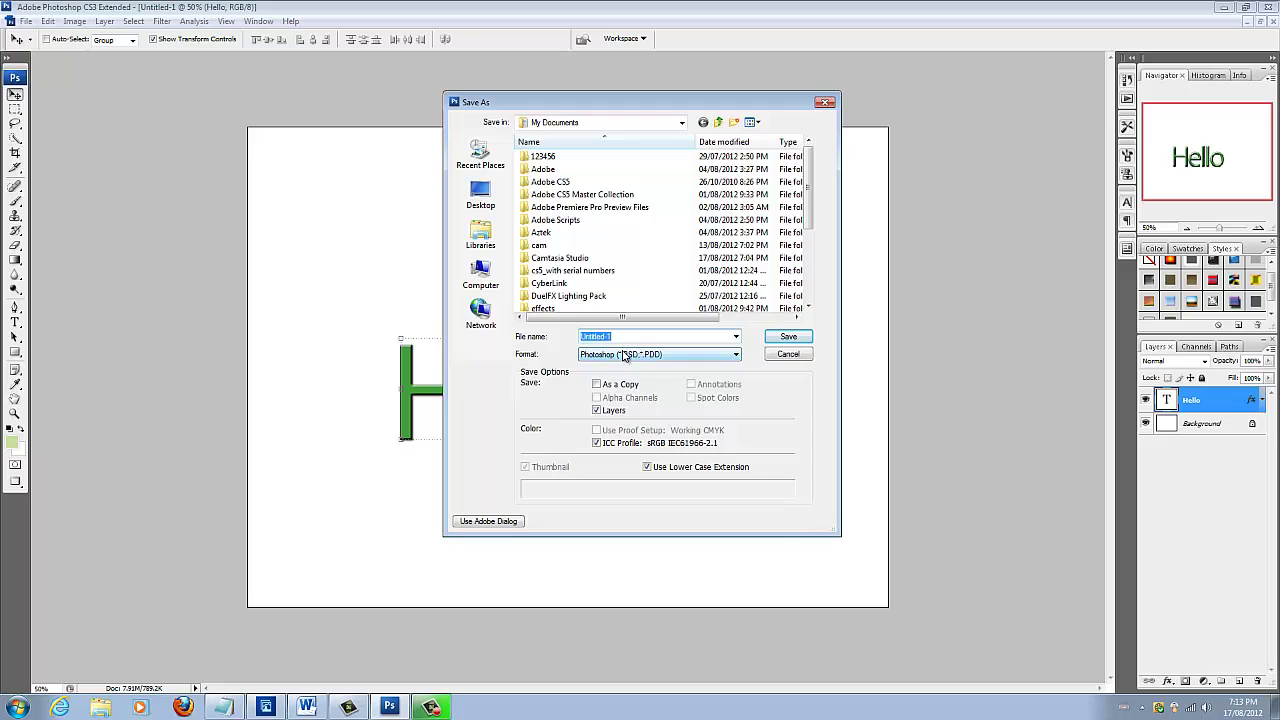
left_click(480, 236)
double_click(580, 160)
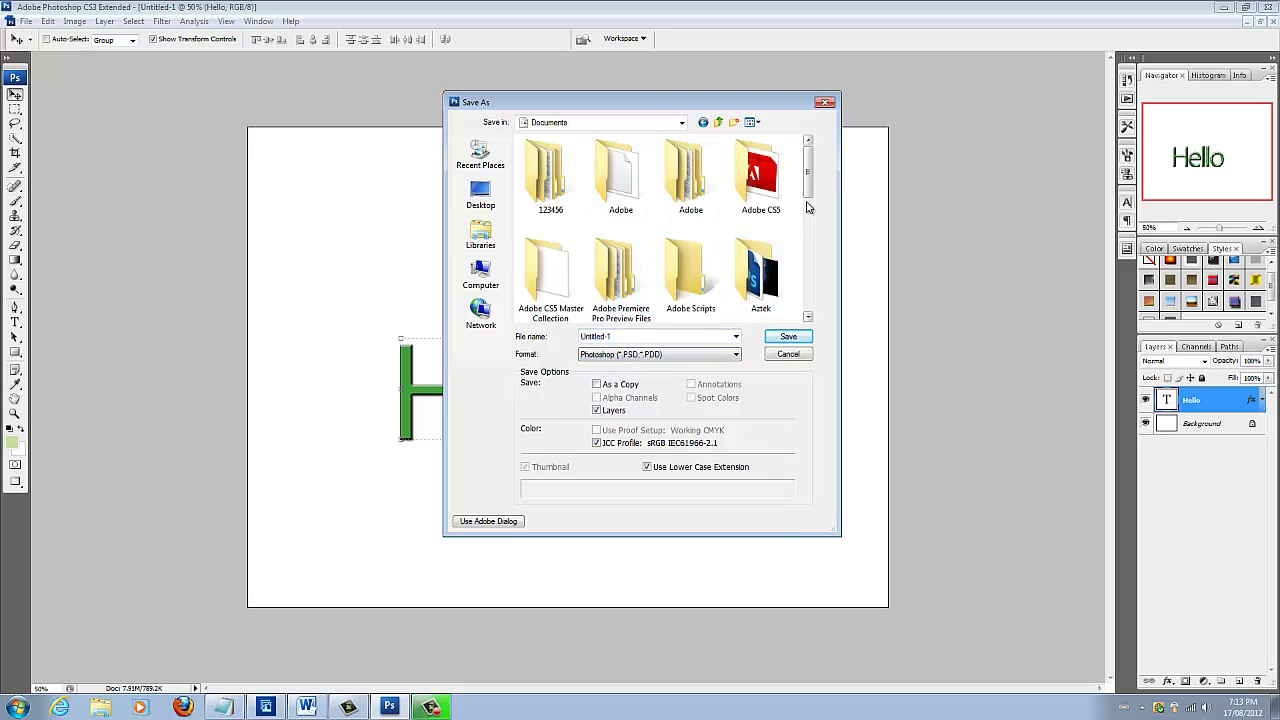
left_click(616, 339)
key("BackSpace")
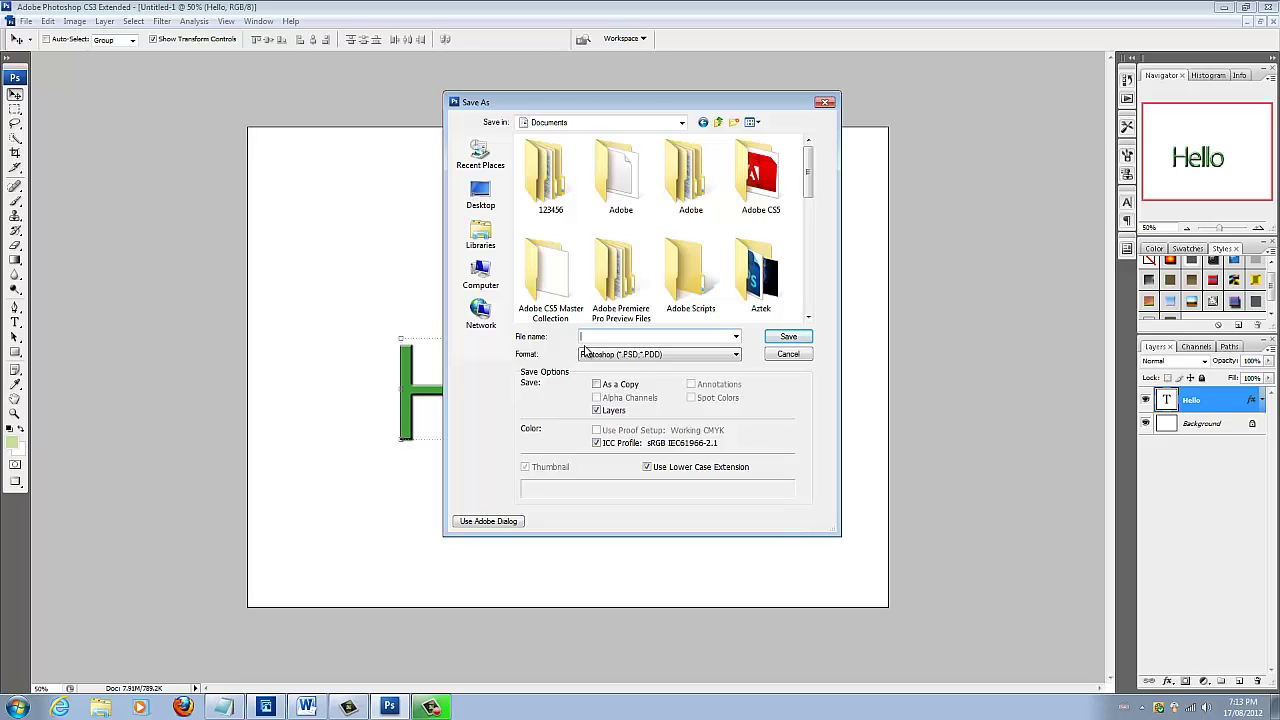
left_click(479, 278)
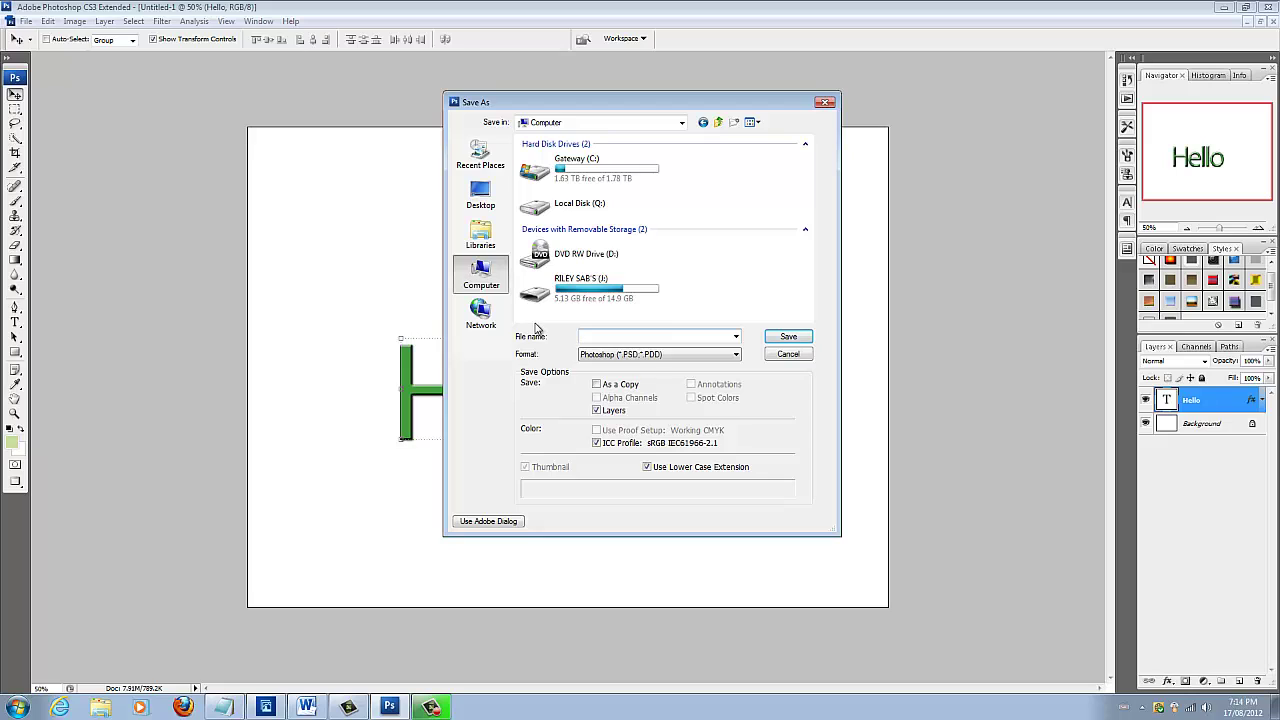
left_click(484, 245)
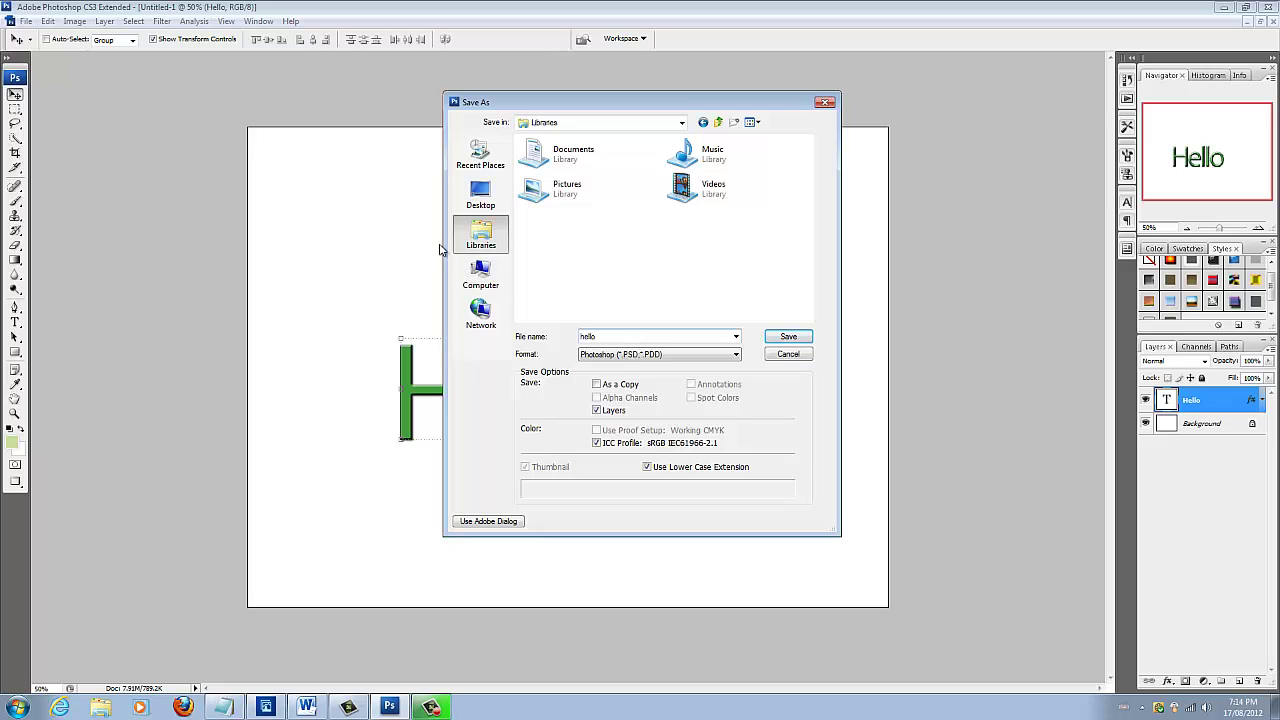
double_click(565, 155)
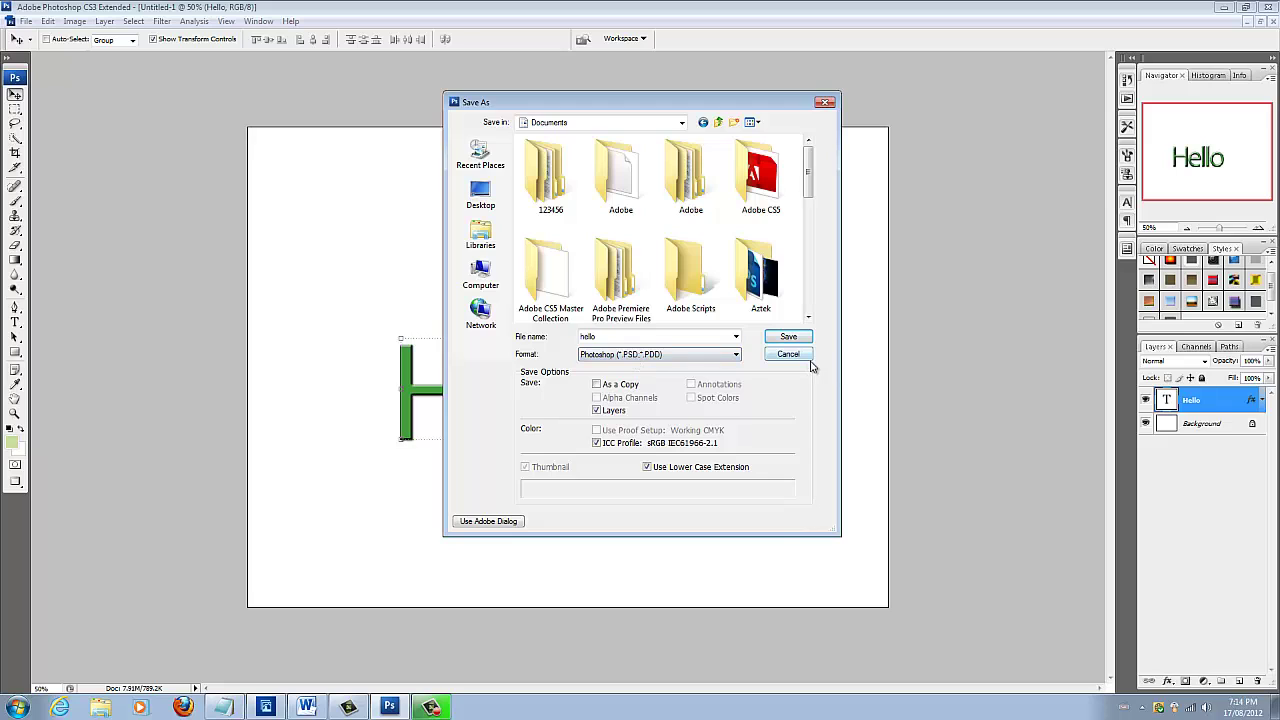
left_click(789, 337)
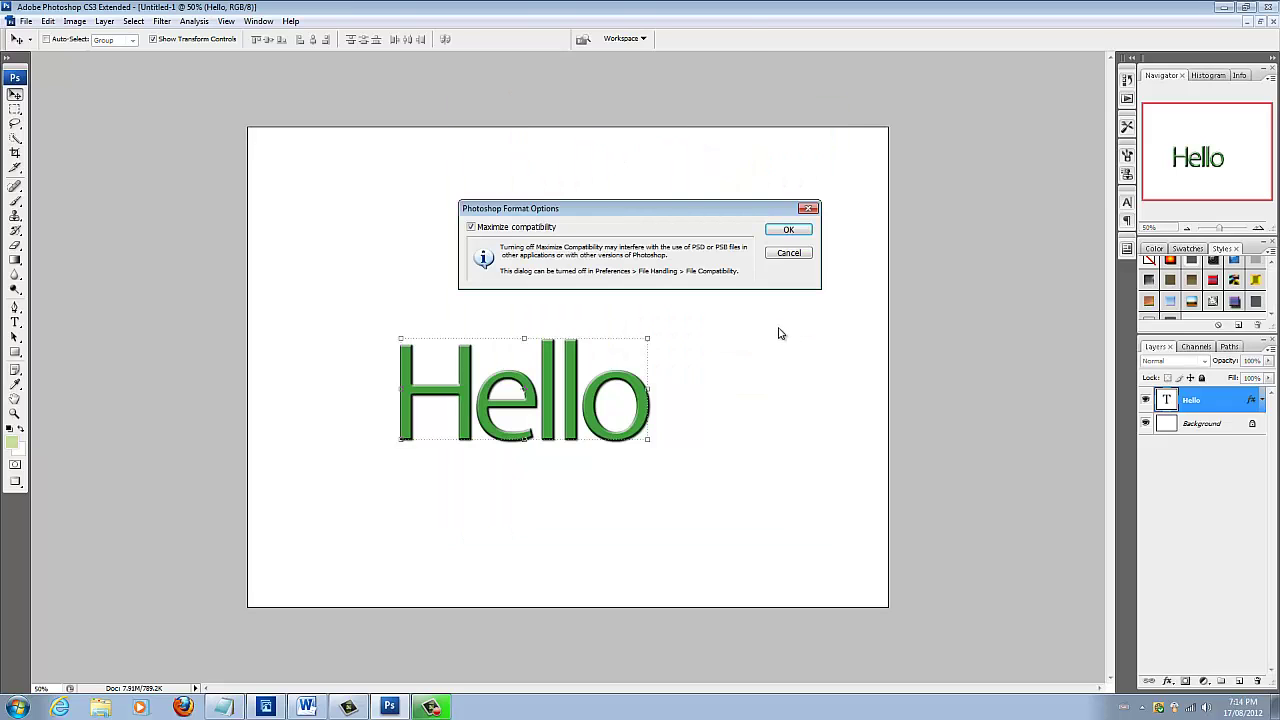
- Finish the hello.psd save, then save a JPEG copy hello.jpg at Maximum quality 12
left_click(788, 231)
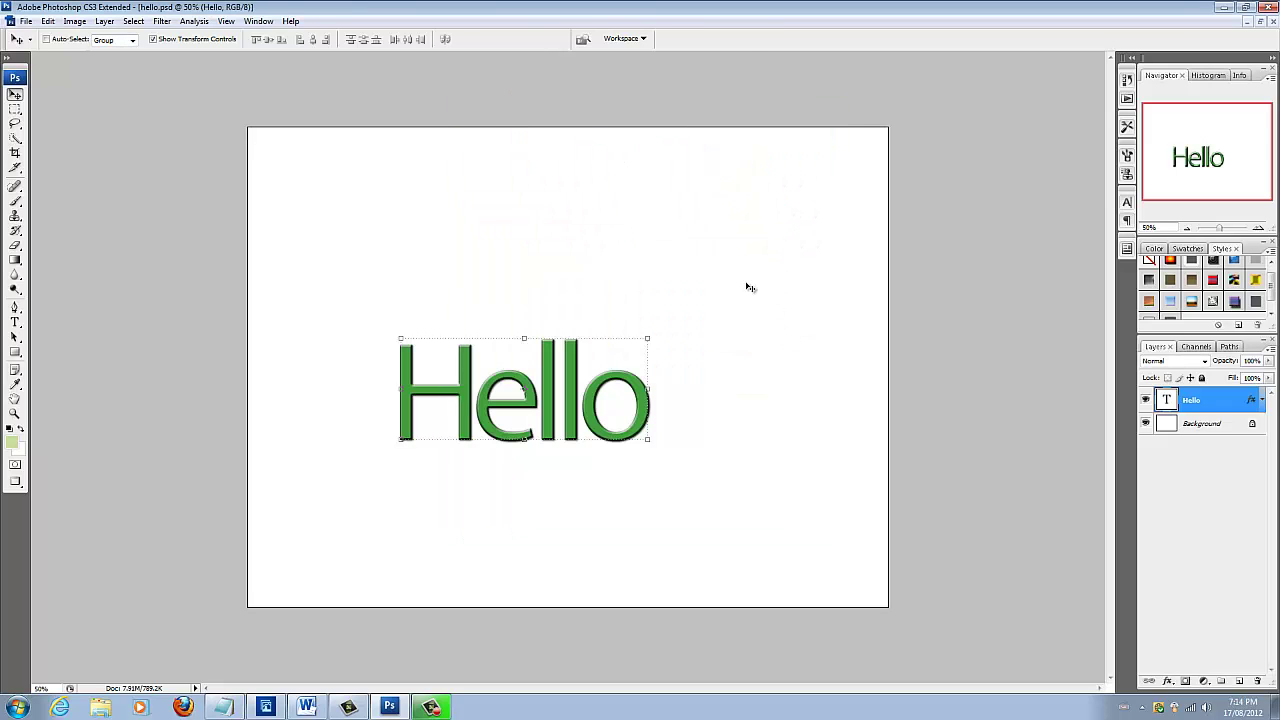
left_click(25, 21)
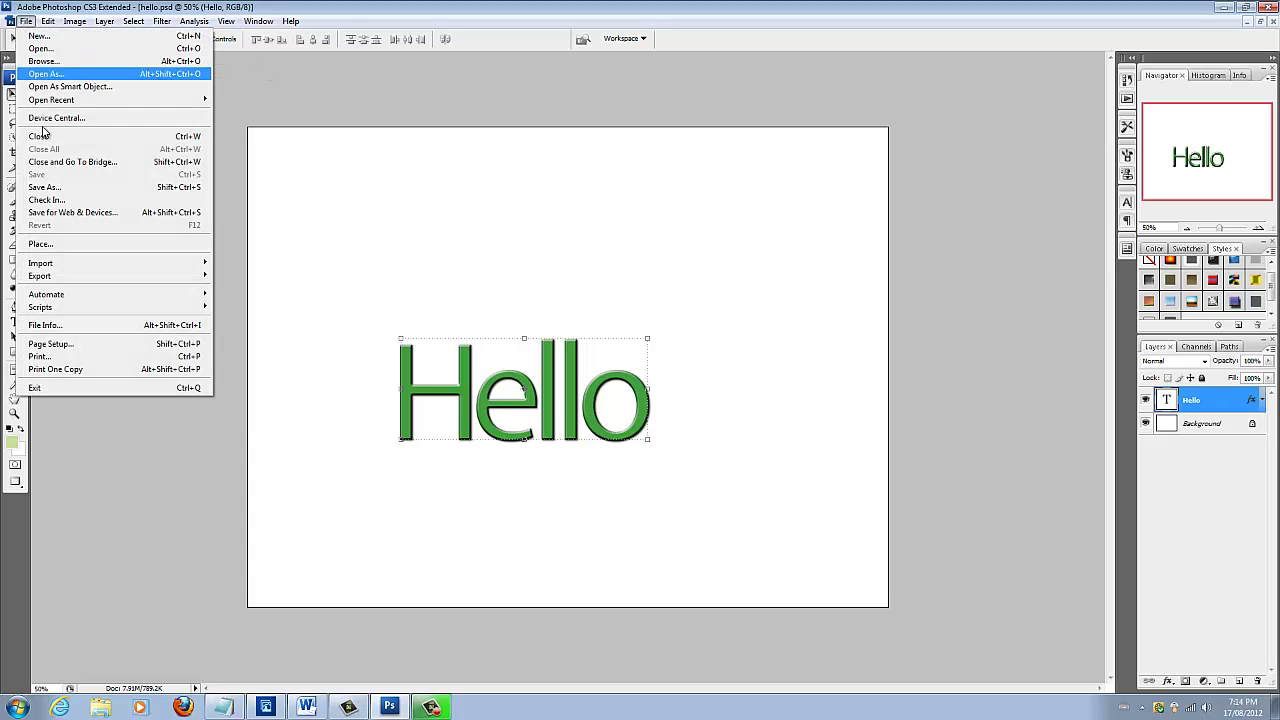
left_click(60, 187)
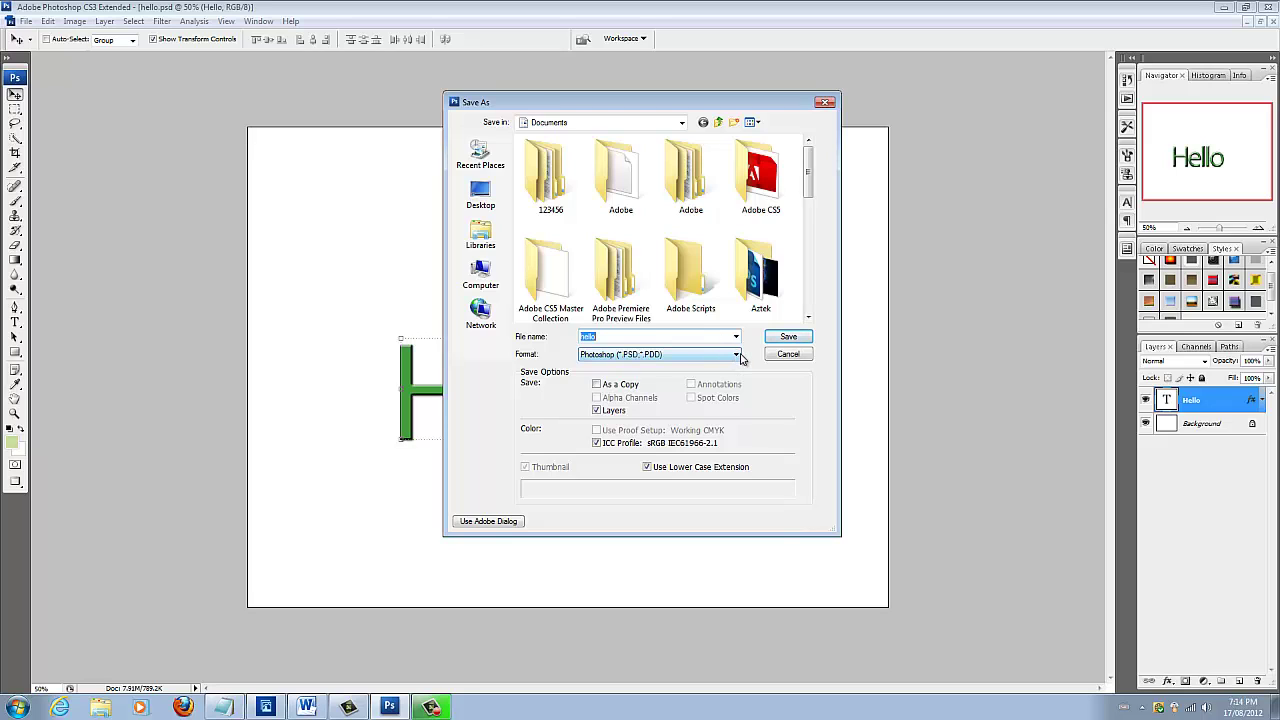
left_click(737, 356)
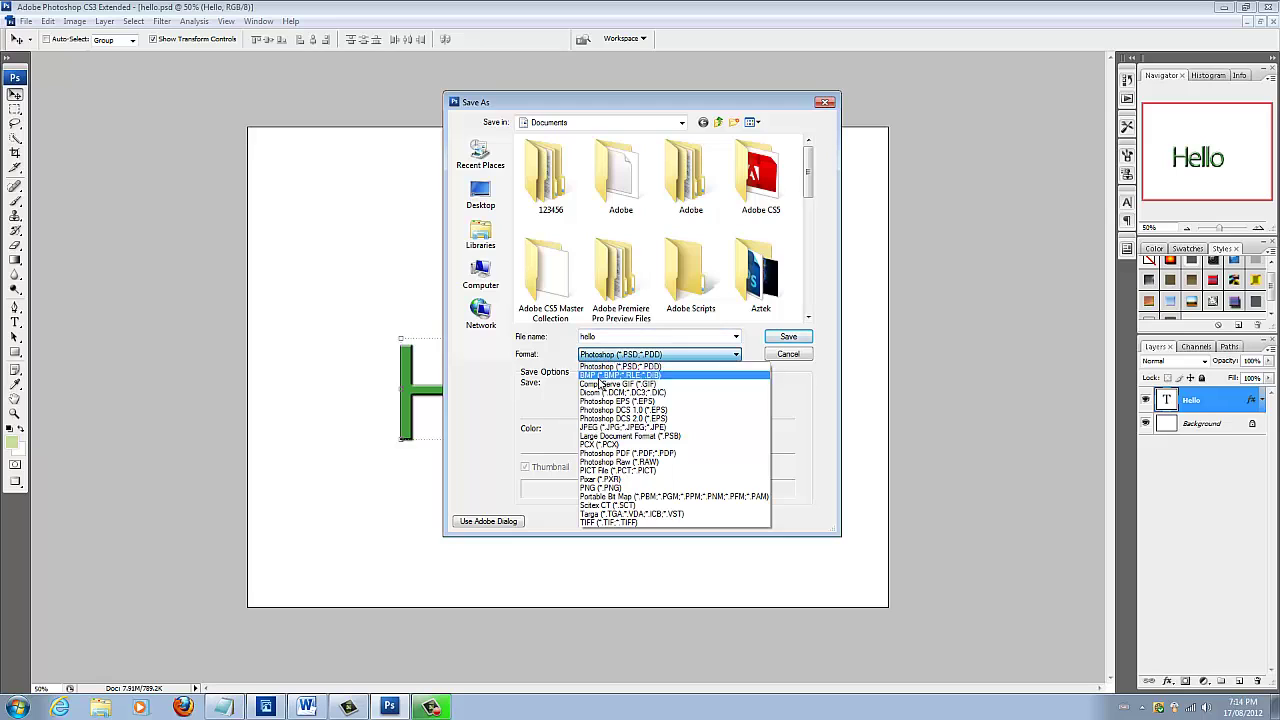
left_click(640, 428)
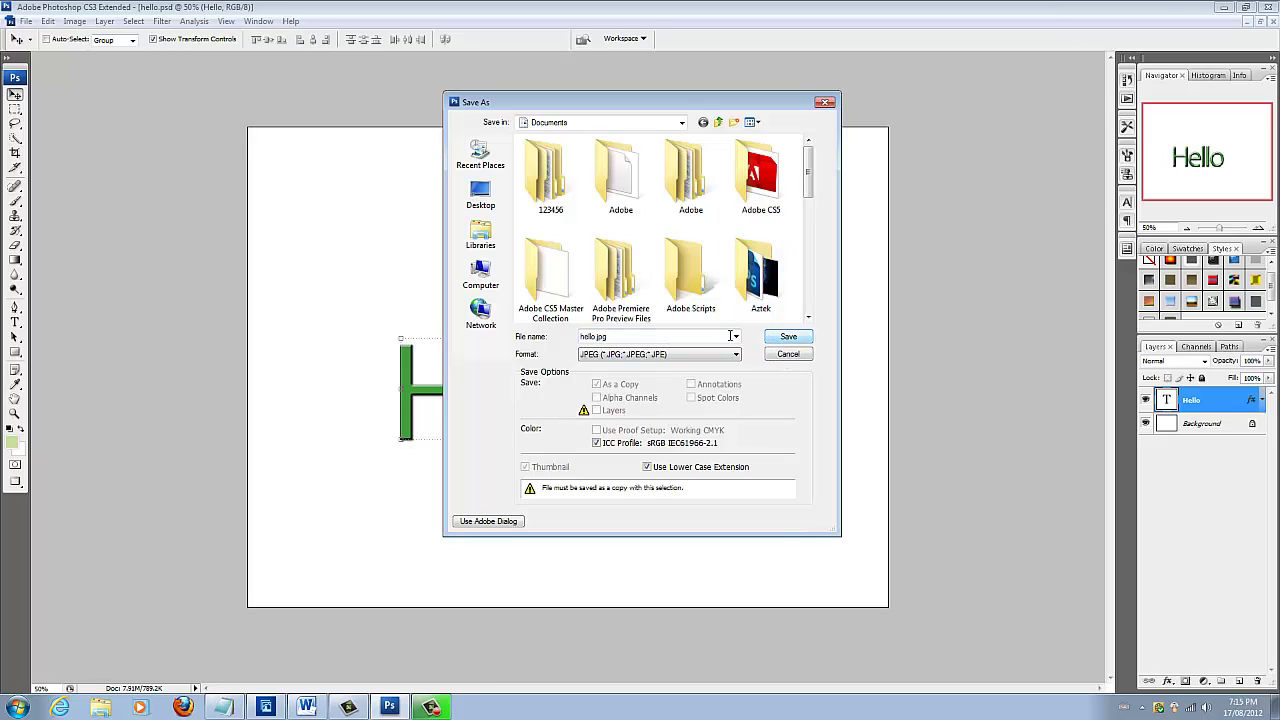
left_click(784, 338)
left_click(656, 232)
left_click(622, 276)
left_click_drag(654, 259, 672, 259)
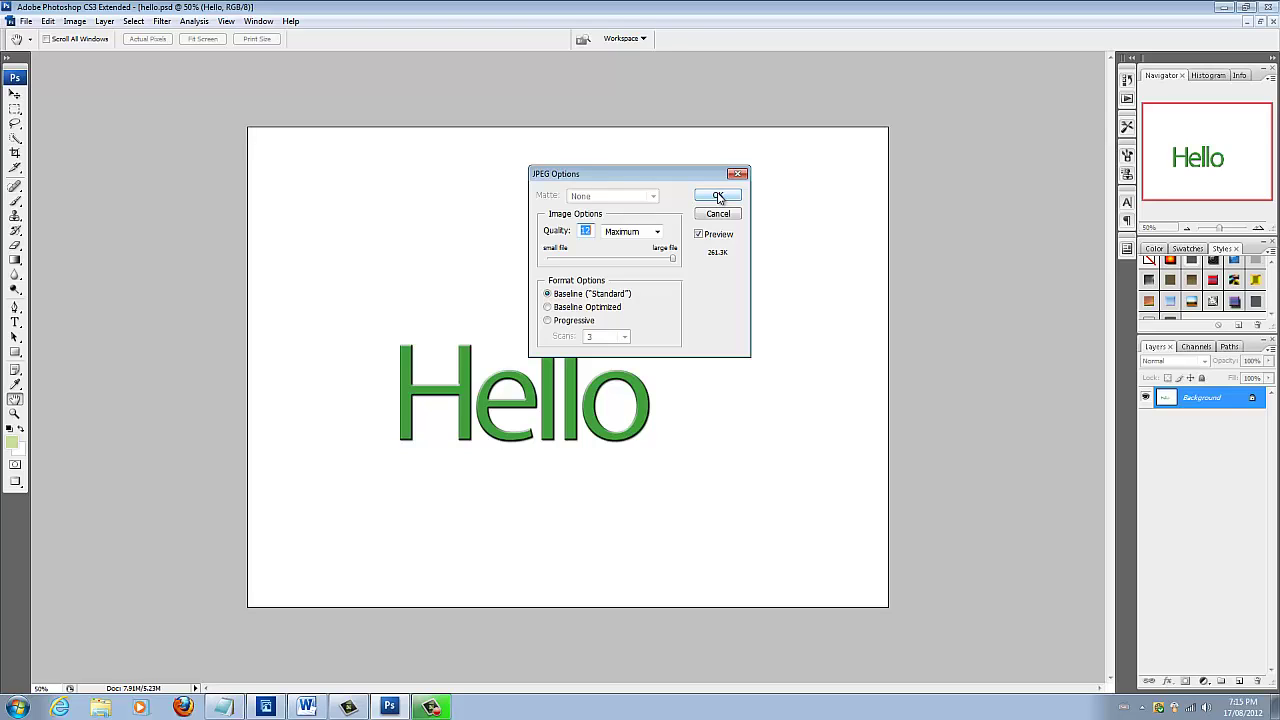
- Write hello.jpg with the chosen JPEG options and minimize Photoshop to the desktop
left_click(718, 197)
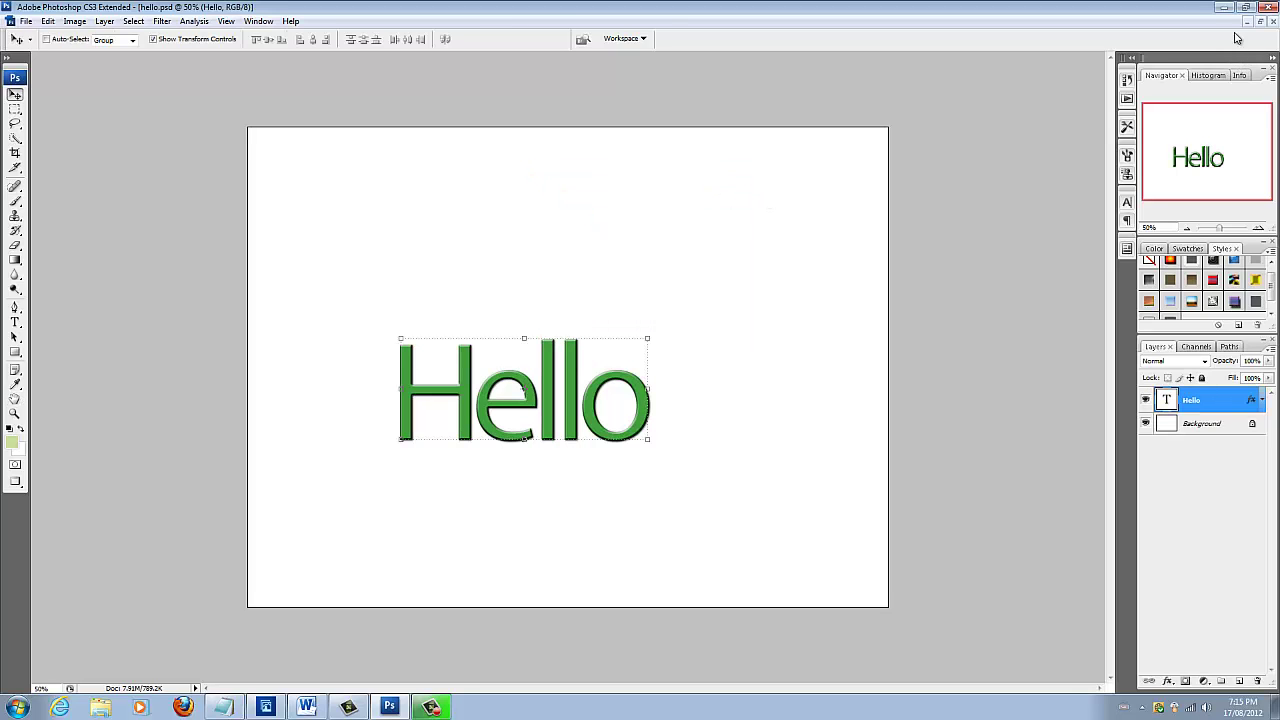
key("Tab")
key("super+d")
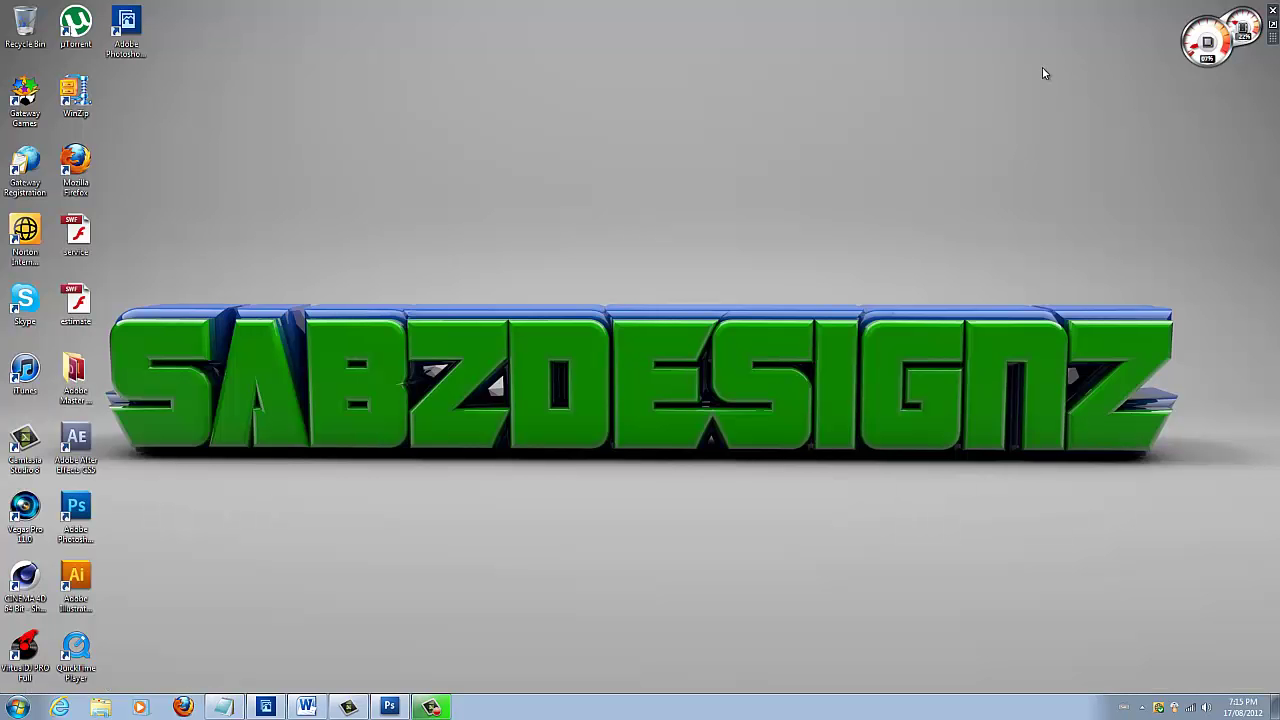
- In the Documents library, preview hello.jpg in Photo Viewer, then select hello.psd
left_click(100, 707)
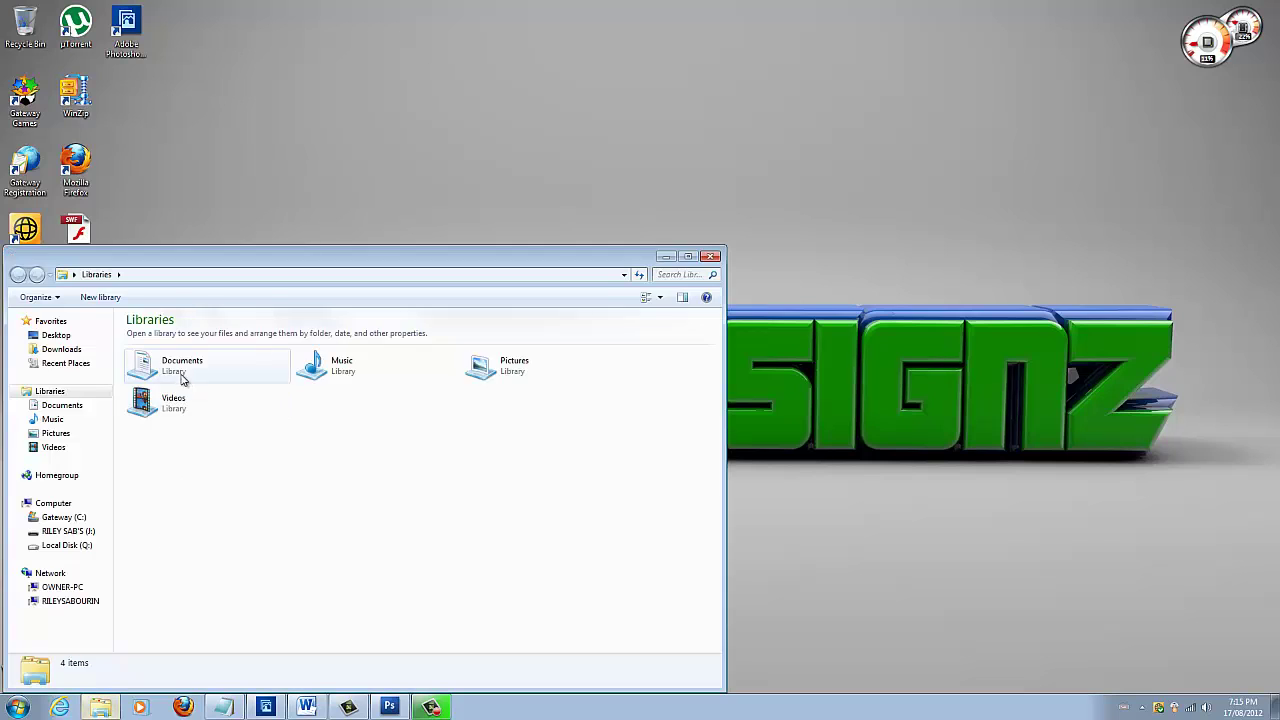
double_click(170, 362)
scroll(650, 533, "down", 1)
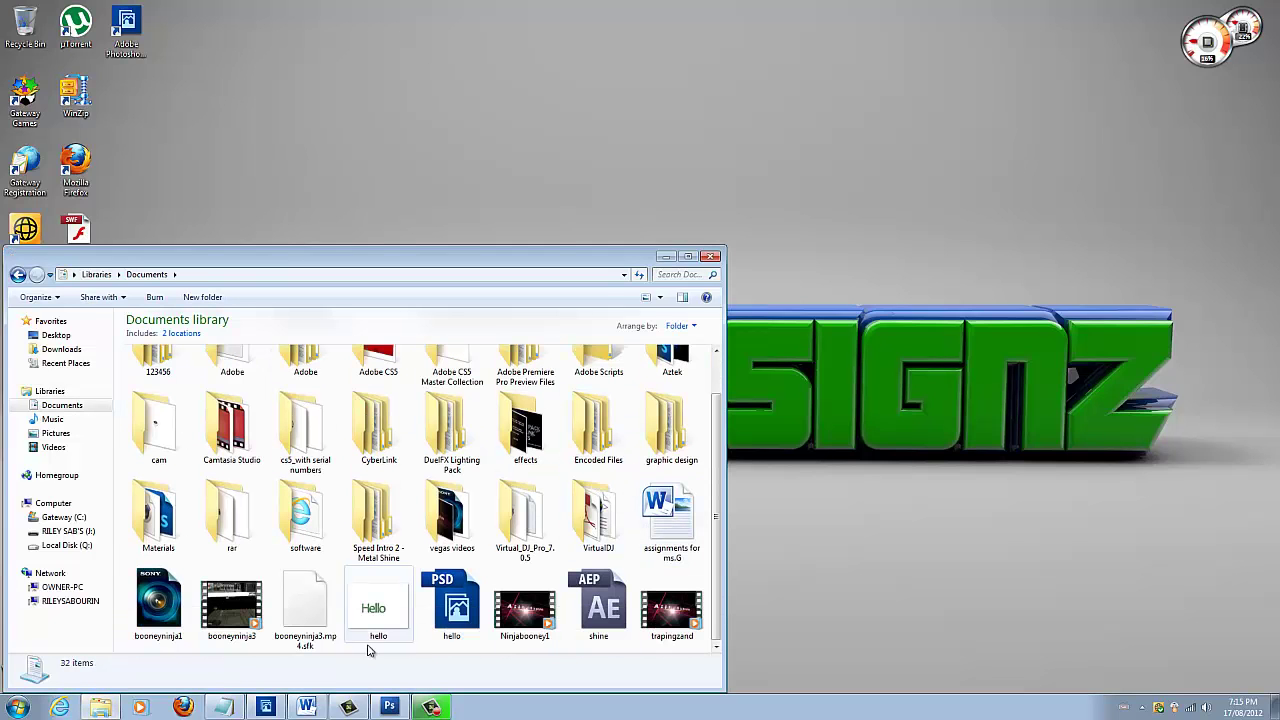
double_click(373, 612)
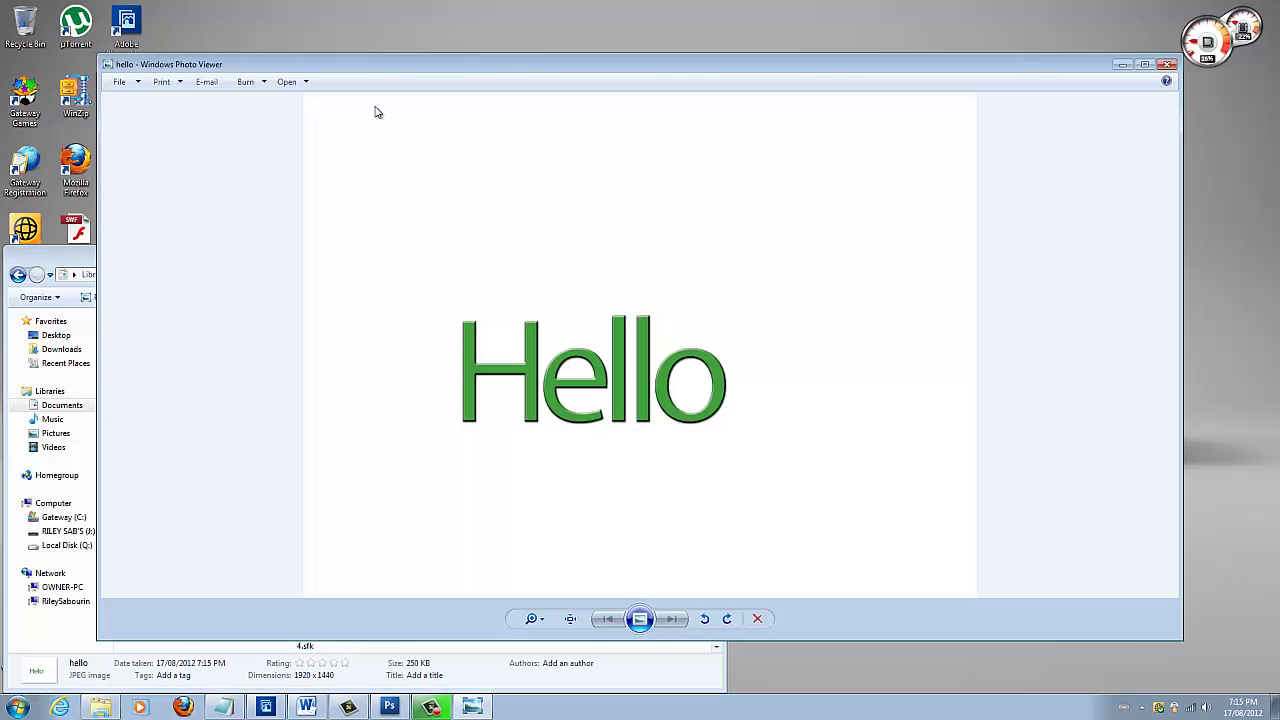
left_click(1166, 64)
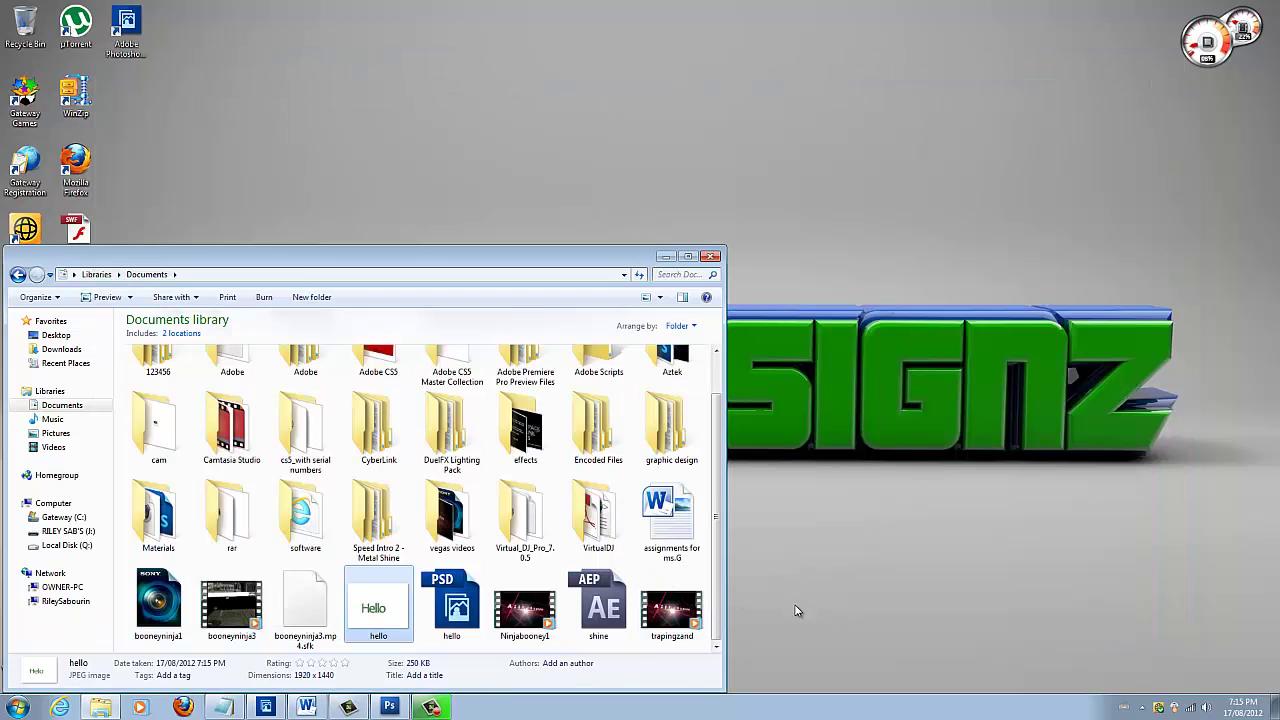
left_click_drag(719, 536, 718, 535)
left_click(456, 625)
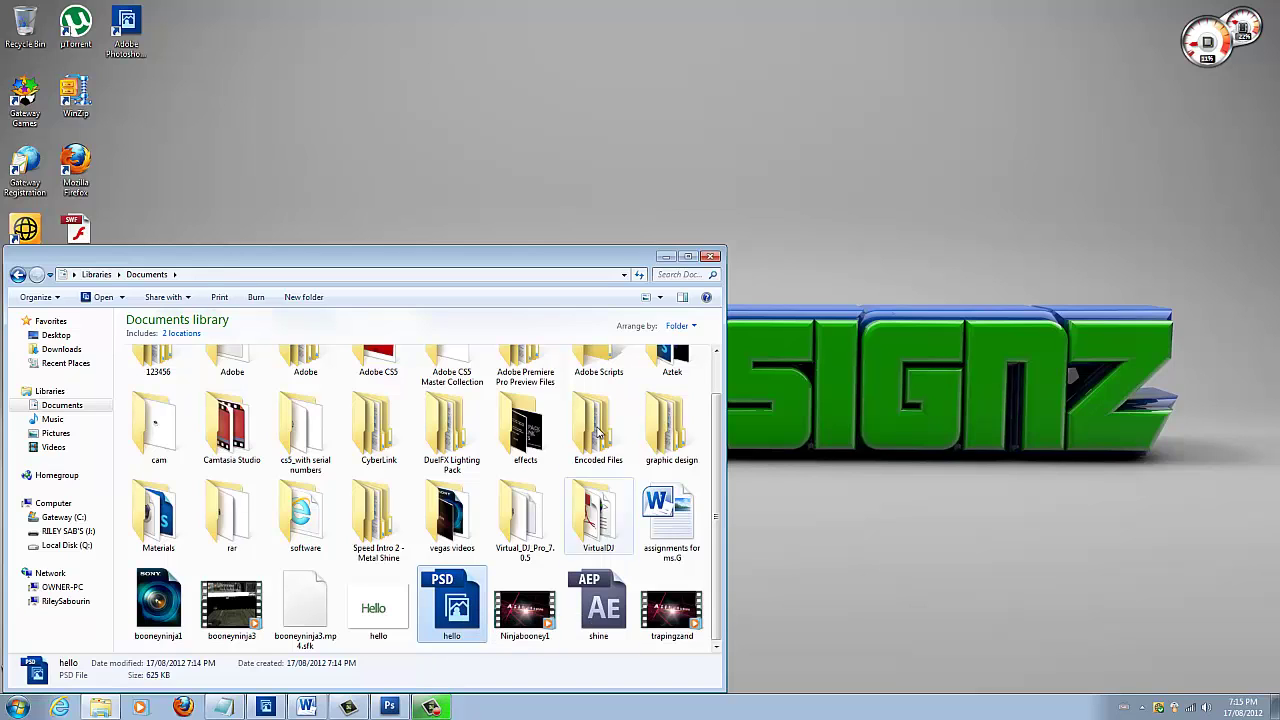
left_click(349, 708)
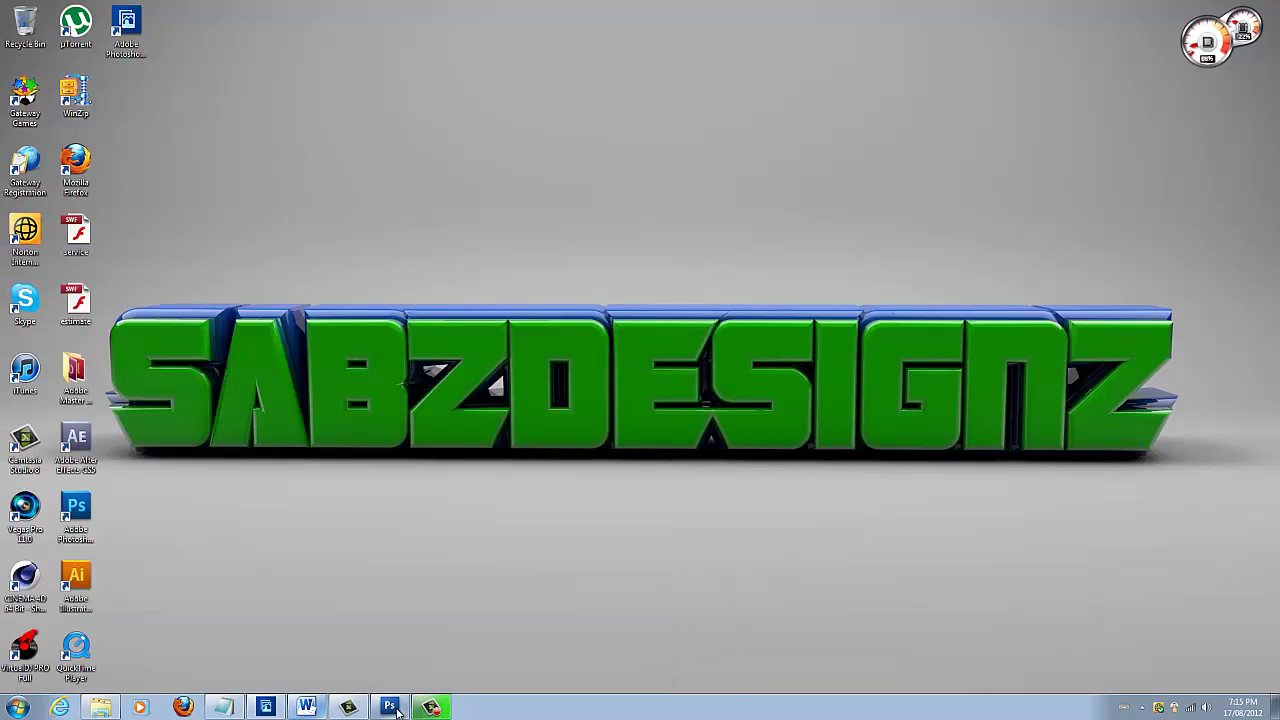
left_click(389, 708)
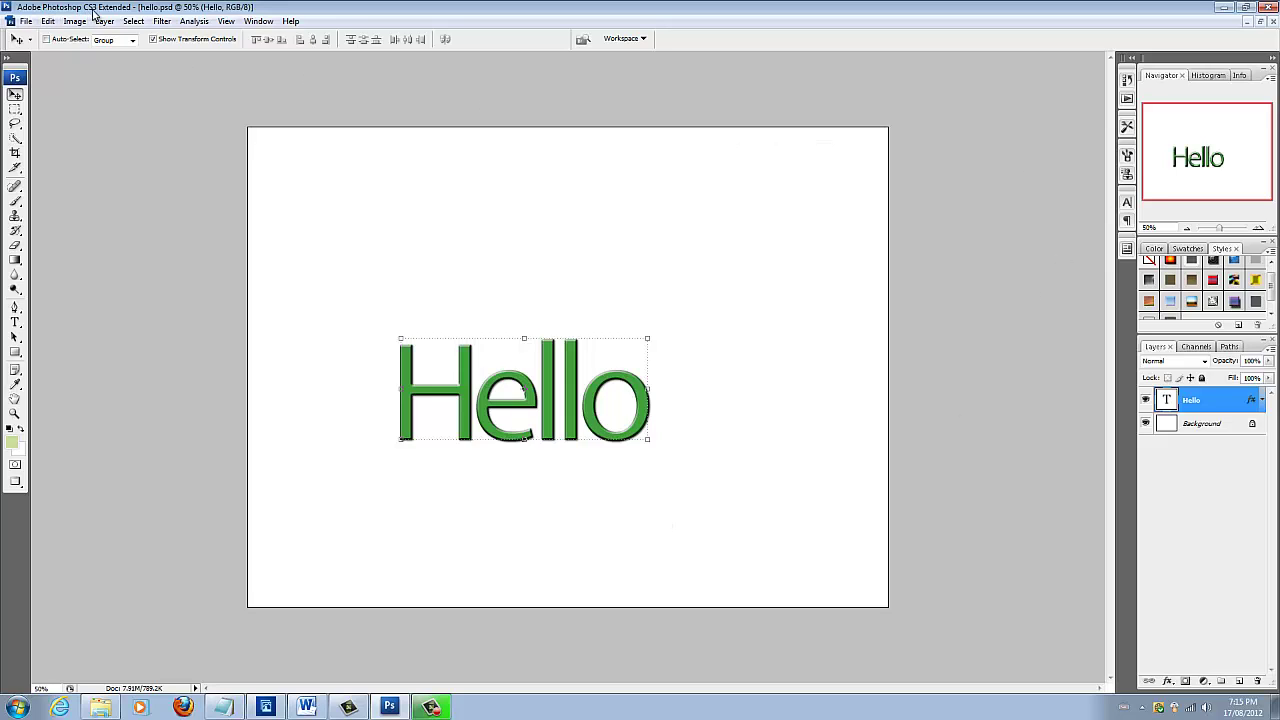
left_click(1220, 6)
left_click(282, 703)
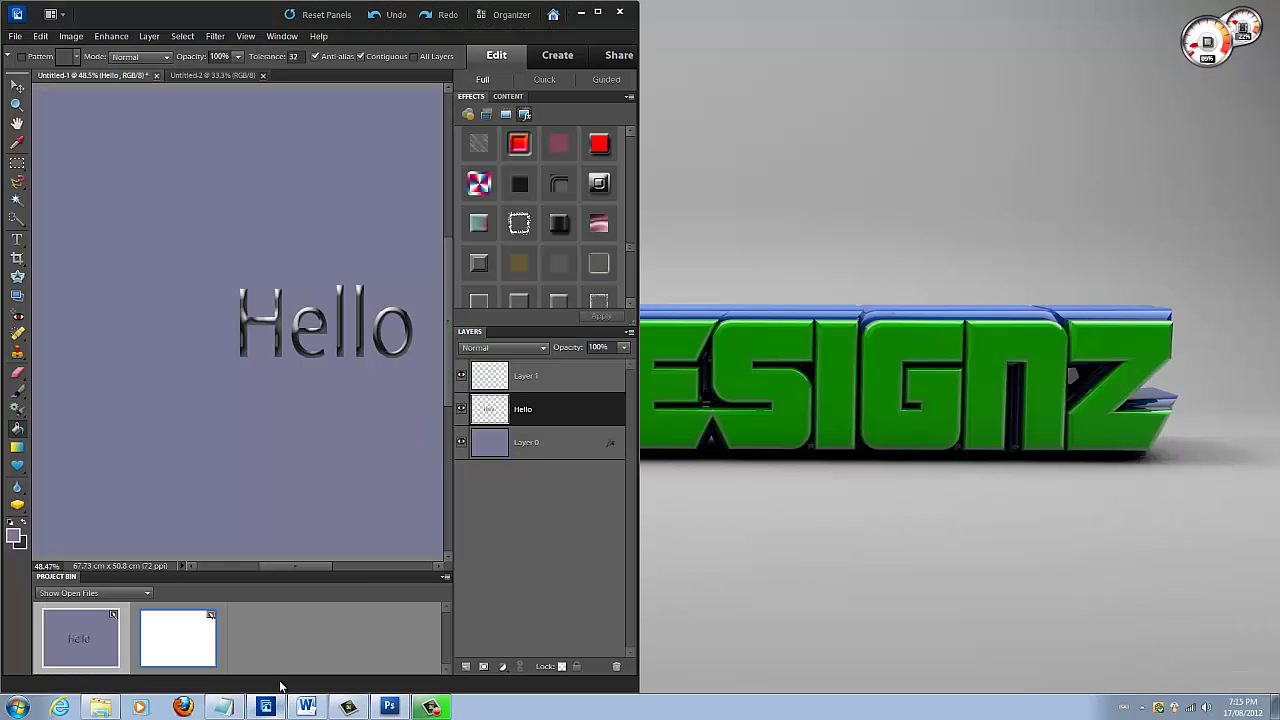
left_click(597, 12)
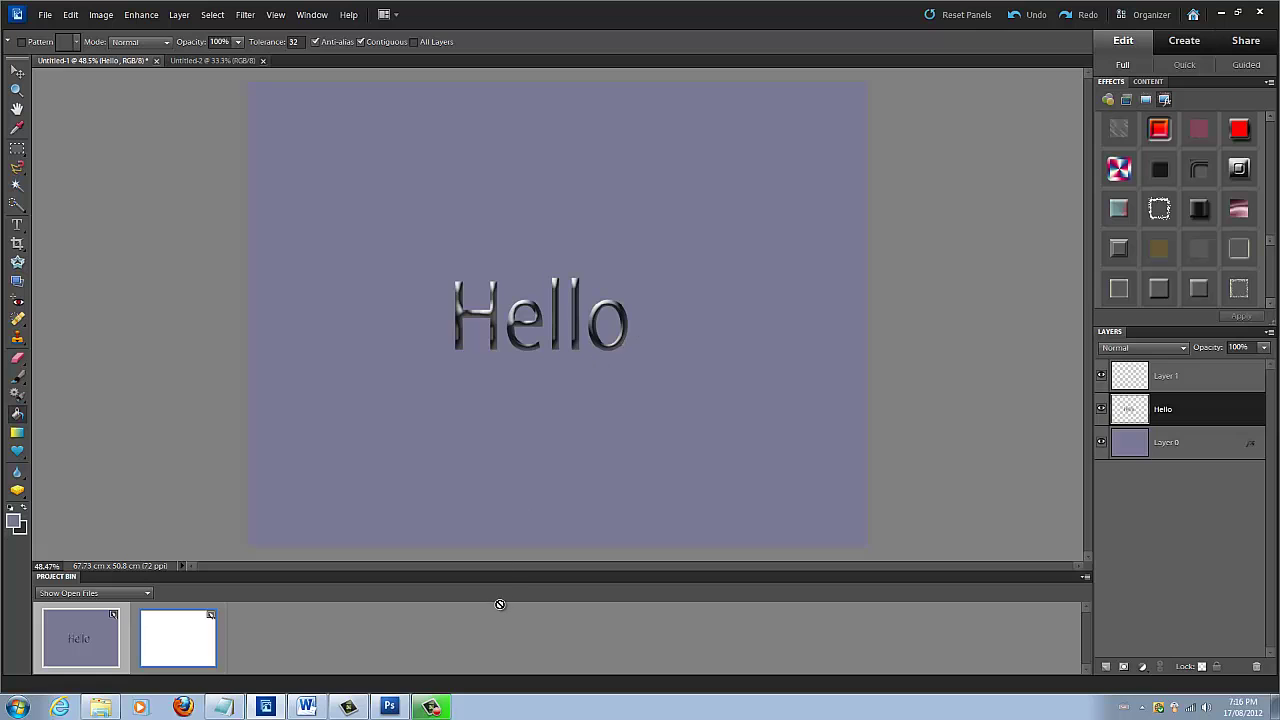
left_click(268, 707)
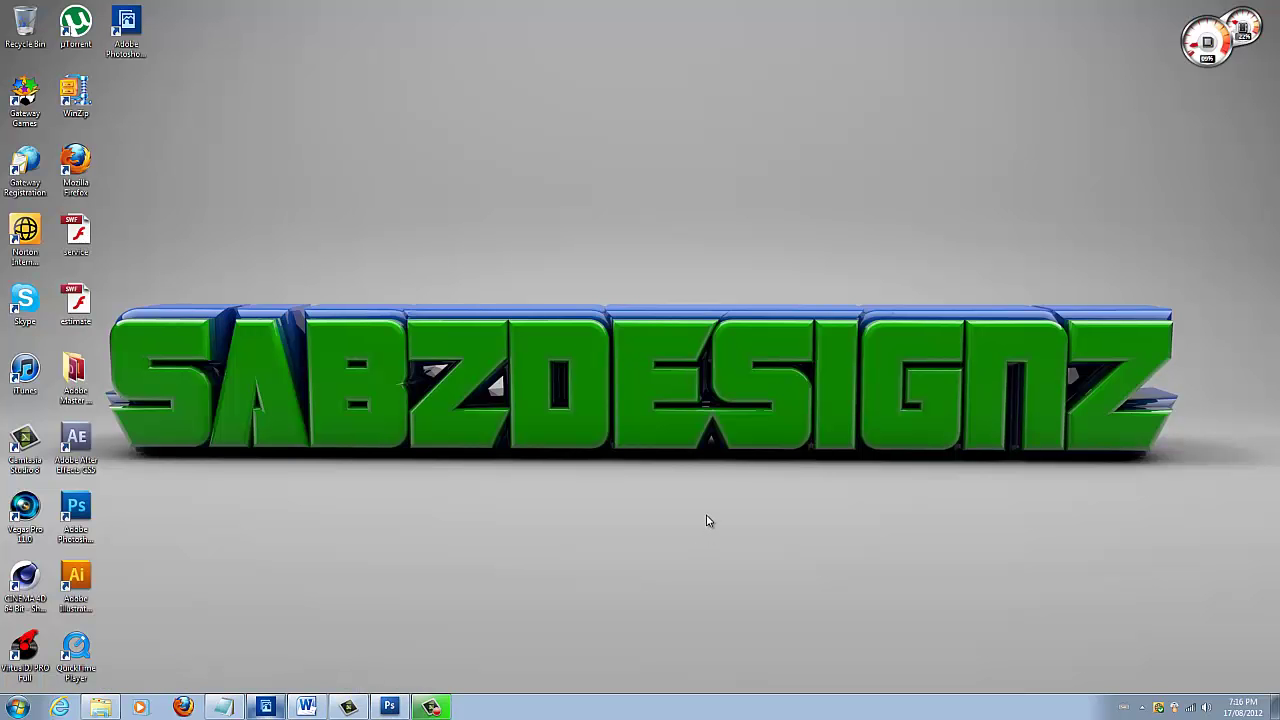